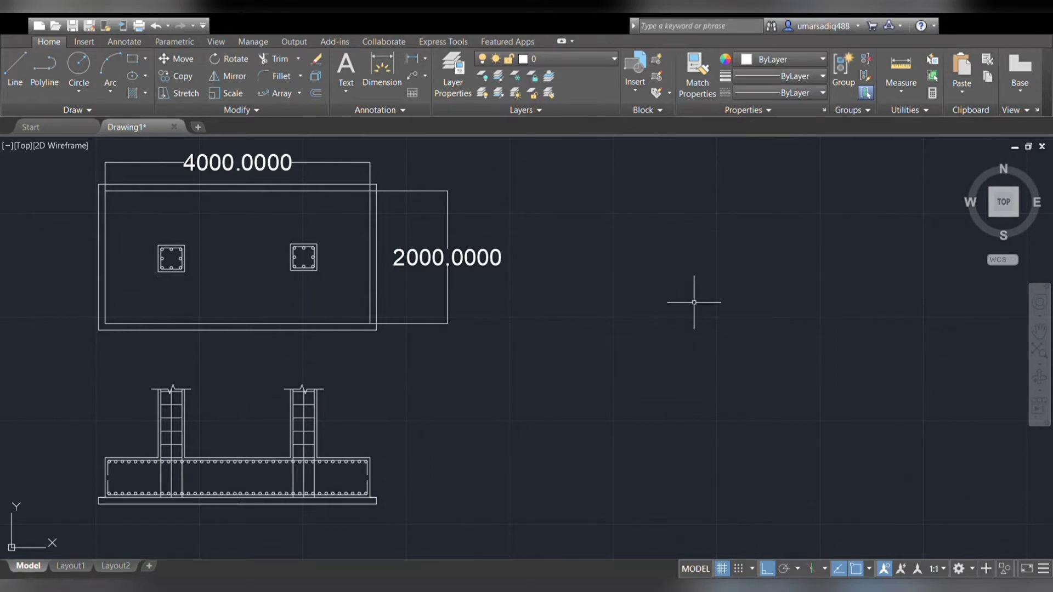
Pan and zoom out so the existing footing plan and section sit at the upper left.
middle_drag(694, 302, 631, 300)
middle_drag(274, 456, 313, 396)
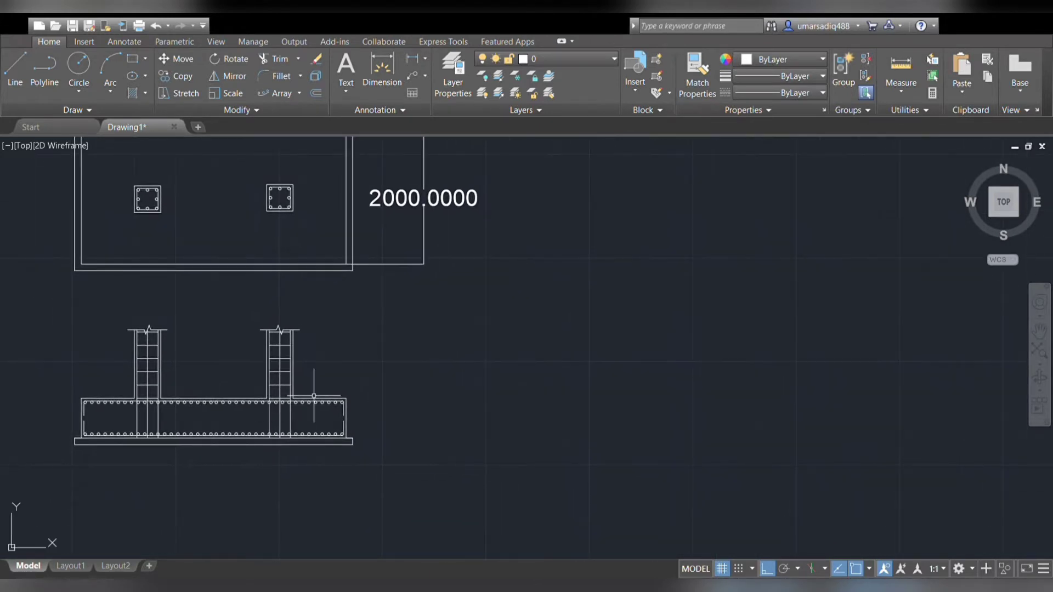
mouse_move(320, 294)
middle_down()
mouse_move(302, 317)
mouse_move(317, 401)
middle_up()
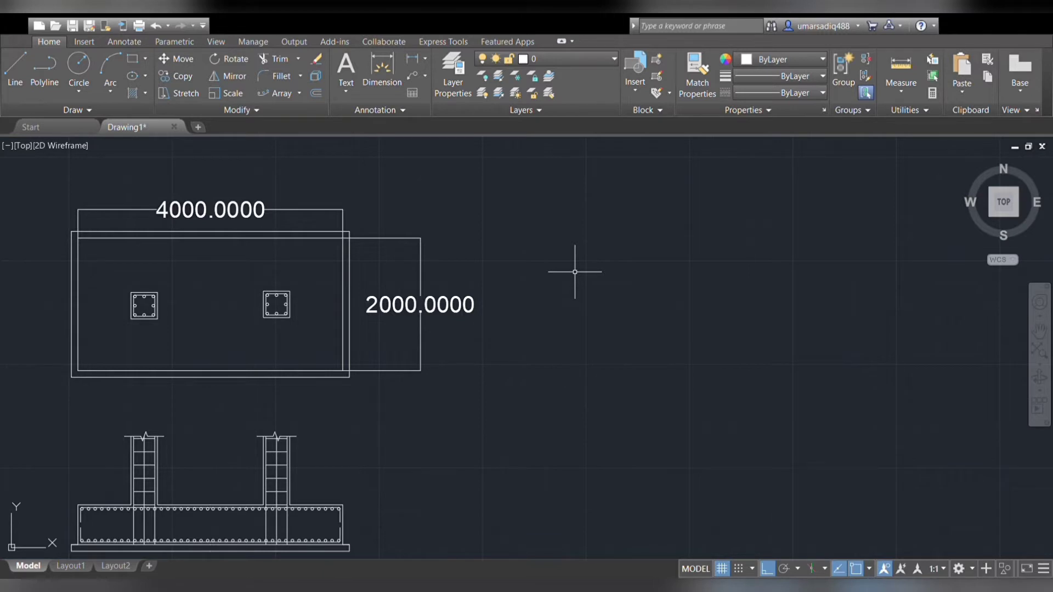
scroll(623, 258, down, 3)
mouse_move(622, 259)
middle_down()
mouse_move(391, 214)
mouse_move(390, 230)
middle_up()
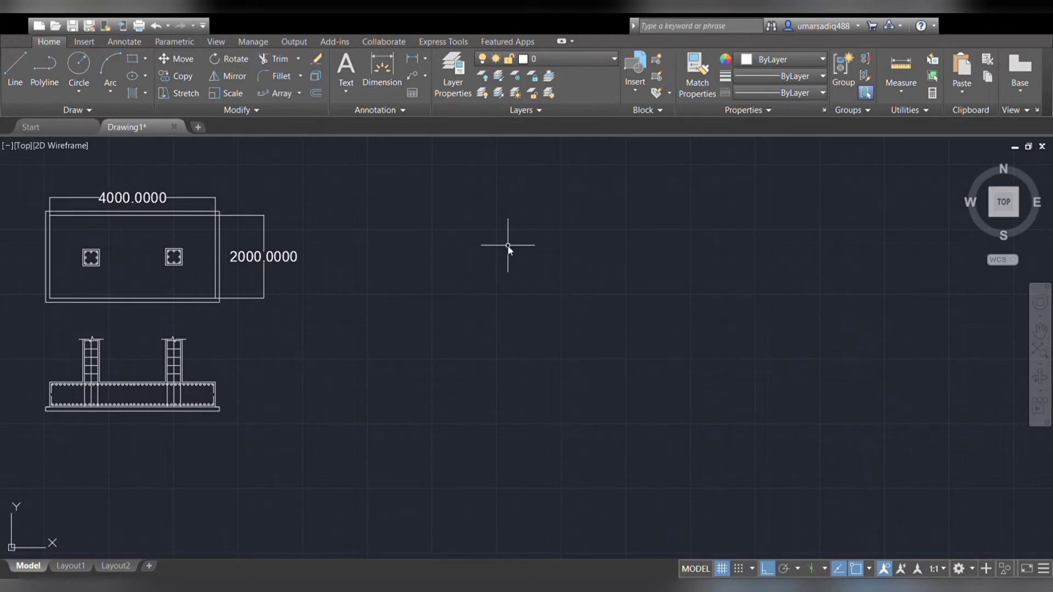
Draw a 4000 by 2000 rectangle to the right of the existing plan with Ortho off.
key(F8)
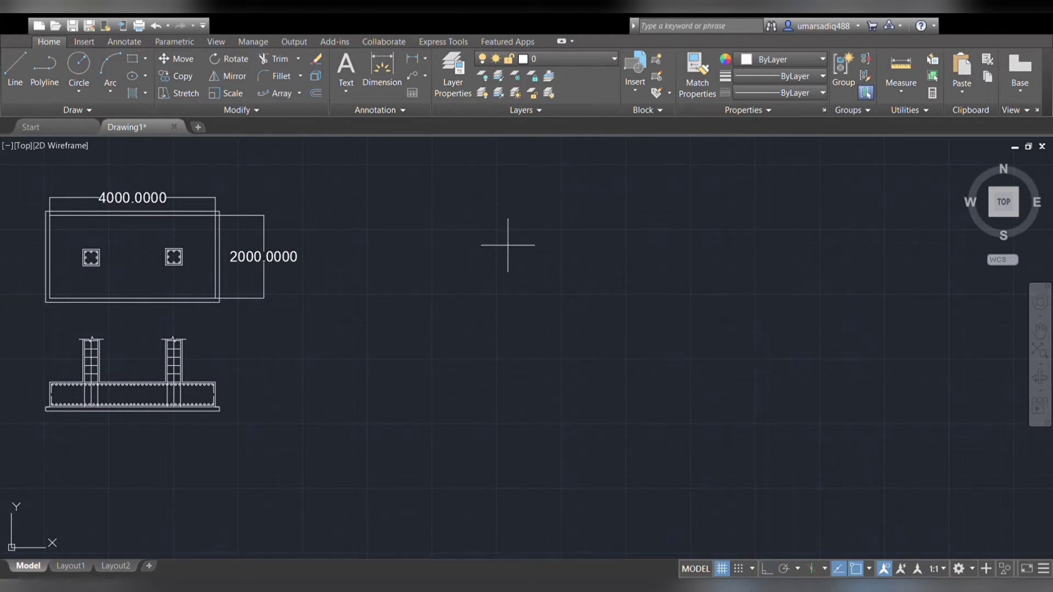
click(426, 224)
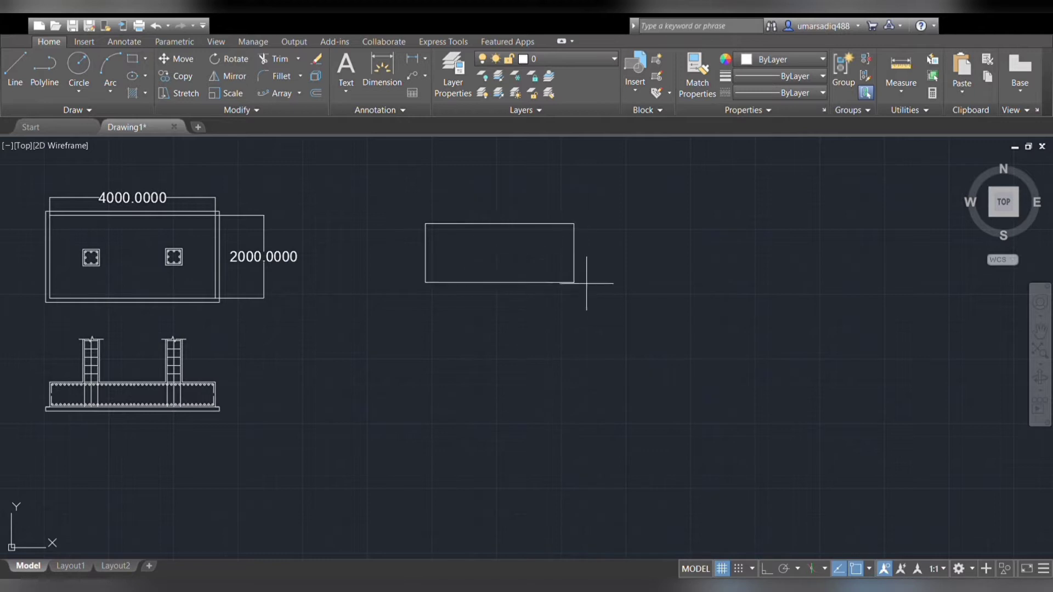
click(667, 300)
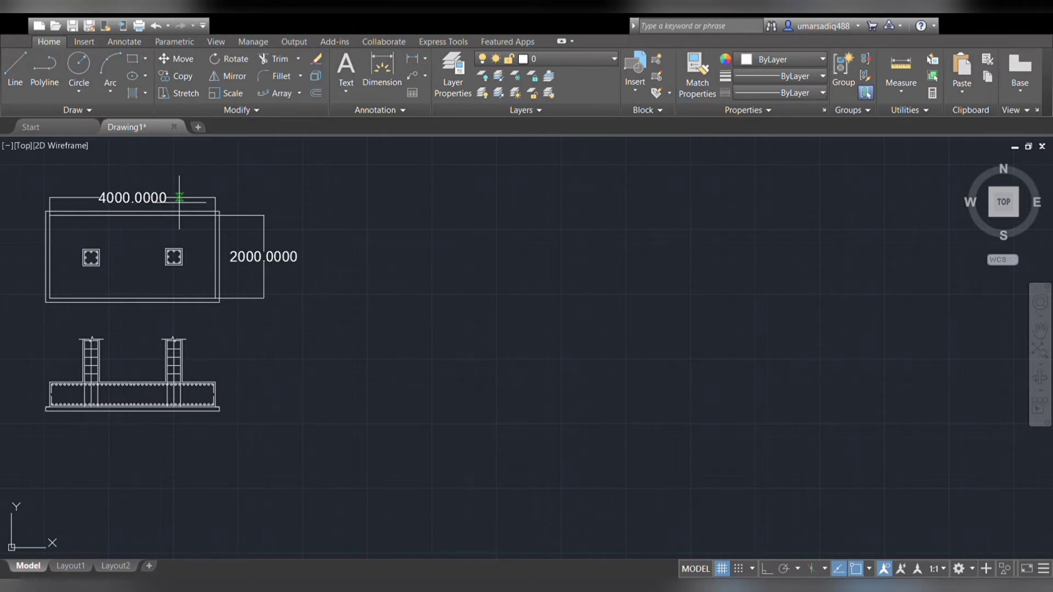
click(180, 197)
click(566, 267)
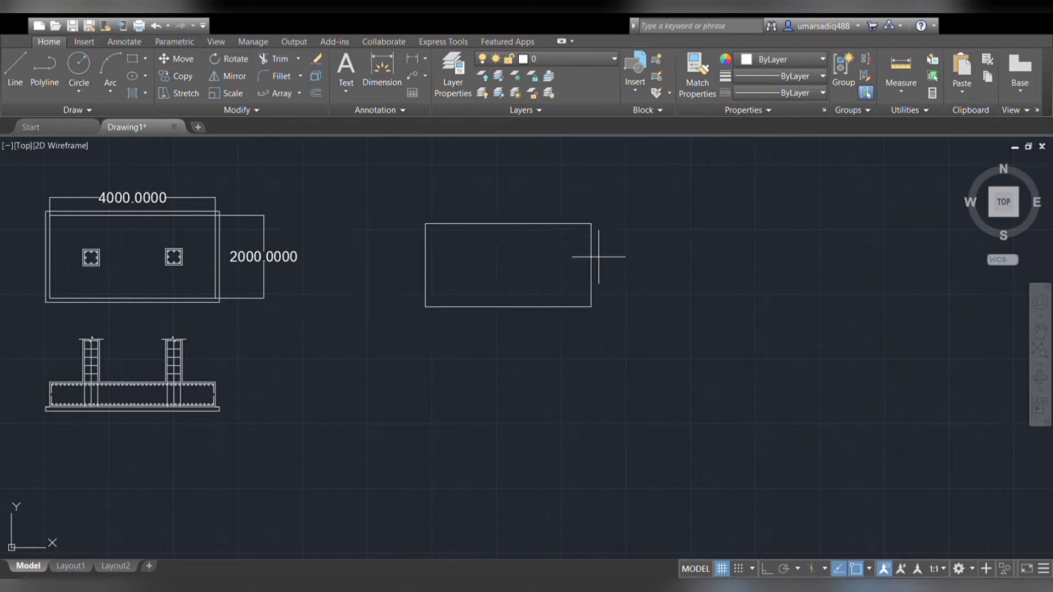
key(F8)
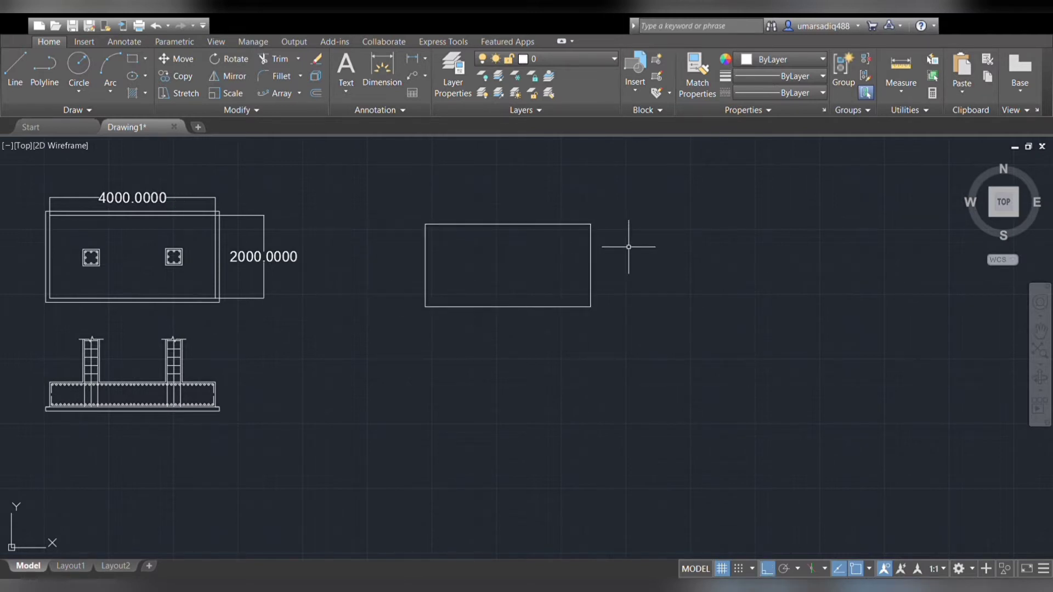
Select the new rectangle and pick it as the object to offset outward.
click(636, 242)
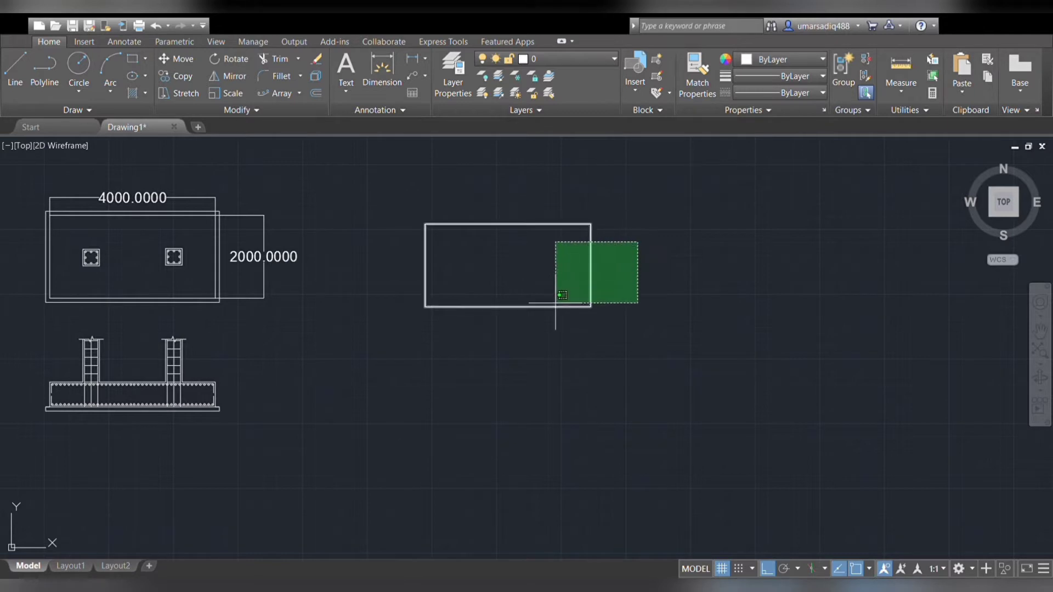
click(554, 303)
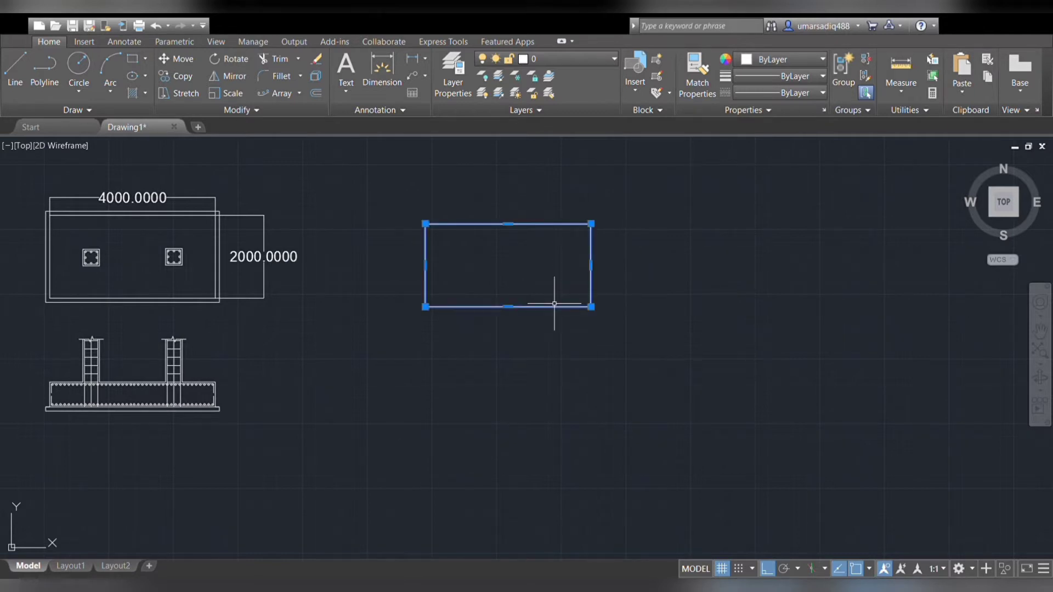
key(Escape)
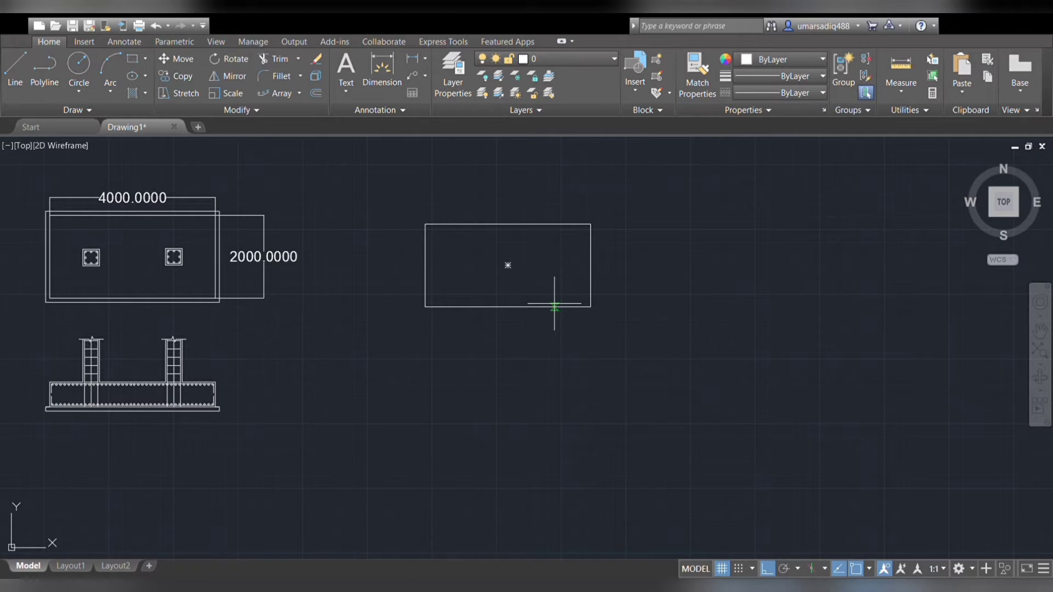
click(555, 305)
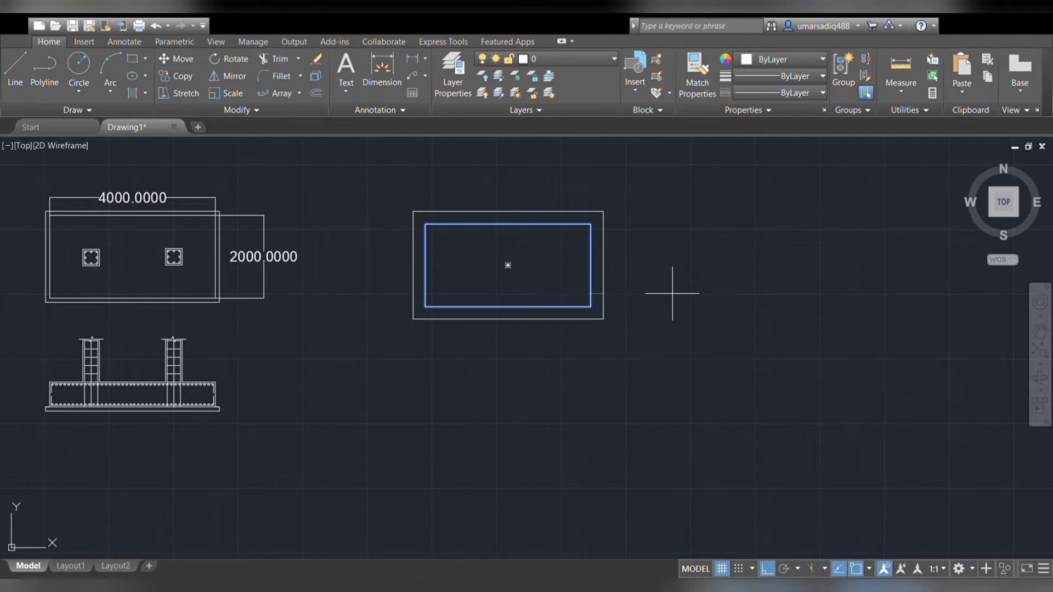
key(Escape)
click(585, 295)
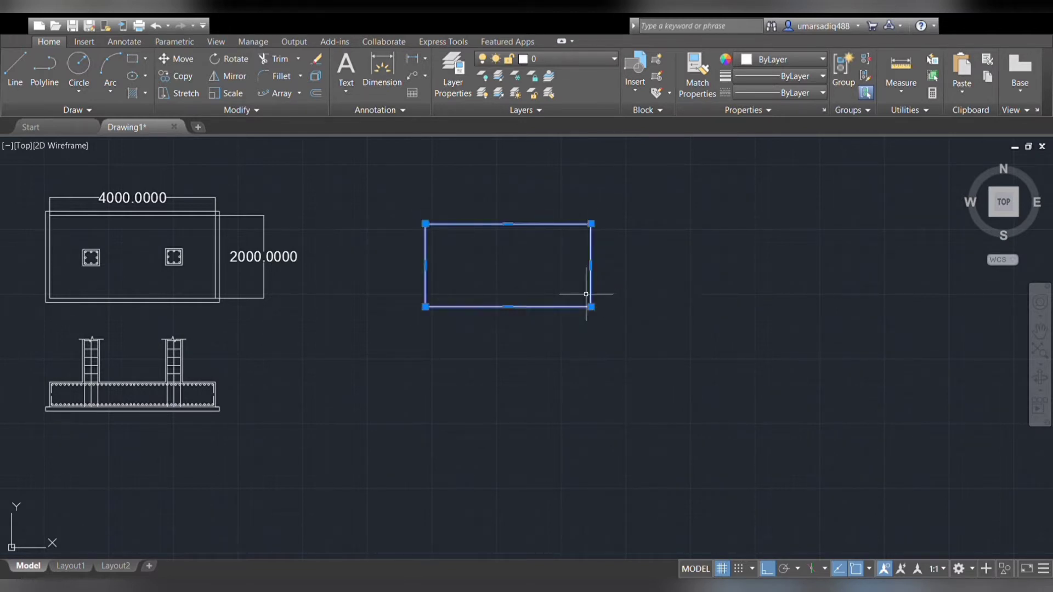
key(Escape)
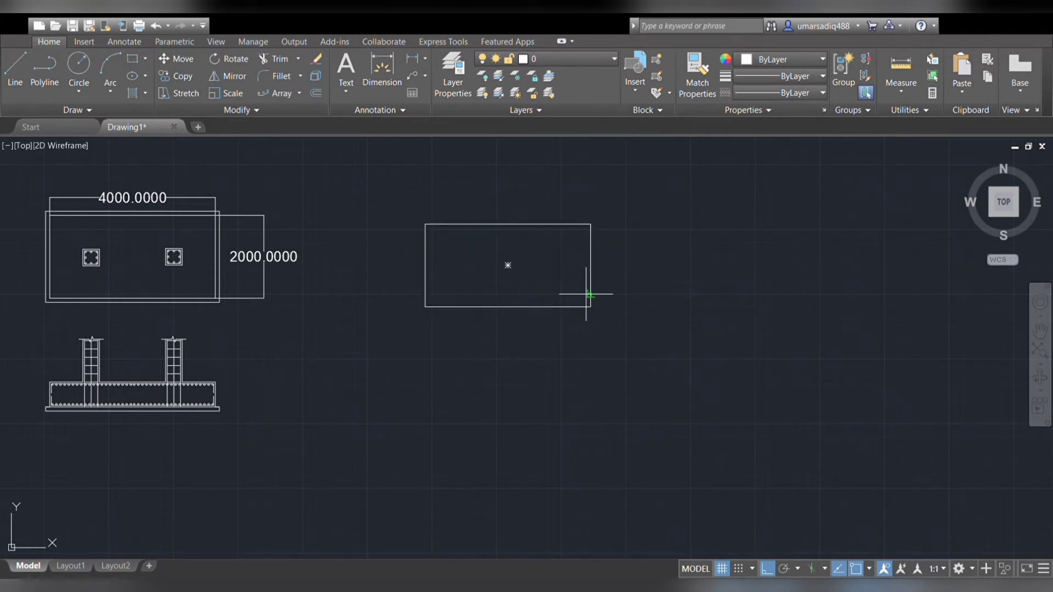
click(586, 294)
Place the larger offset outline around the new rectangle.
click(630, 289)
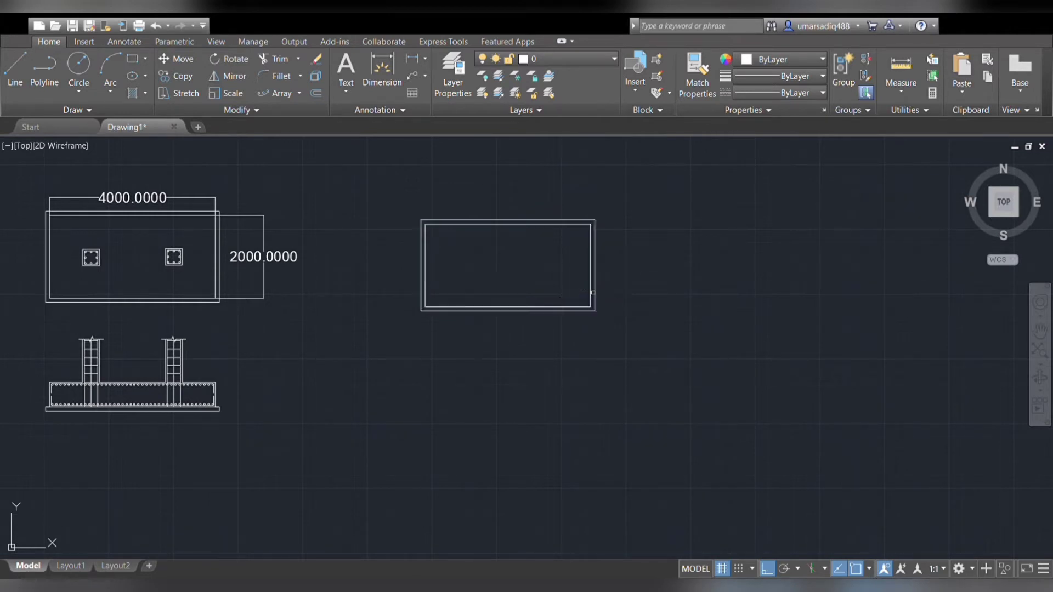
scroll(521, 291, up, 4)
scroll(521, 292, down, 2)
scroll(522, 291, down, 2)
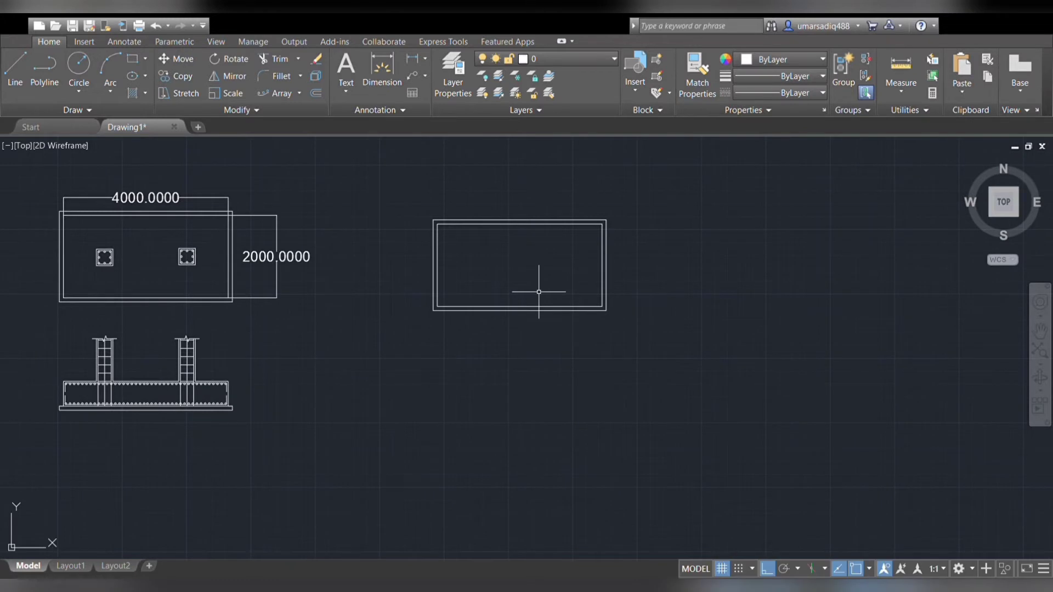
scroll(539, 293, up, 2)
scroll(532, 293, down, 2)
scroll(530, 292, up, 2)
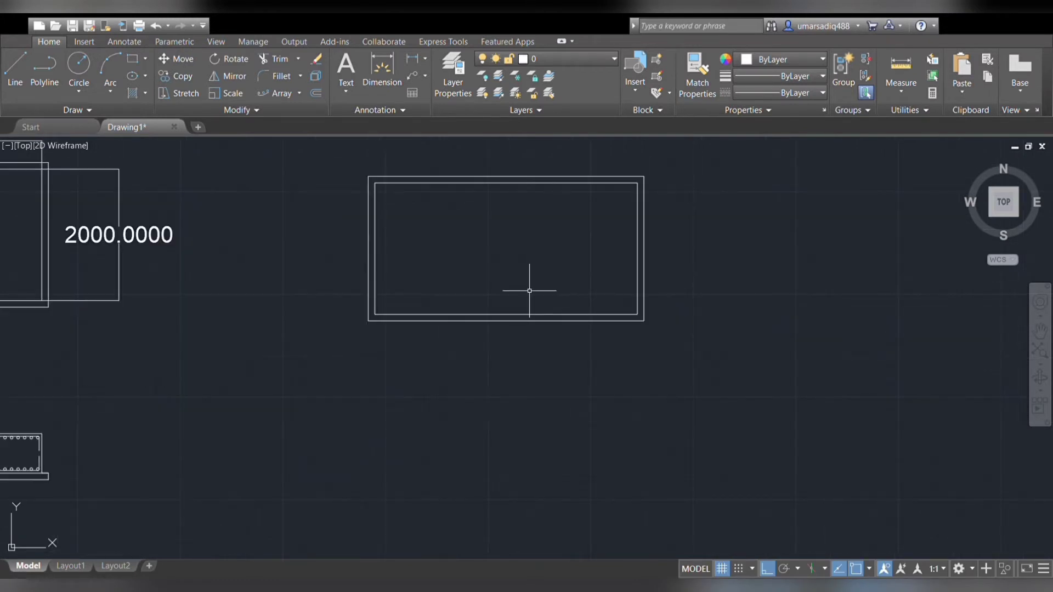
Explode both rectangles into separate lines.
click(767, 277)
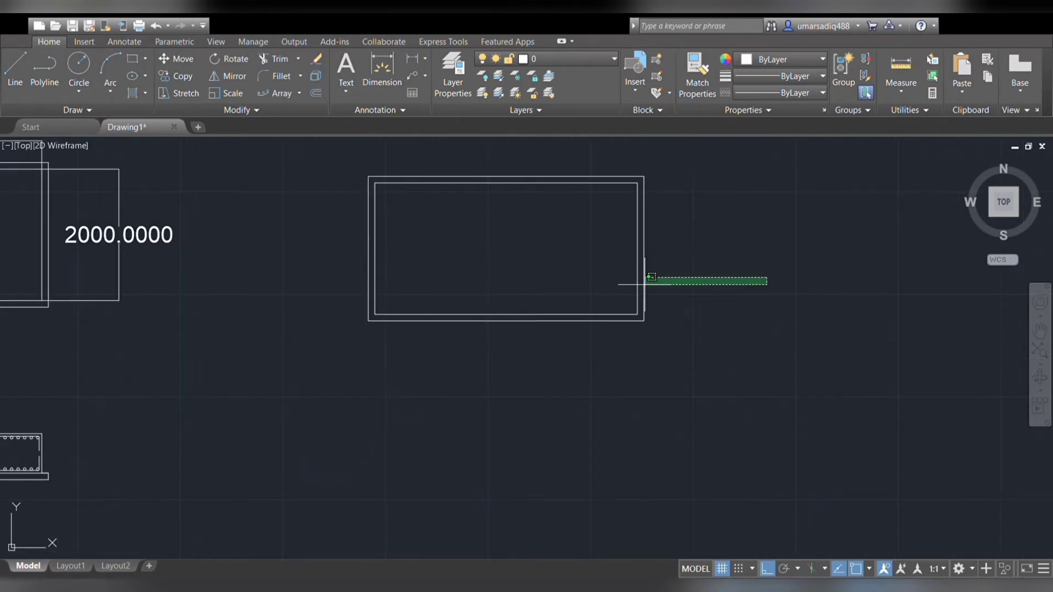
click(600, 286)
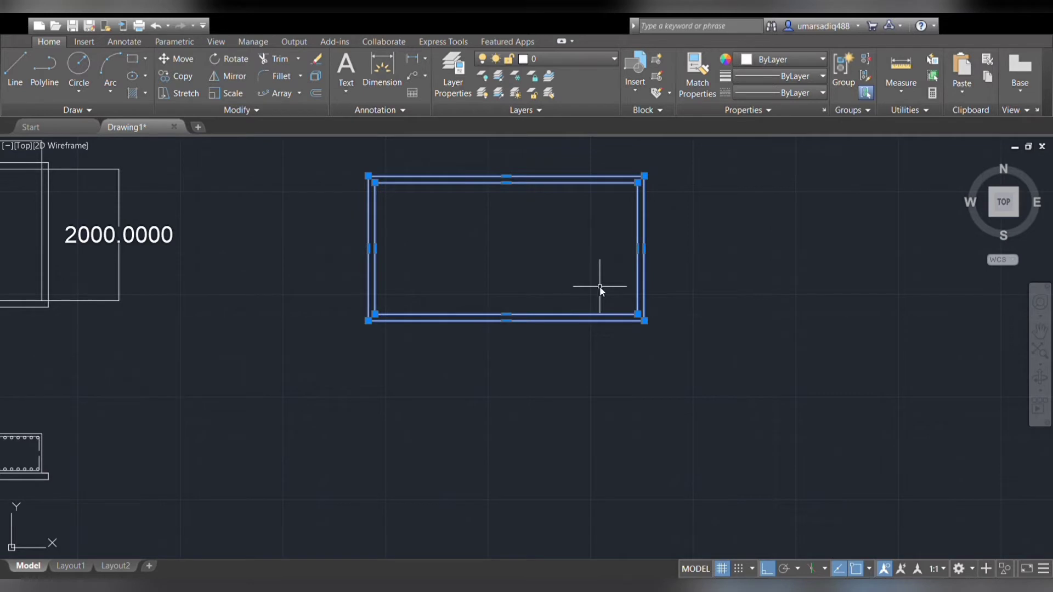
key(Escape)
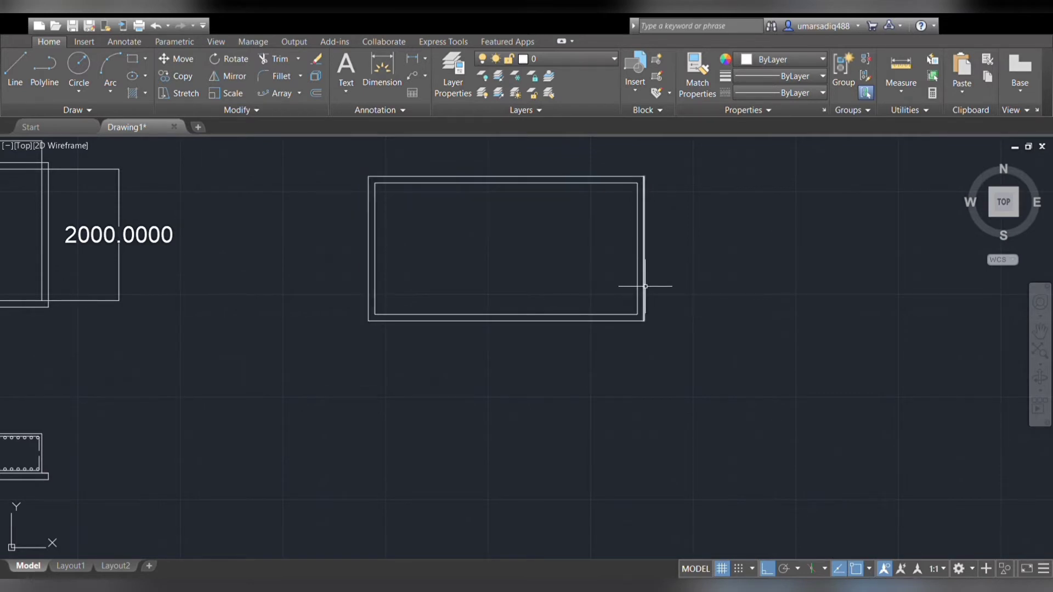
Offset the inner rectangle's right and left edges inward as two vertical lines.
click(645, 286)
key(Escape)
click(638, 285)
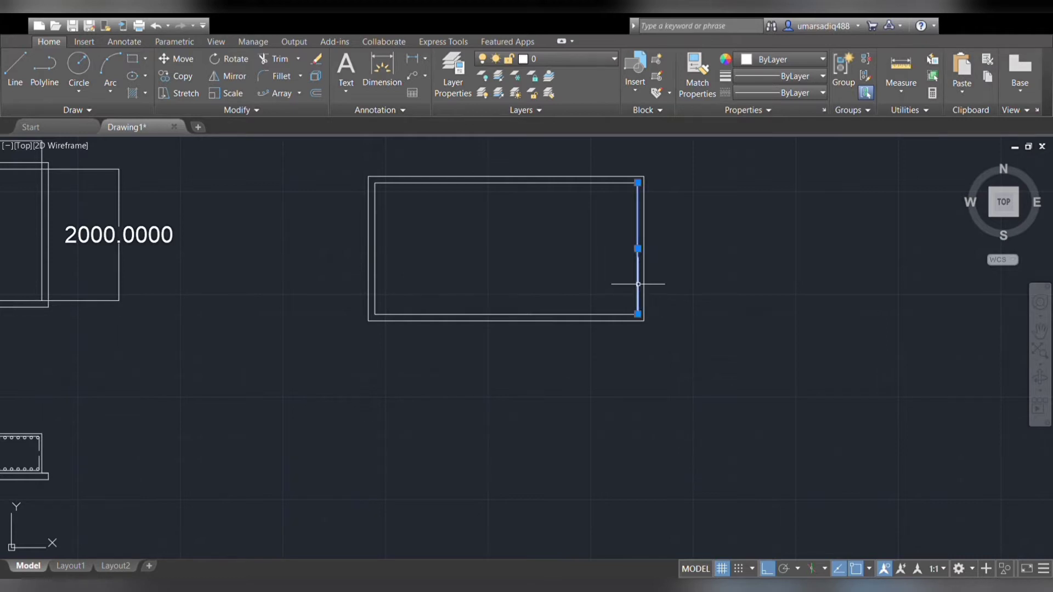
key(Escape)
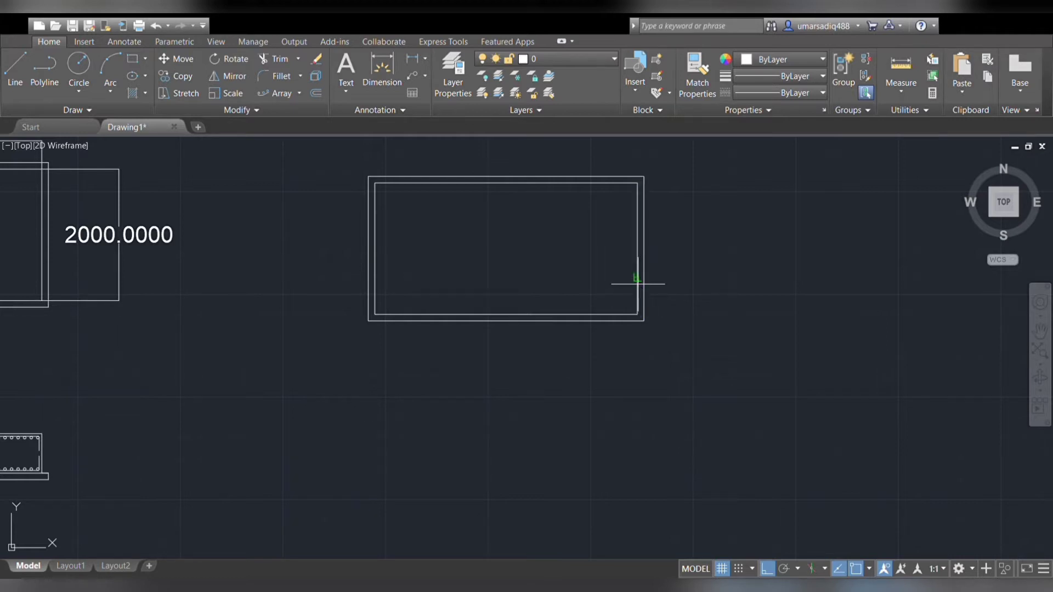
click(539, 284)
key(Escape)
click(375, 267)
click(416, 267)
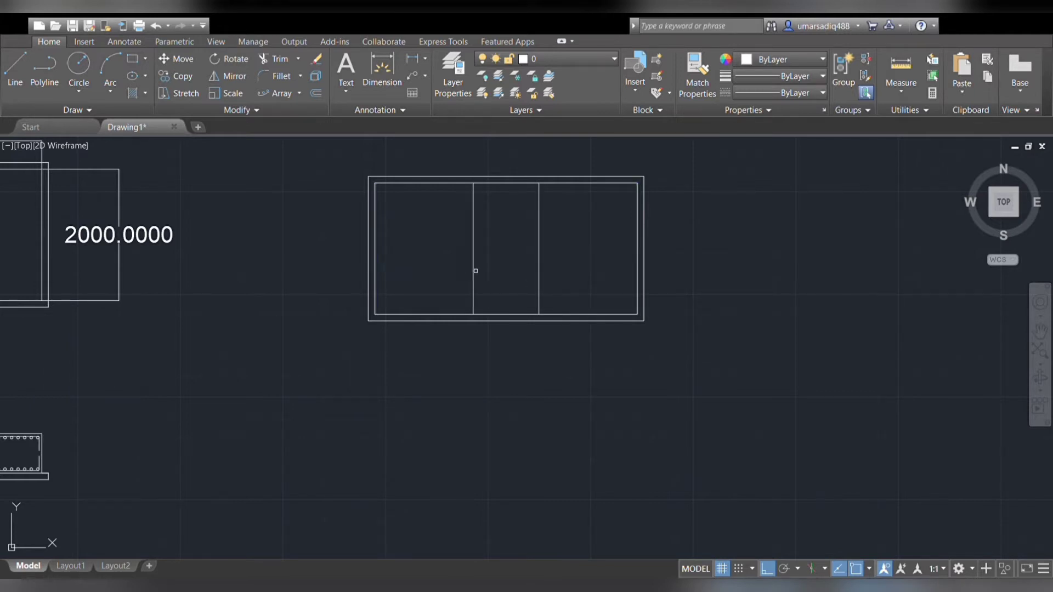
Select both interior vertical lines.
scroll(540, 265, up, 2)
scroll(448, 285, down, 2)
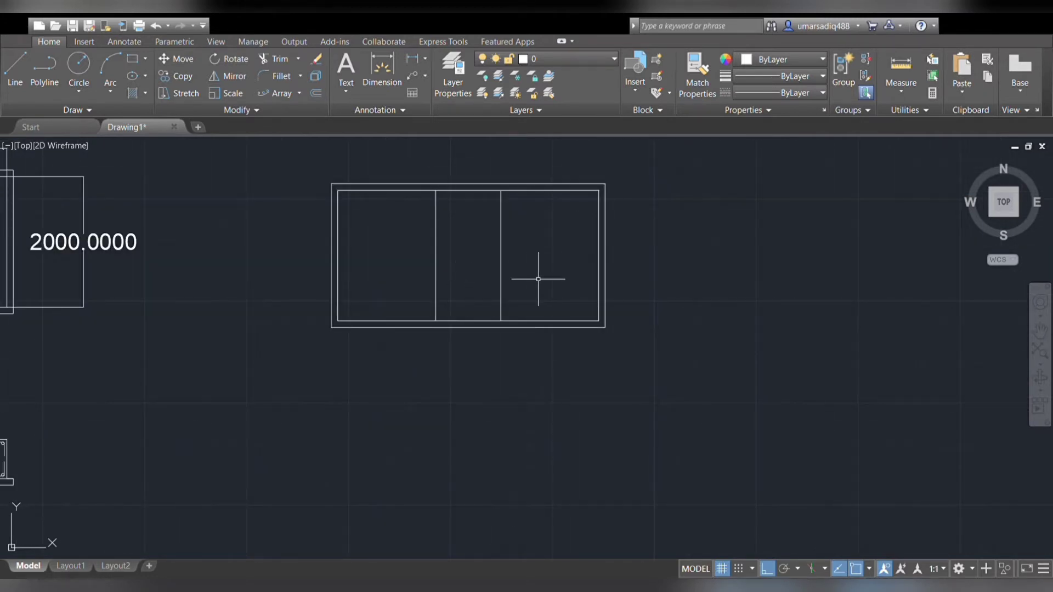
drag(507, 278, 412, 276)
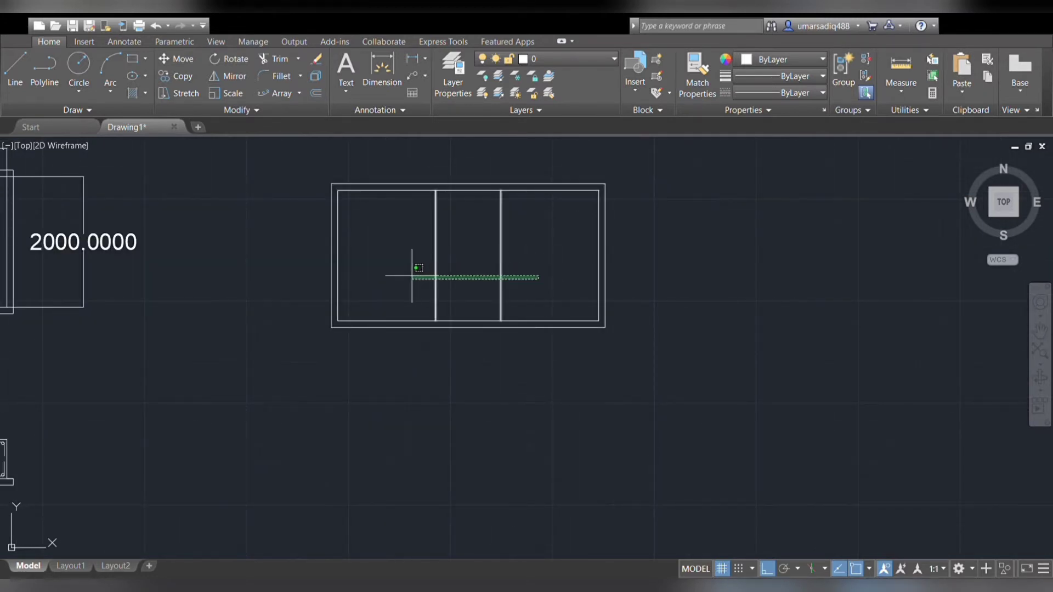
drag(412, 276, 412, 276)
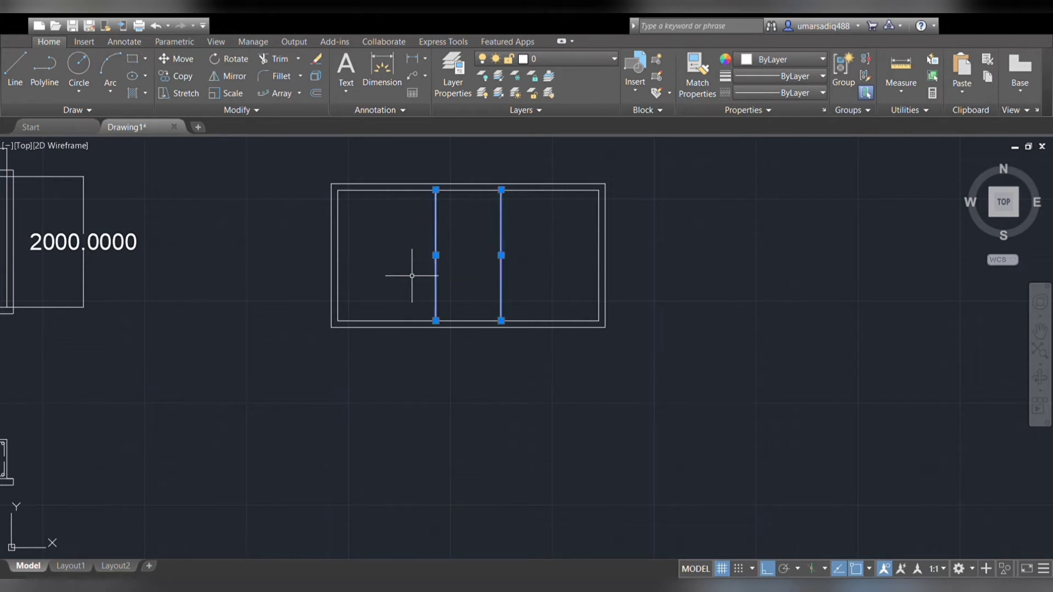
Delete the two interior lines and re-offset the inner right and left edges inward.
key(Delete)
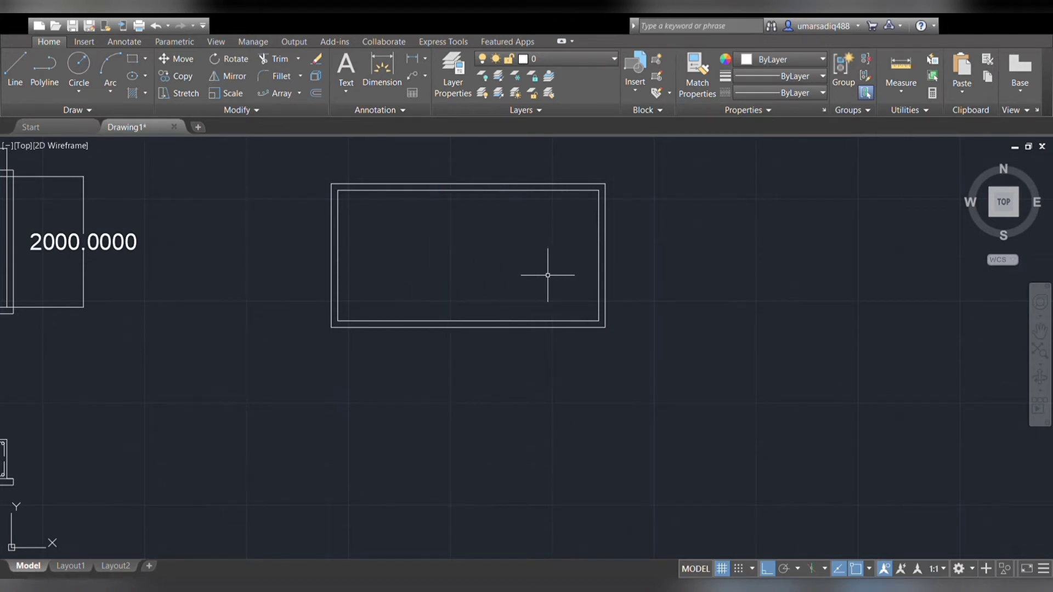
click(598, 279)
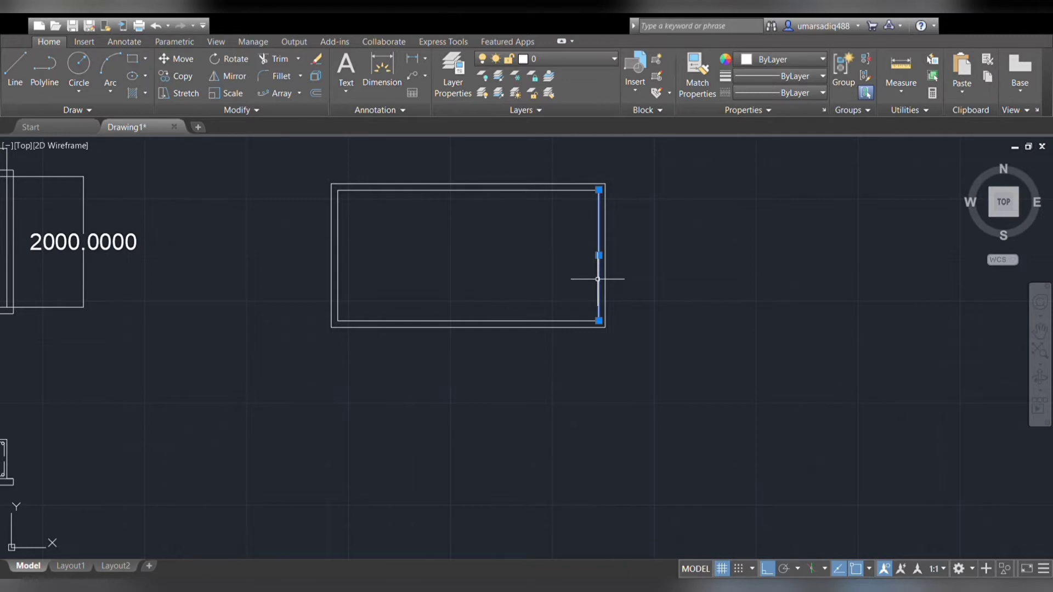
key(Escape)
click(530, 285)
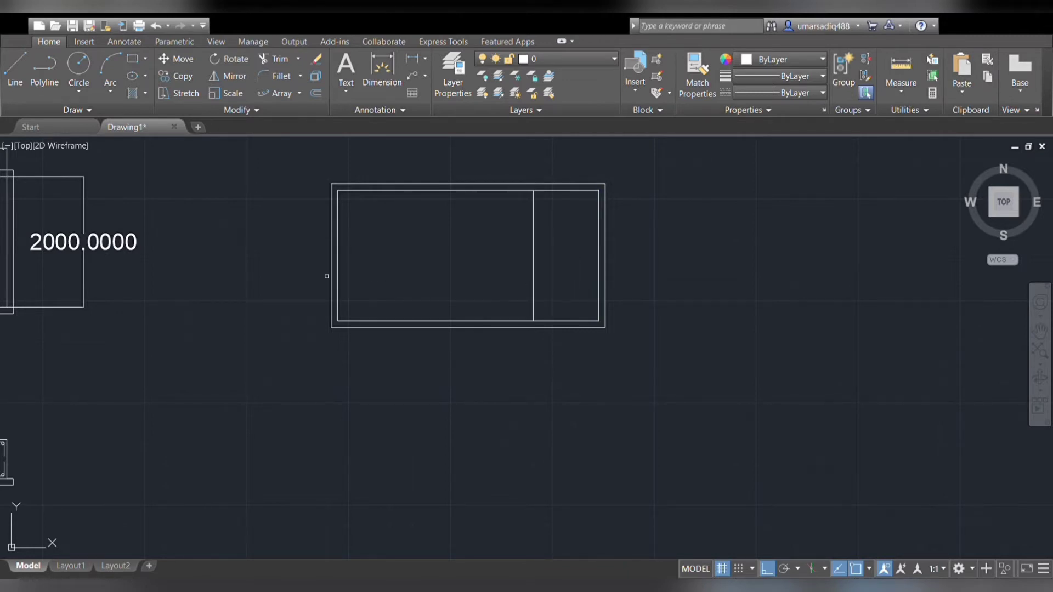
click(337, 279)
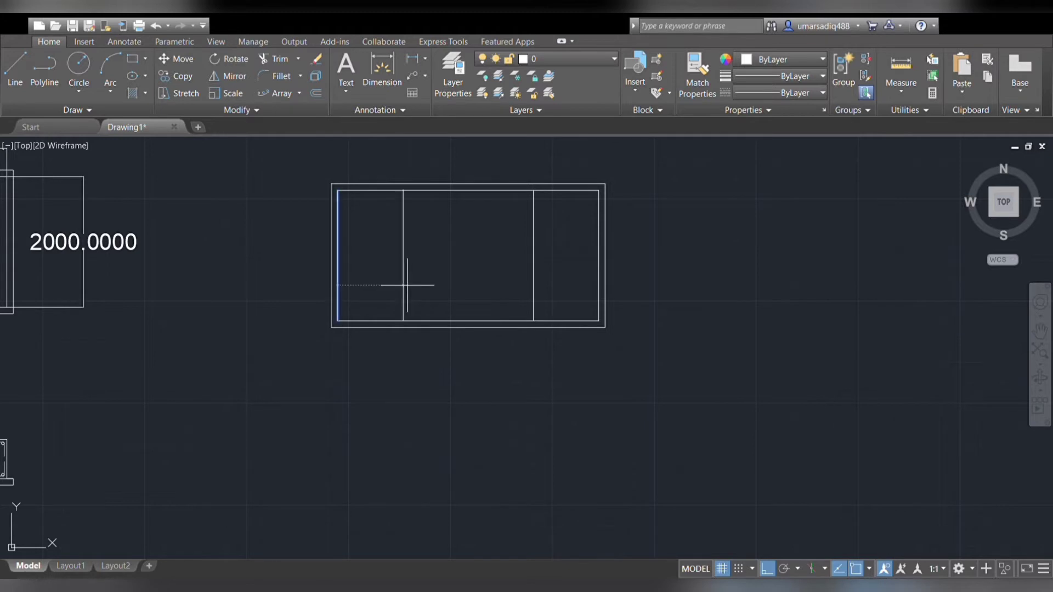
click(431, 285)
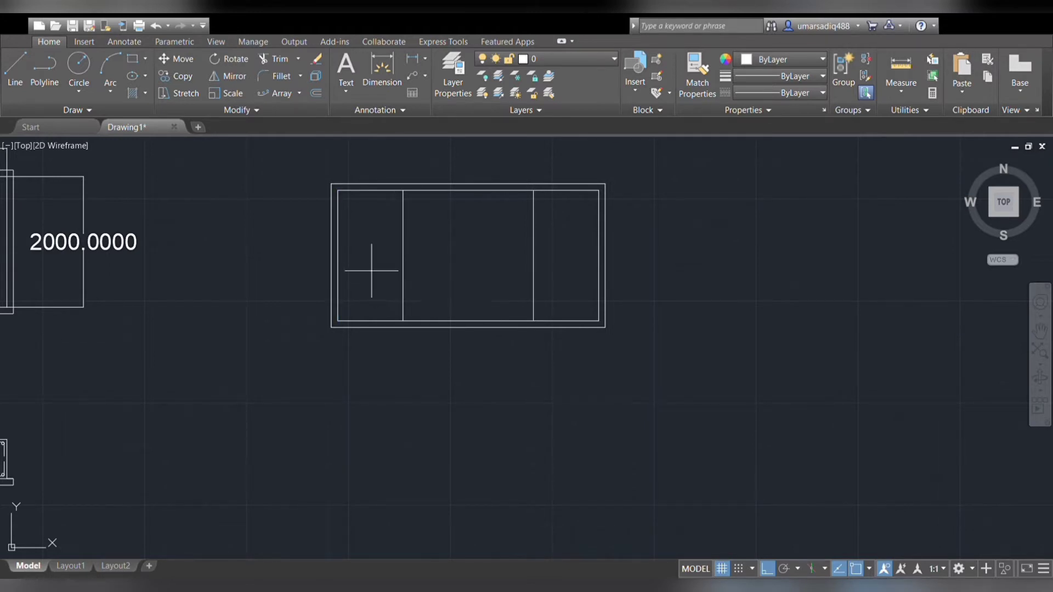
Draw a horizontal line from the inner left edge midpoint to the right edge midpoint.
click(331, 255)
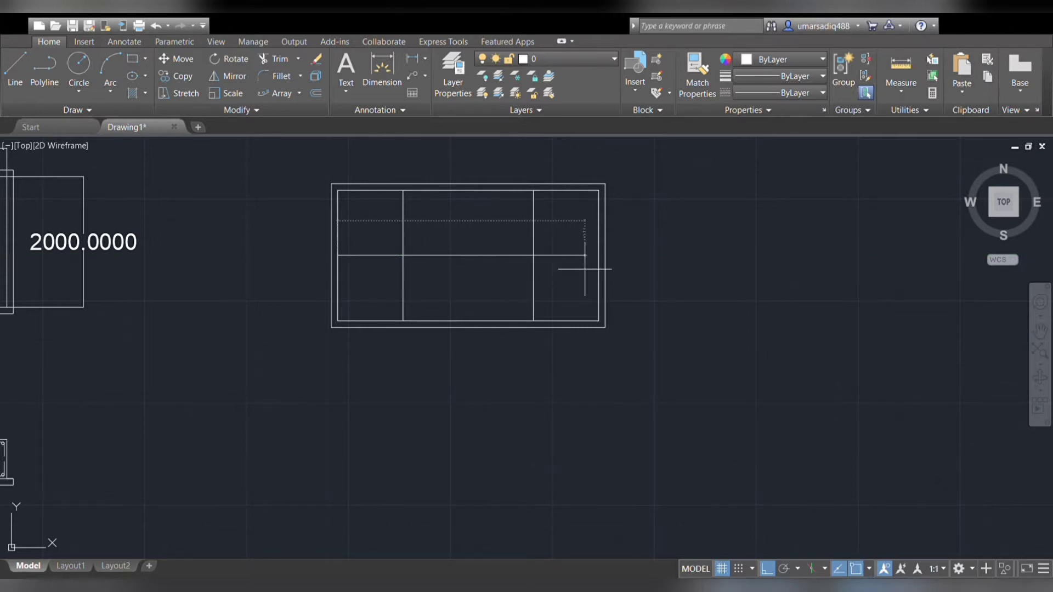
scroll(508, 262, up, 2)
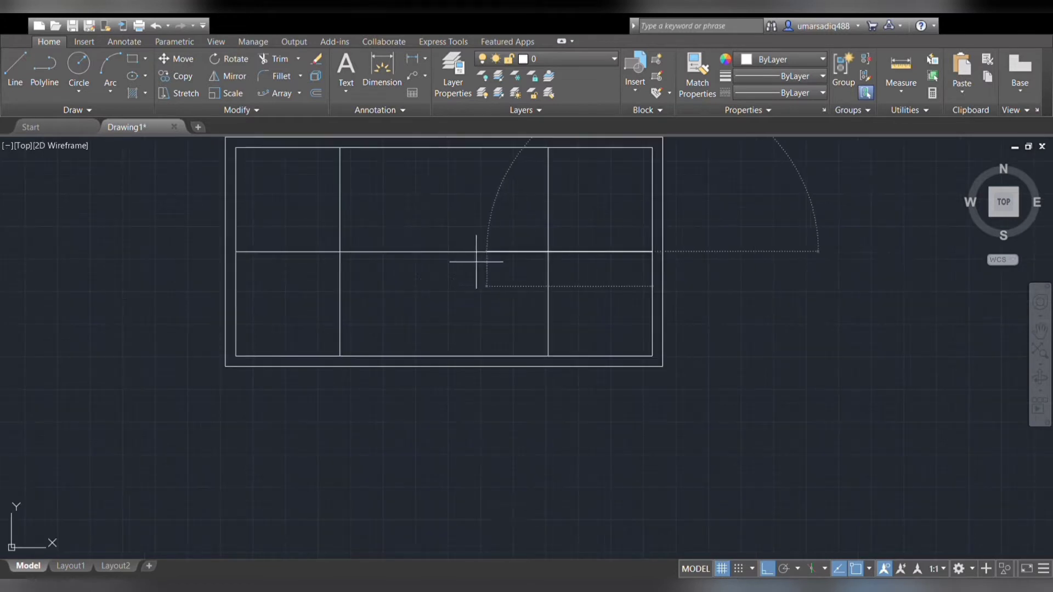
mouse_move(461, 279)
middle_down()
mouse_move(517, 280)
mouse_move(460, 301)
middle_up()
scroll(518, 280, down, 2)
scroll(475, 293, down, 2)
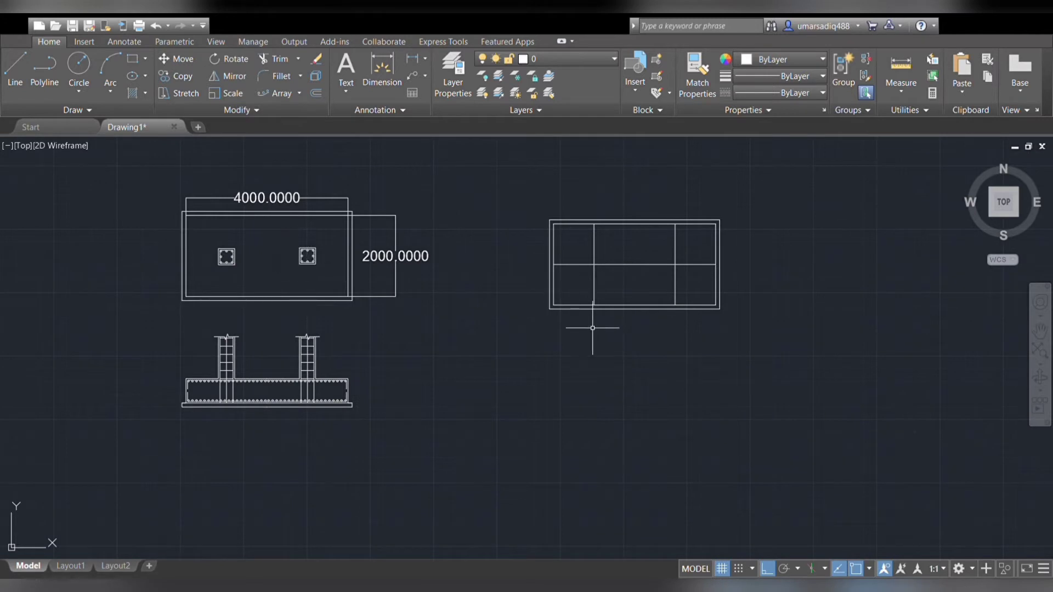
scroll(584, 327, up, 2)
With Ortho off, draw a small square with REC below the six-panel rectangle.
scroll(565, 330, down, 2)
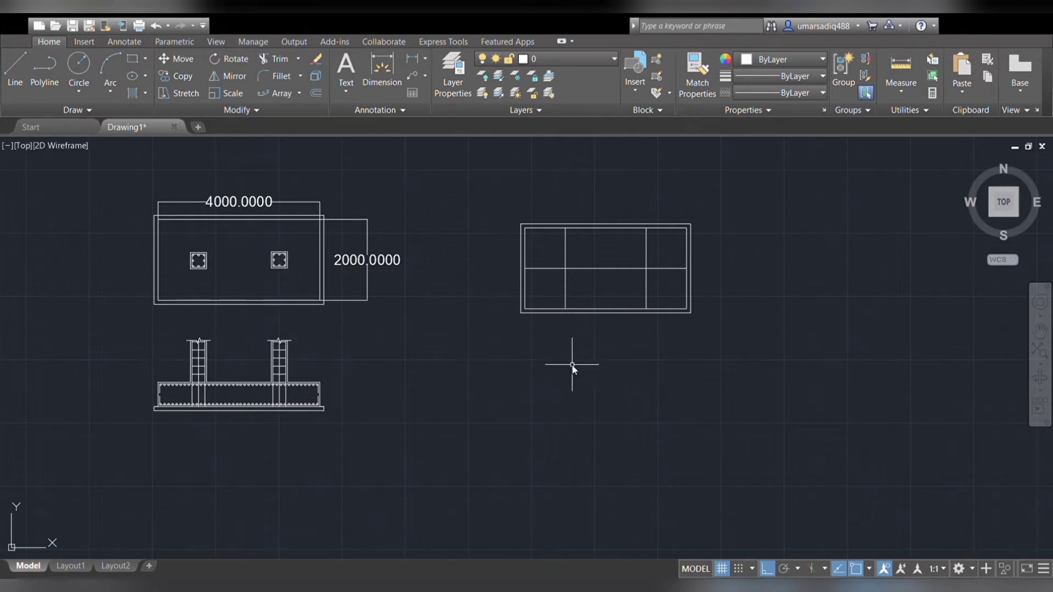
key(F8)
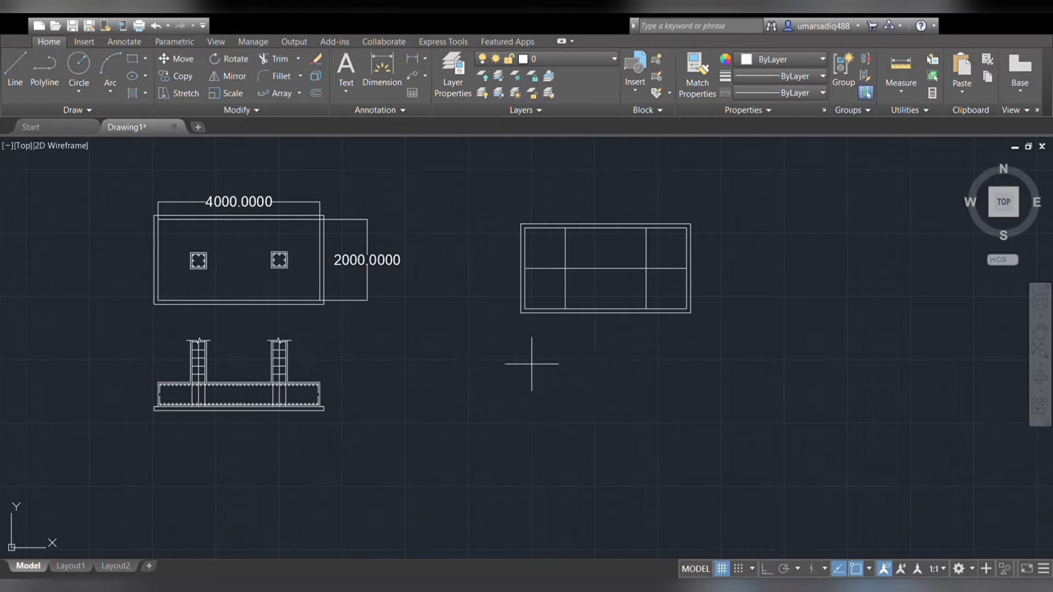
text(rec)
key(Return)
click(531, 364)
key(Escape)
Offset the small square to create a parallel square.
scroll(518, 378, up, 2)
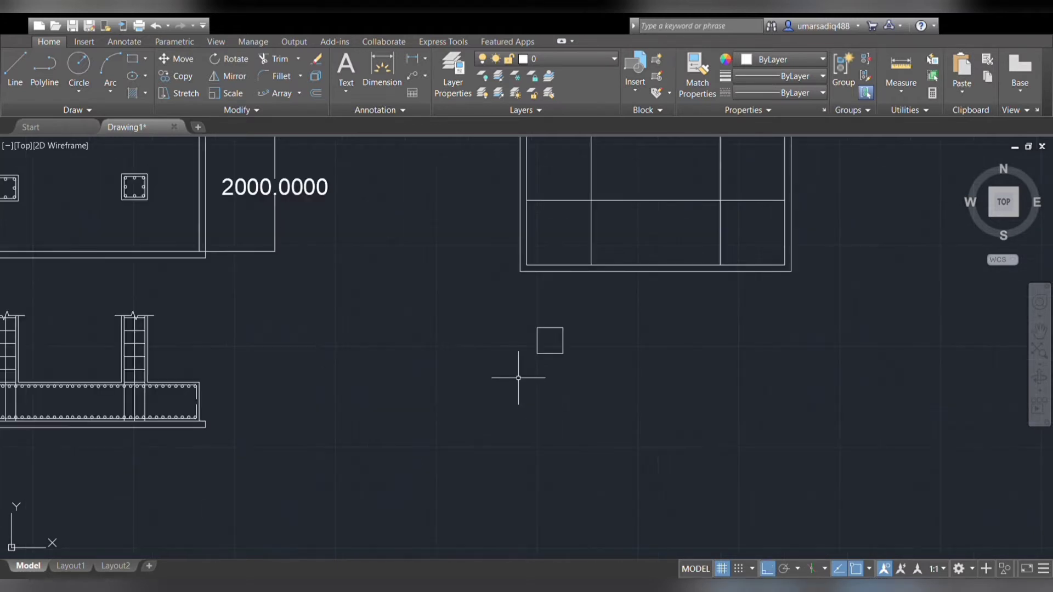
scroll(559, 343, down, 2)
drag(588, 349, 546, 370)
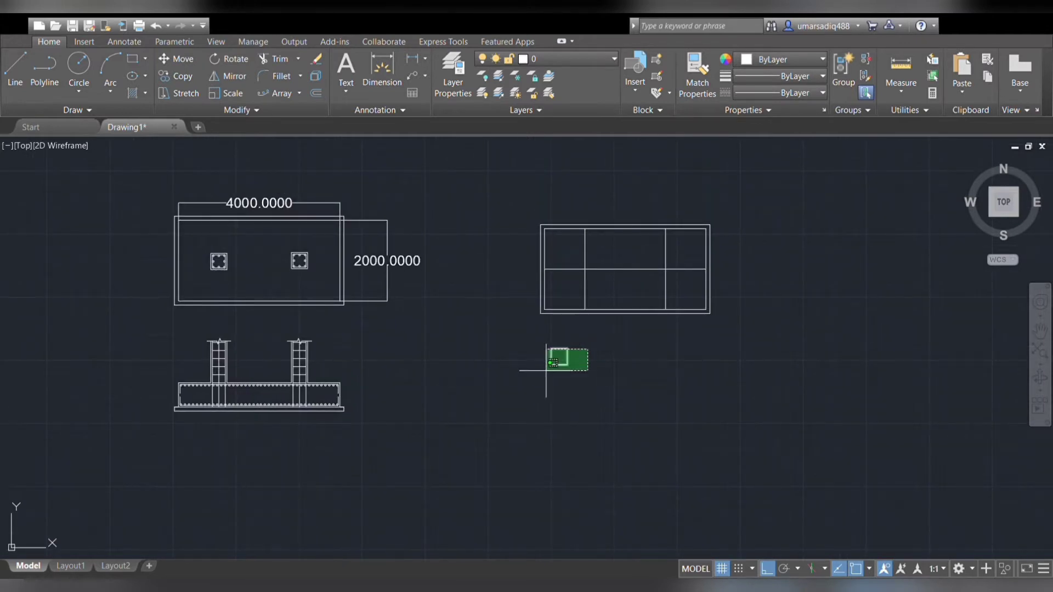
click(546, 371)
scroll(546, 370, up, 3)
scroll(549, 366, up, 2)
middle_drag(578, 343, 540, 359)
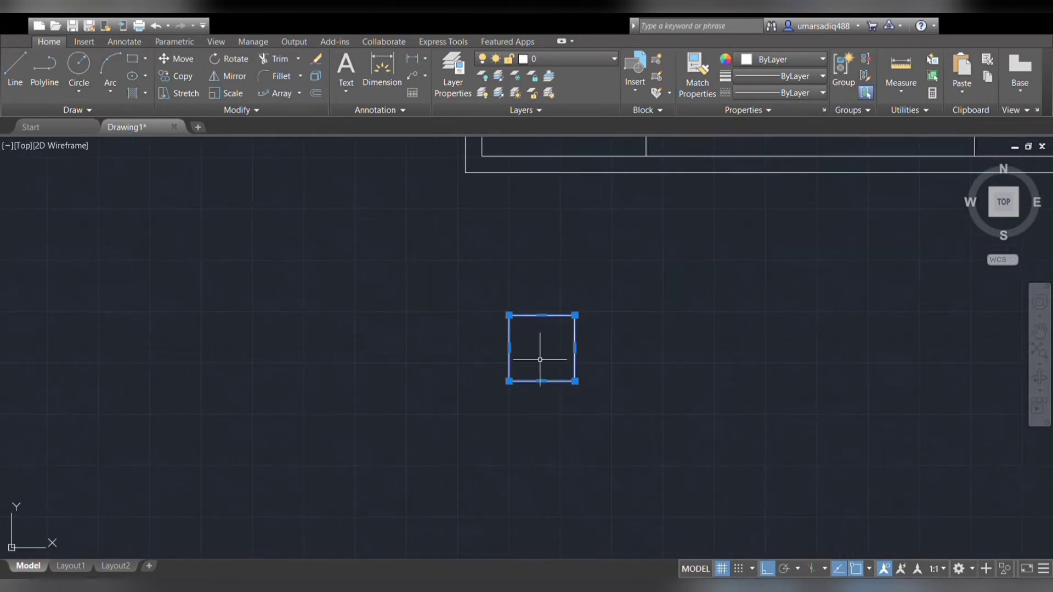
key(Escape)
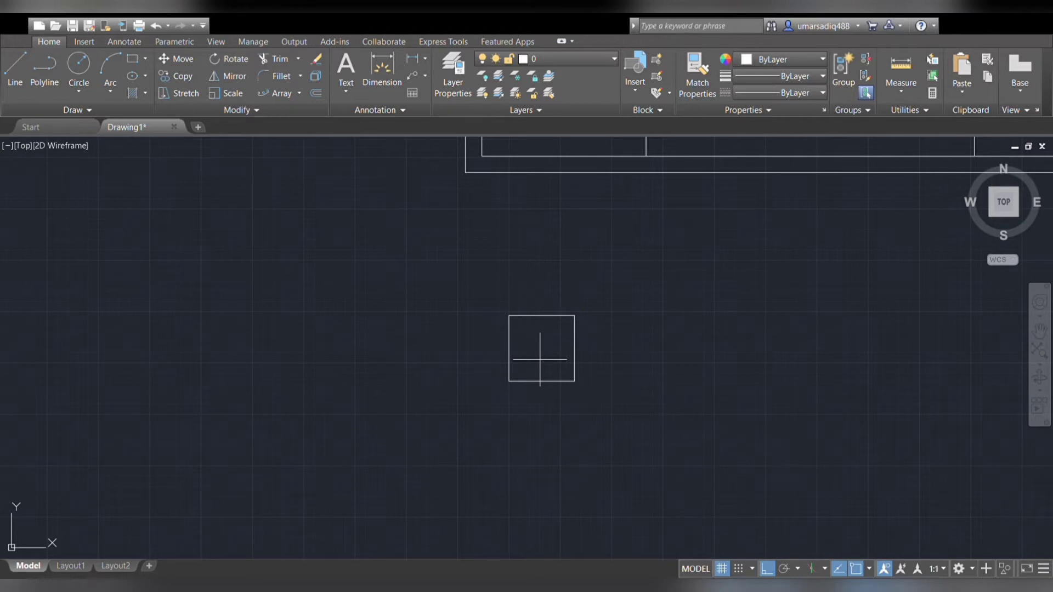
click(541, 381)
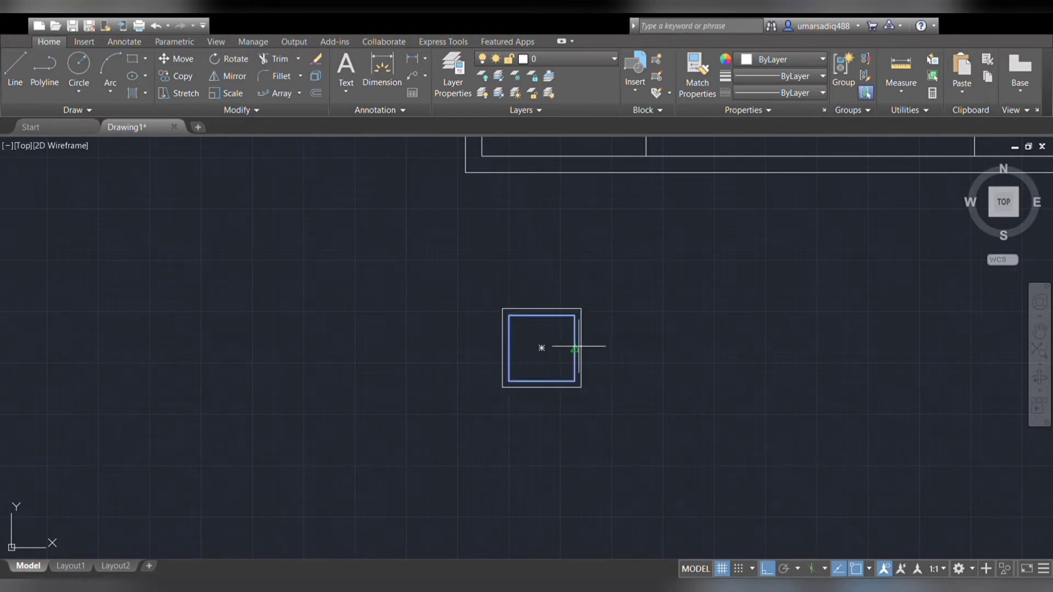
click(541, 348)
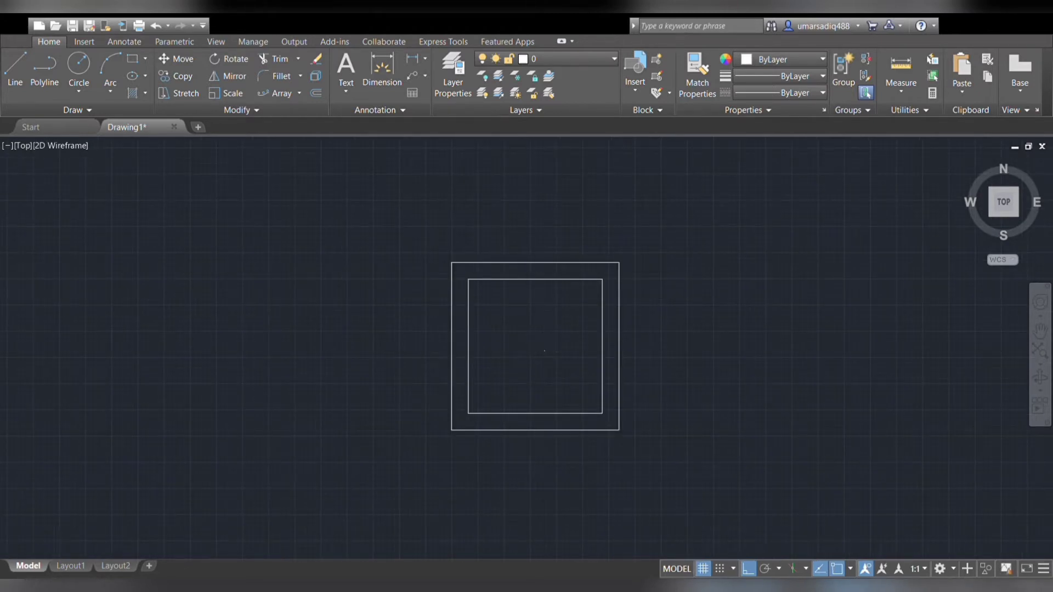
Zoom in and start a circle centred on the upper-left corner's fillet arc.
scroll(545, 351, up, 1)
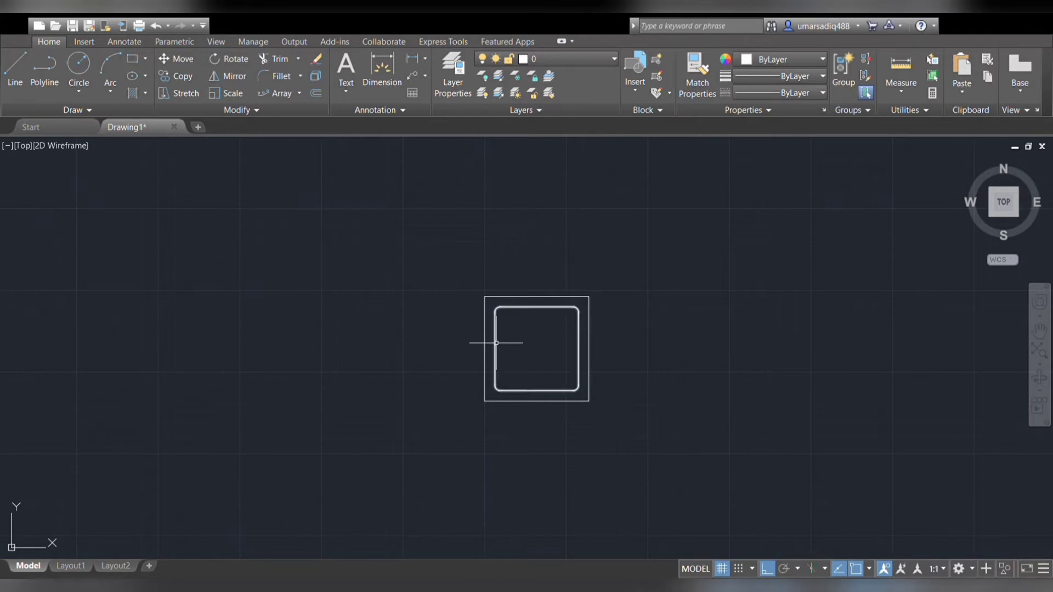
scroll(496, 344, up, 2)
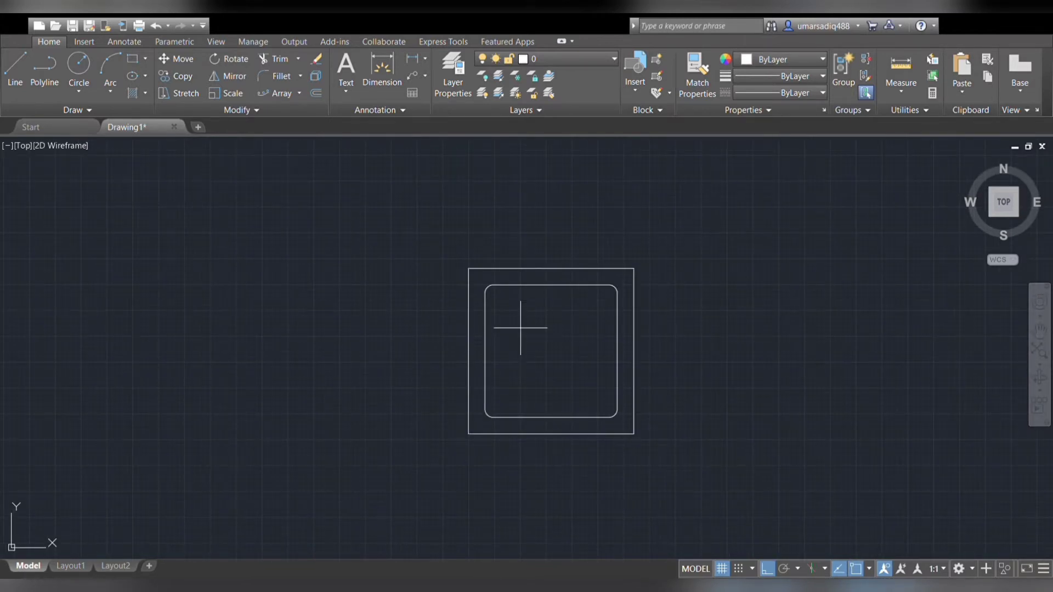
scroll(497, 288, up, 2)
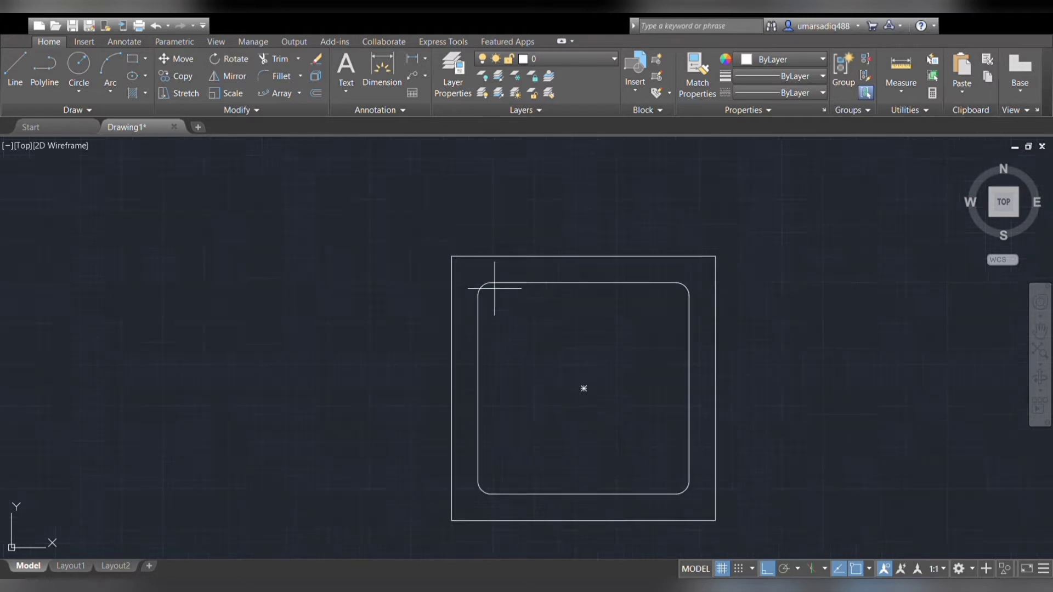
scroll(494, 288, up, 2)
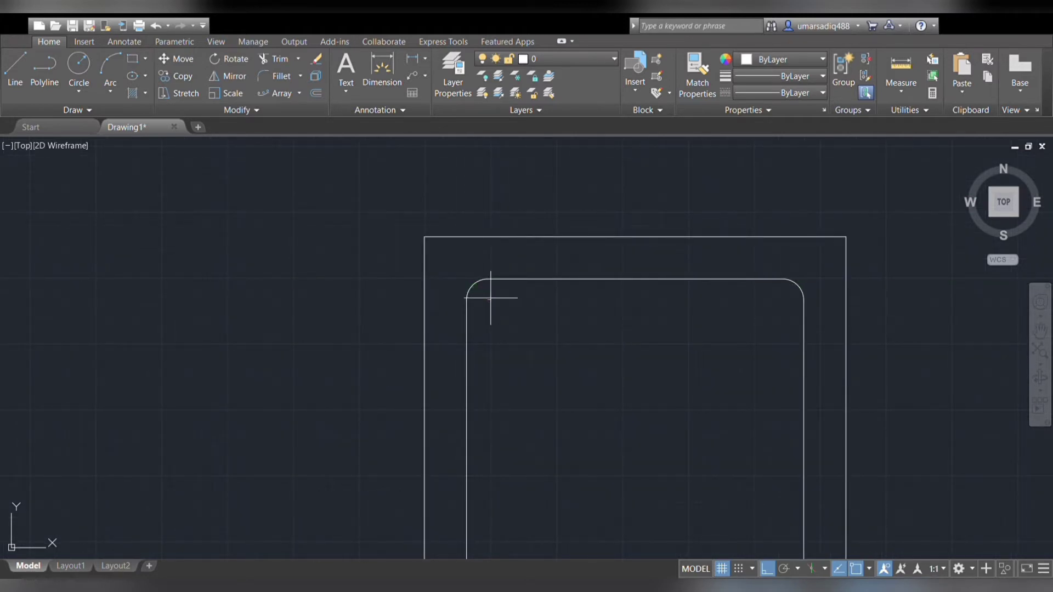
click(488, 300)
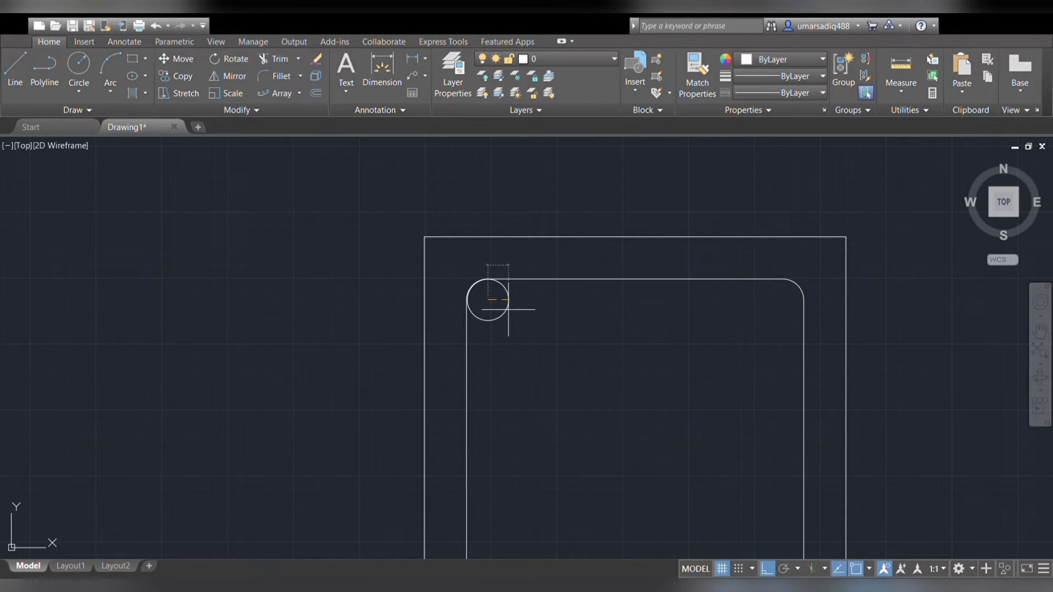
Set the radius to finish the bar circle in the tie outline's top-left rounded corner.
scroll(509, 310, up, 2)
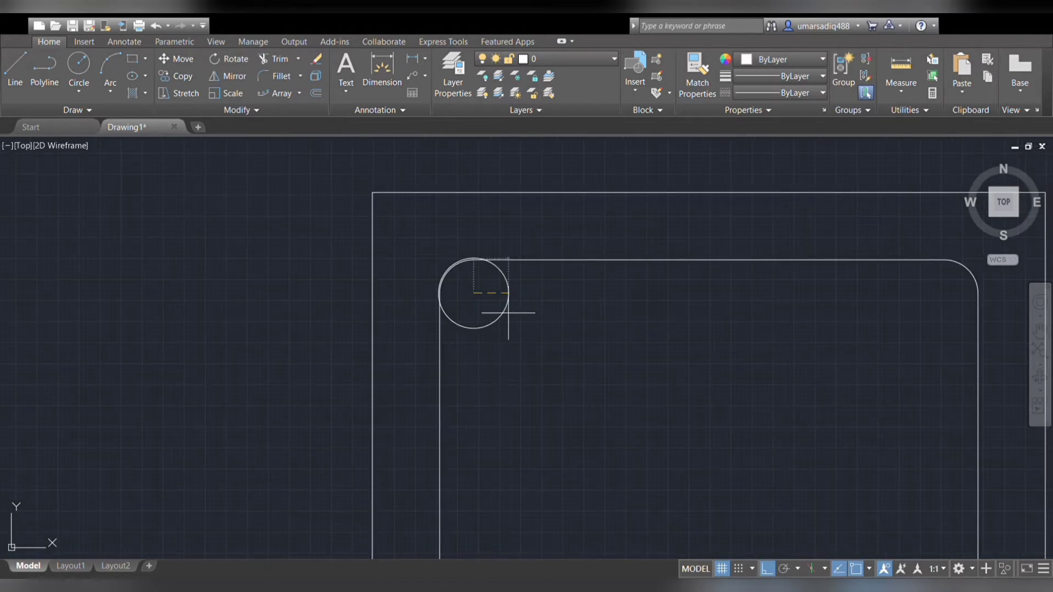
click(509, 312)
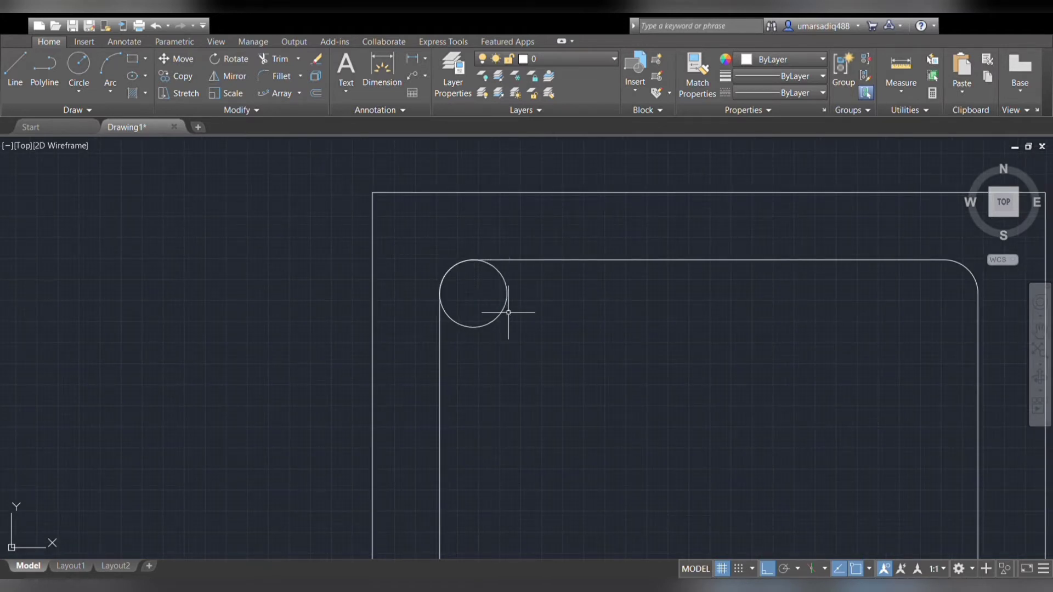
scroll(502, 310, down, 1)
scroll(499, 304, down, 1)
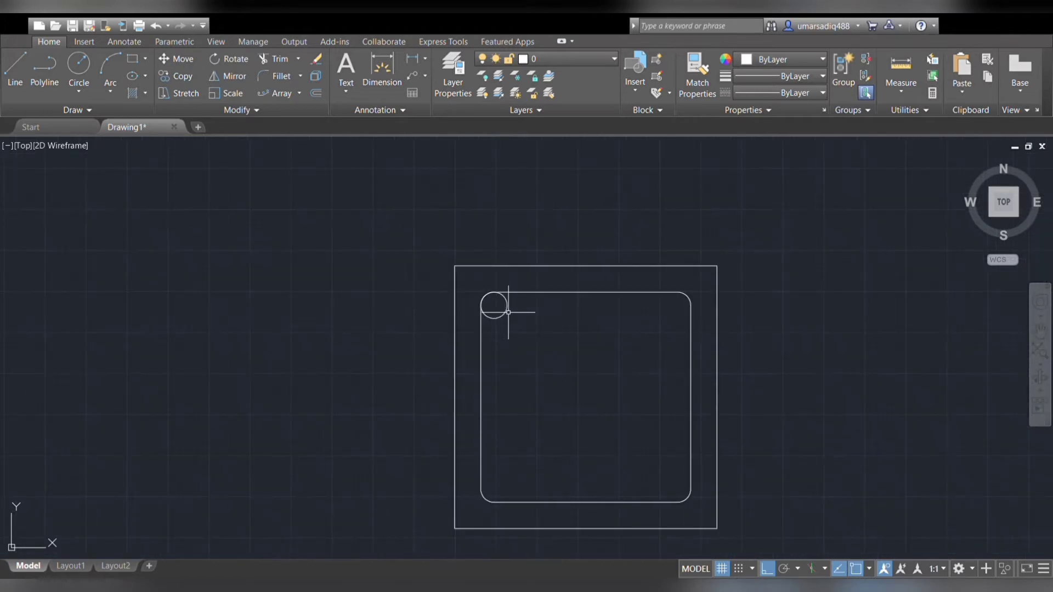
scroll(499, 304, up, 2)
scroll(494, 267, down, 2)
middle_drag(494, 268, 489, 265)
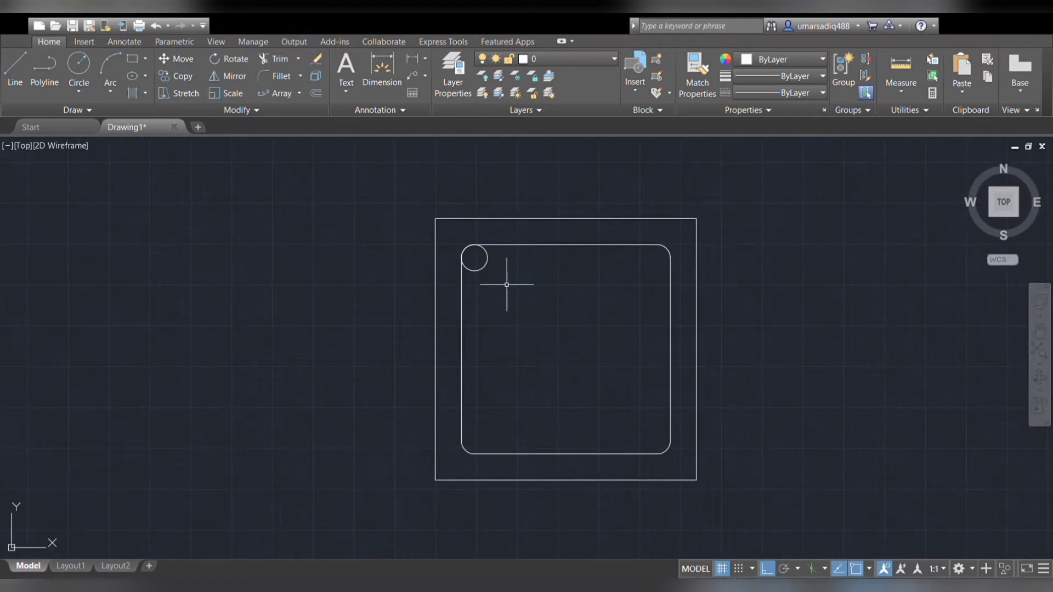
Create a 3-by-3 rectangular array from the corner bar circle.
click(471, 269)
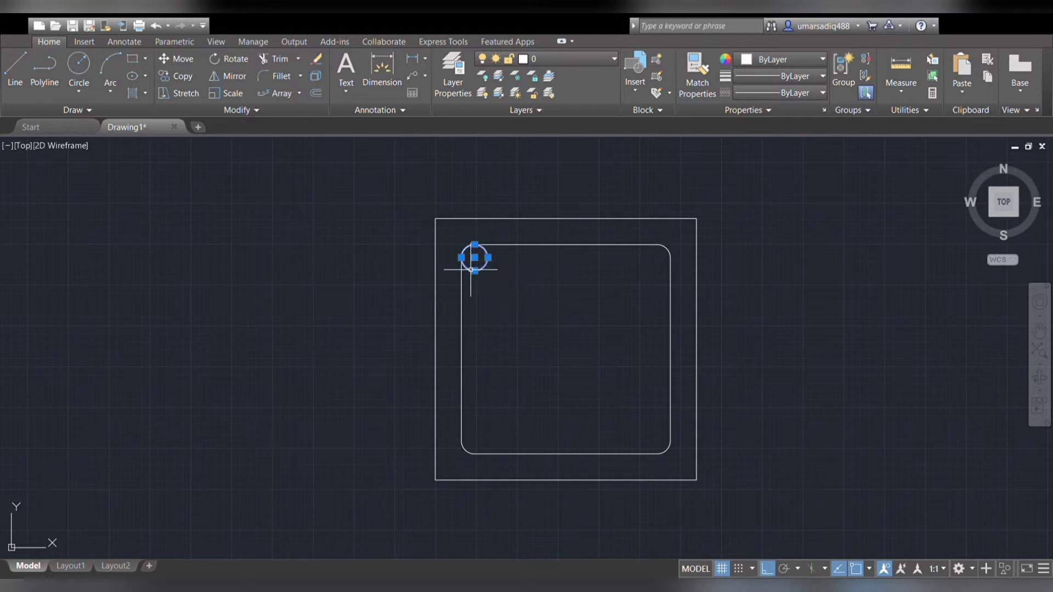
click(300, 94)
click(300, 114)
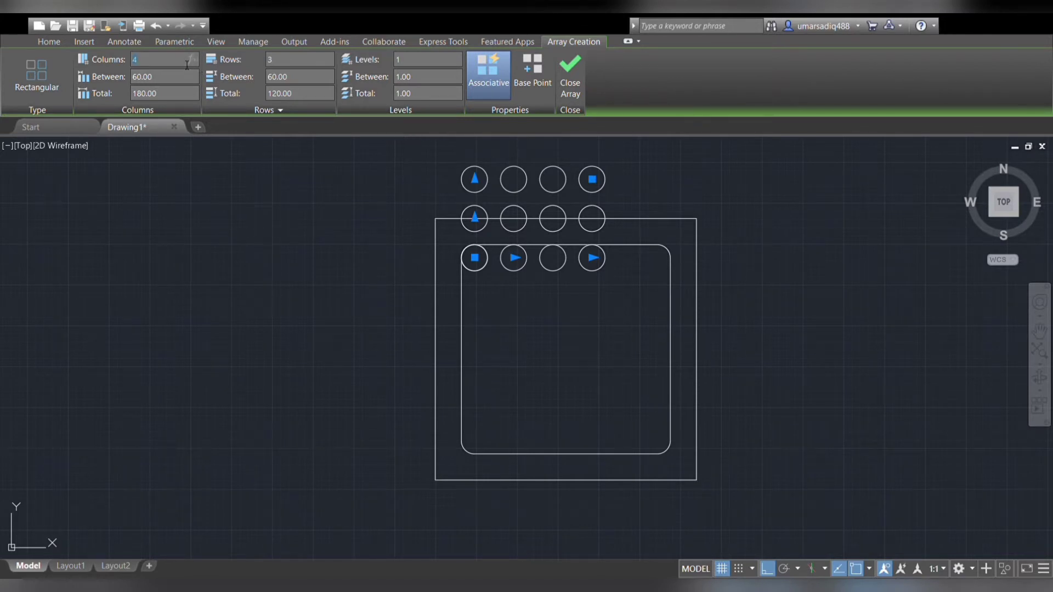
text(3)
key(Return)
click(174, 77)
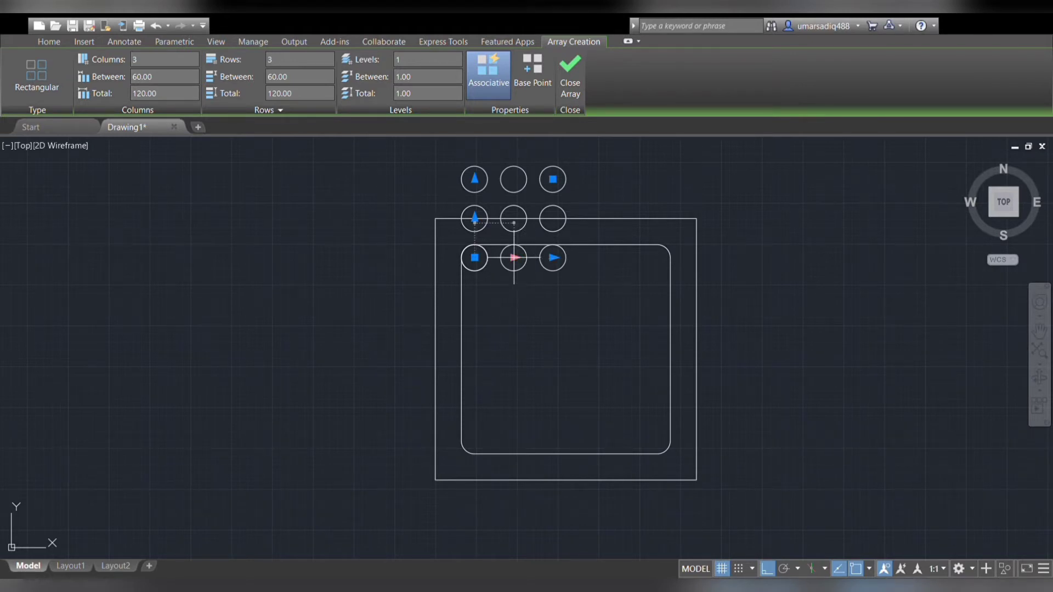
scroll(497, 262, up, 2)
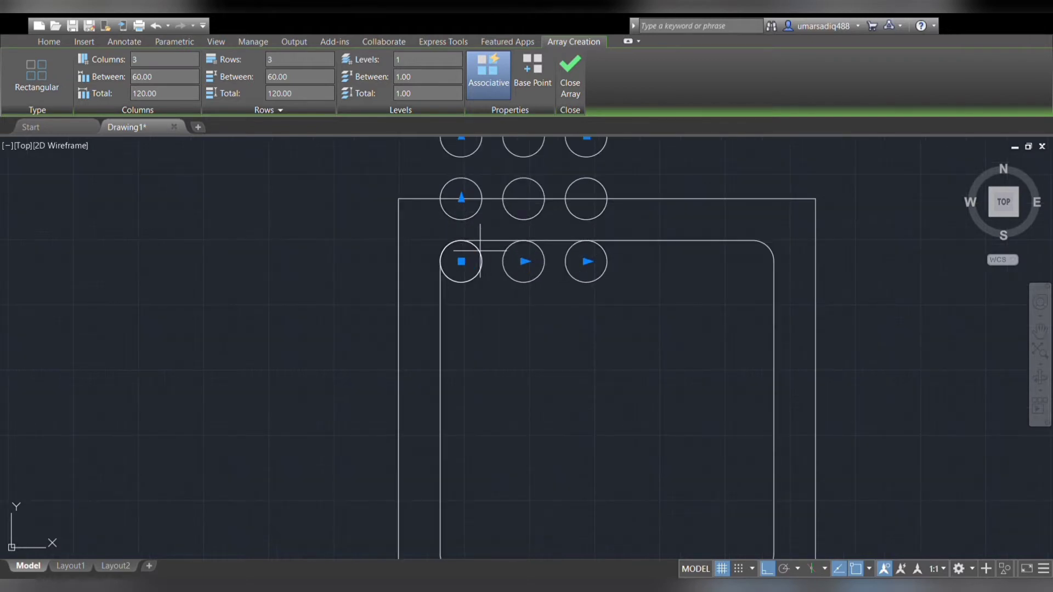
scroll(497, 262, down, 2)
scroll(647, 257, up, 2)
key(Return)
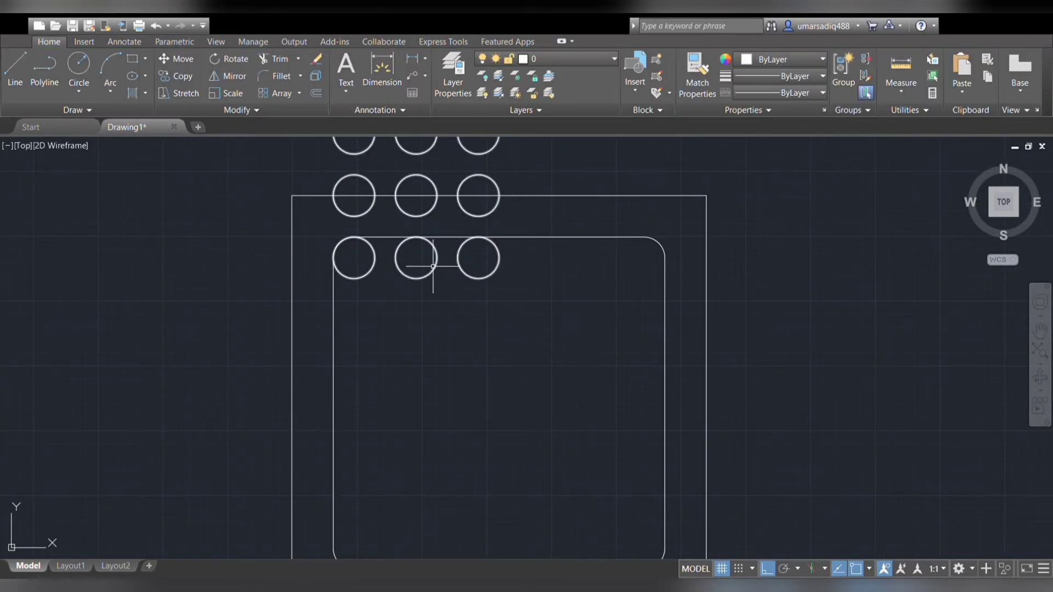
Set the array column spacing to 140 and spread the rows evenly down the tie.
click(425, 266)
click(417, 257)
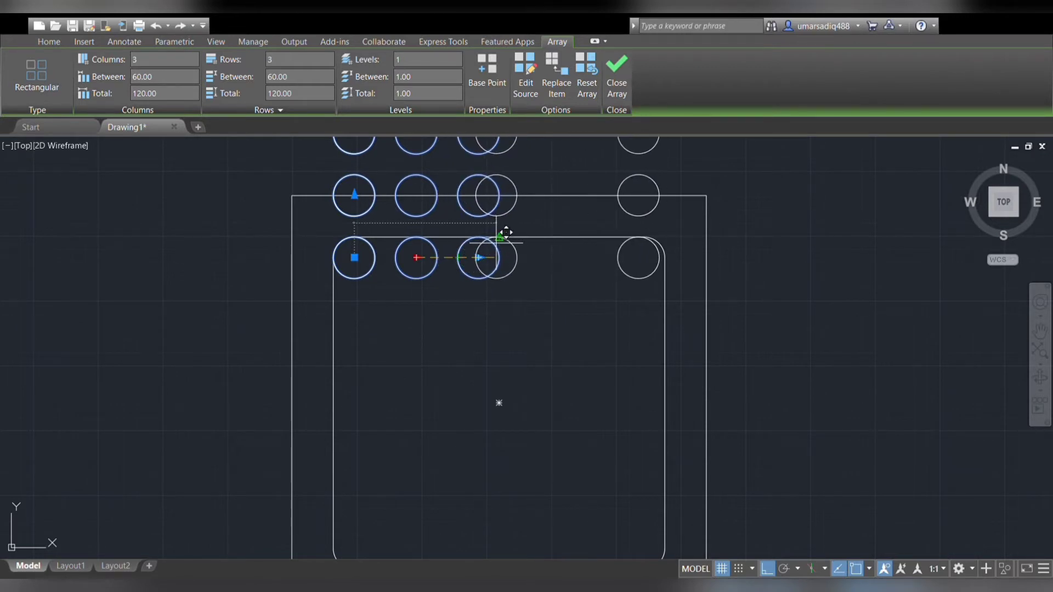
scroll(506, 233, up, 5)
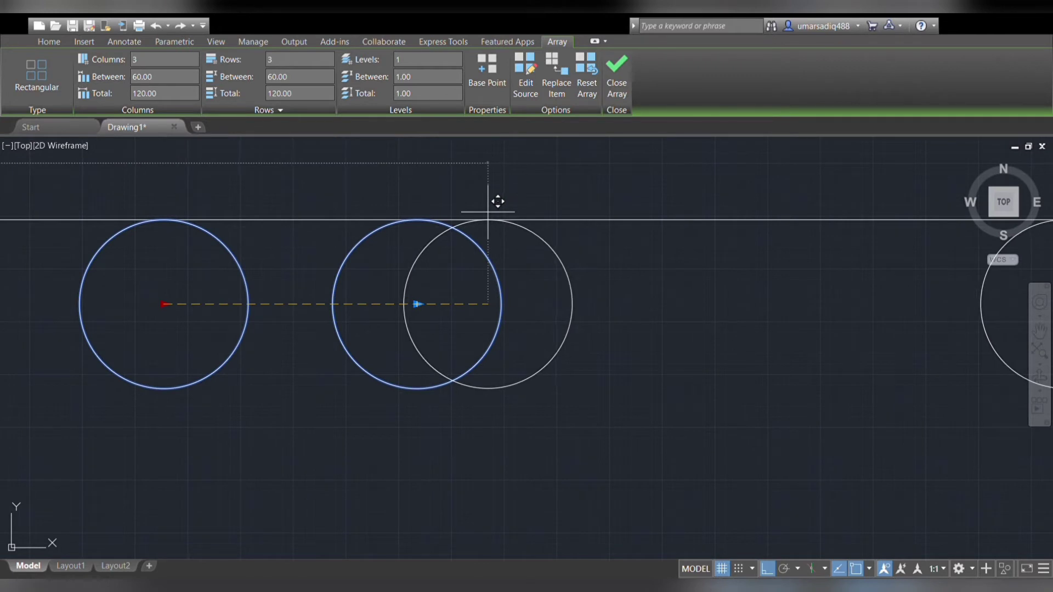
scroll(498, 201, down, 5)
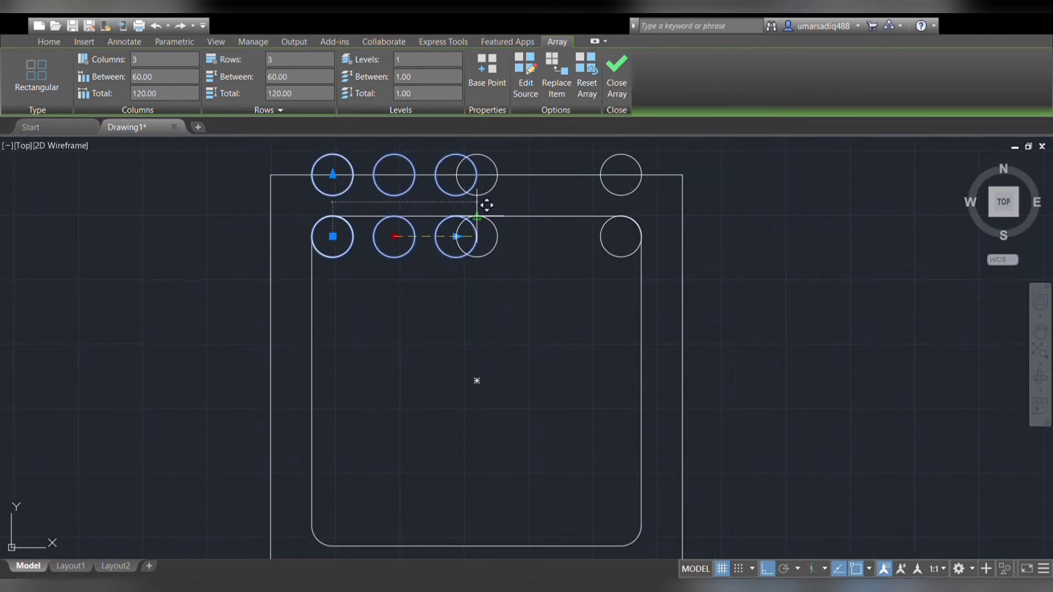
click(478, 218)
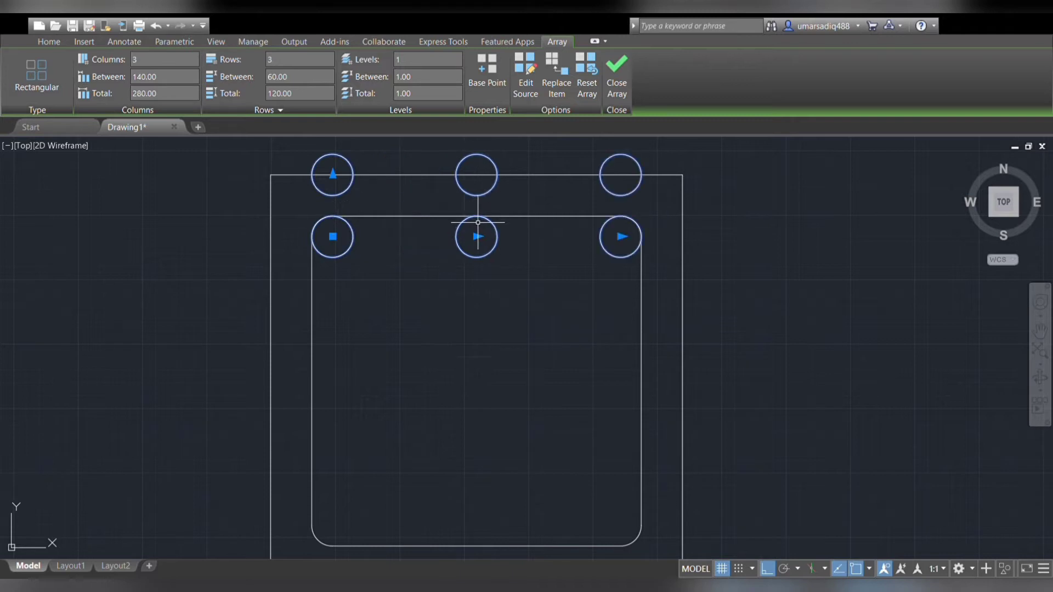
scroll(415, 230, up, 2)
scroll(357, 224, down, 5)
mouse_move(348, 223)
middle_down()
mouse_move(390, 149)
mouse_move(404, 228)
middle_up()
scroll(389, 148, up, 2)
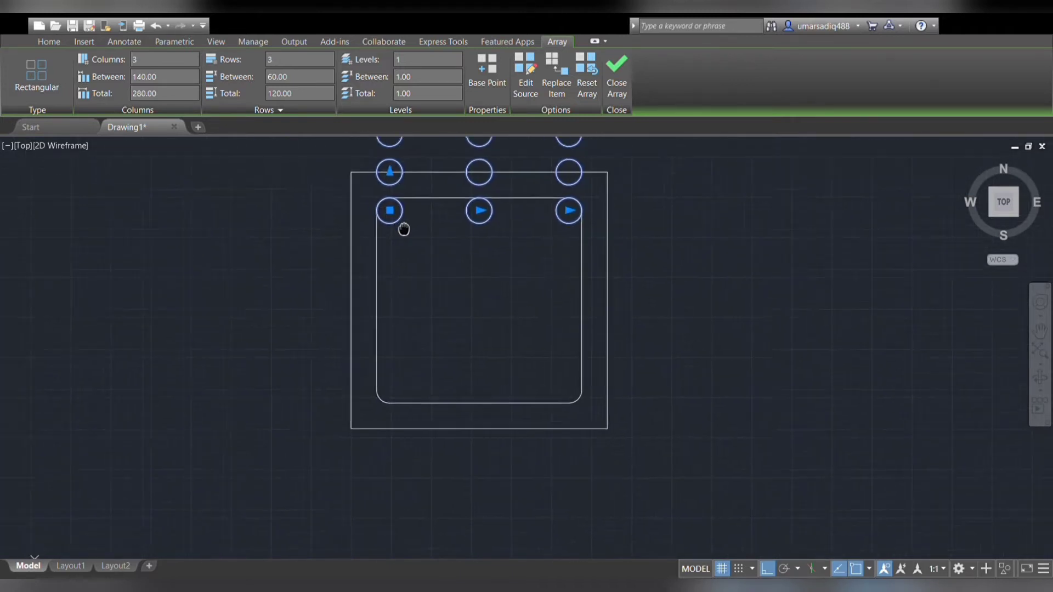
scroll(404, 228, down, 1)
click(421, 206)
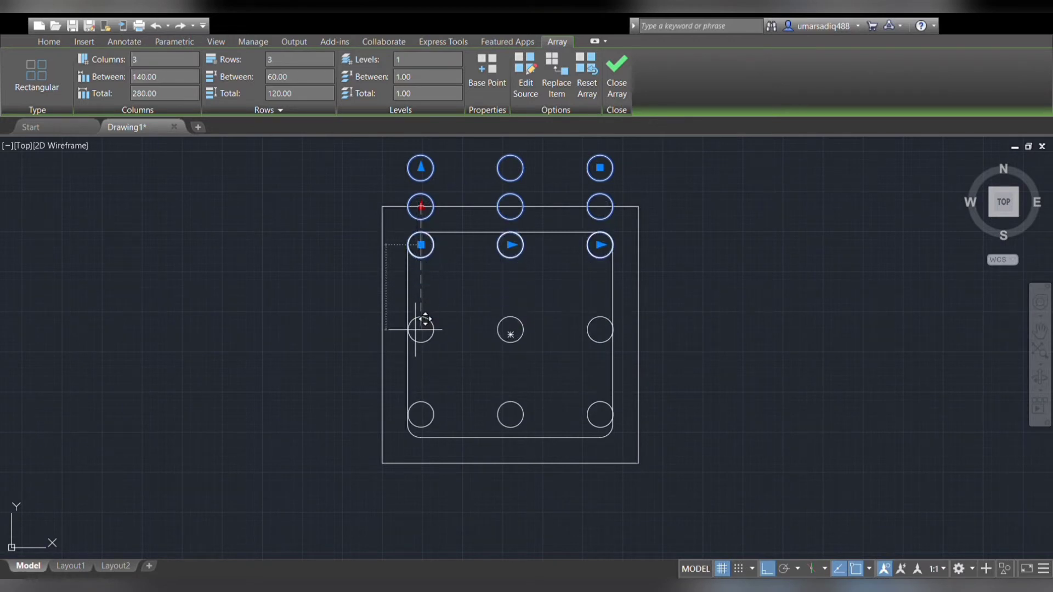
click(420, 335)
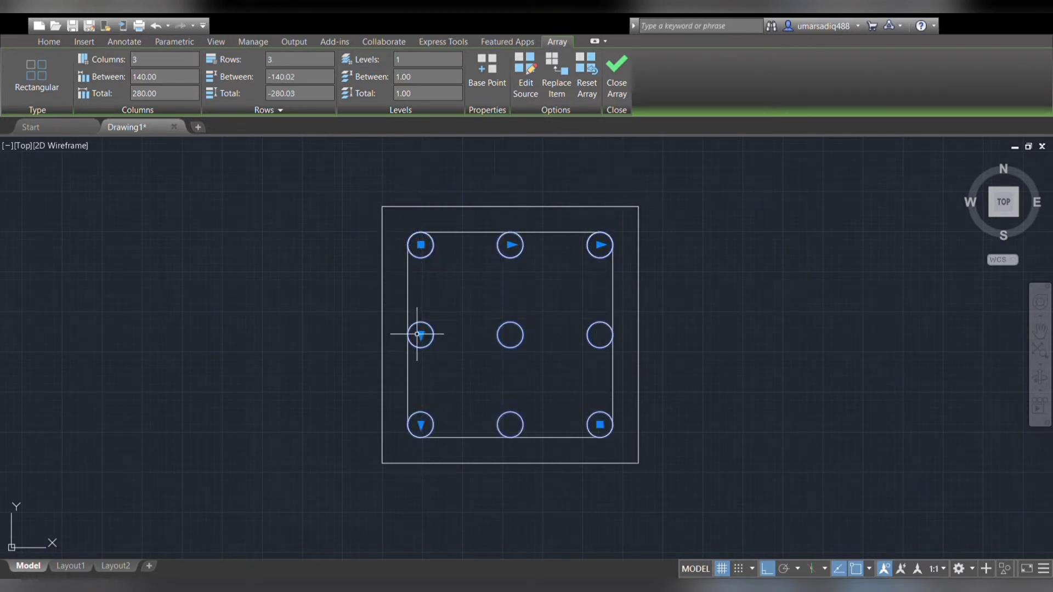
scroll(420, 337, up, 5)
scroll(433, 337, down, 8)
Delete the centre rebar circle, leaving eight bars around the tie.
key(Escape)
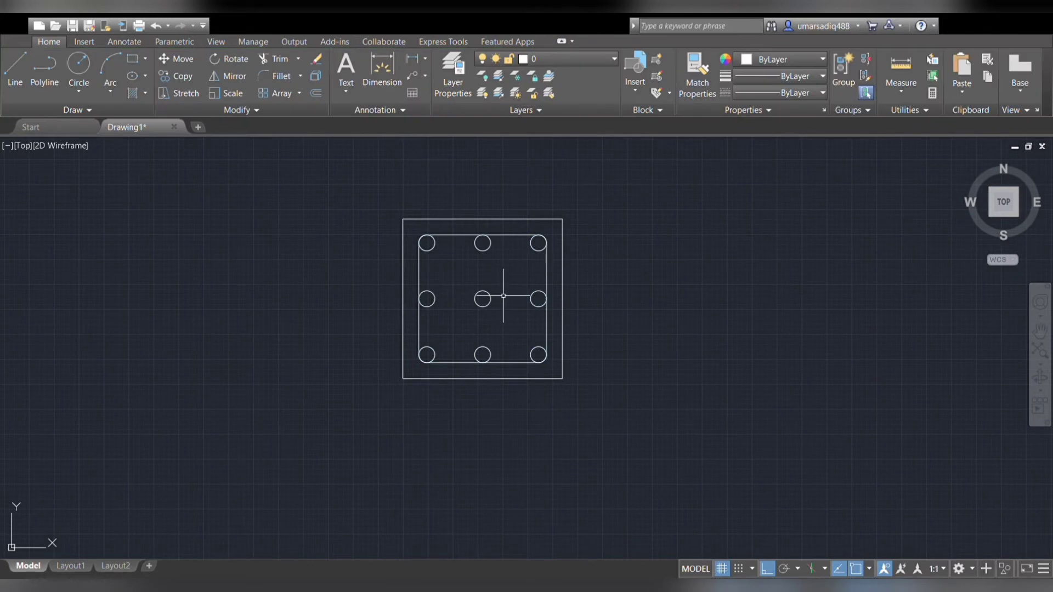
click(471, 305)
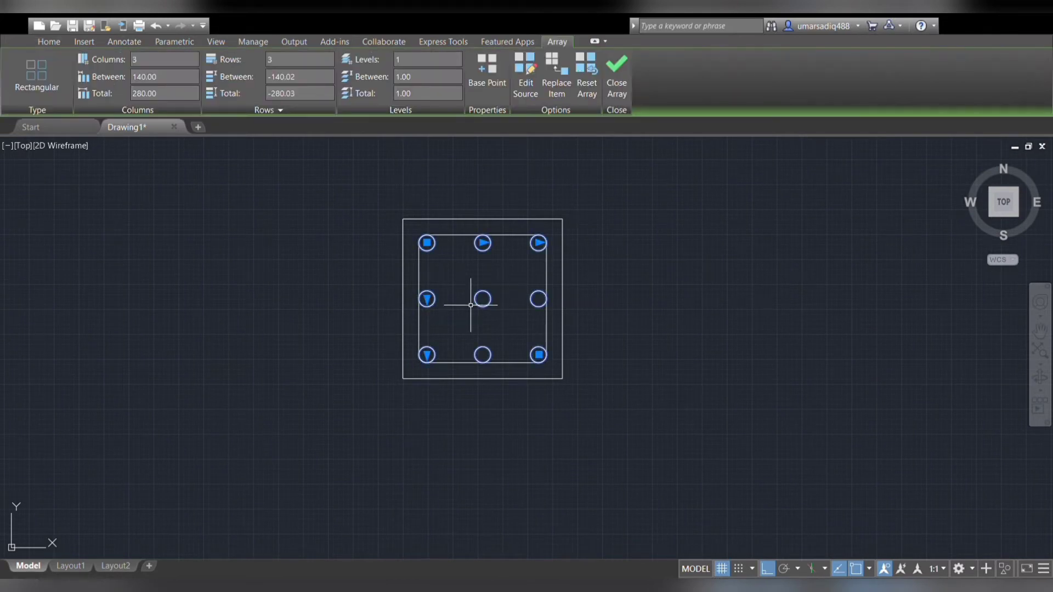
key(Escape)
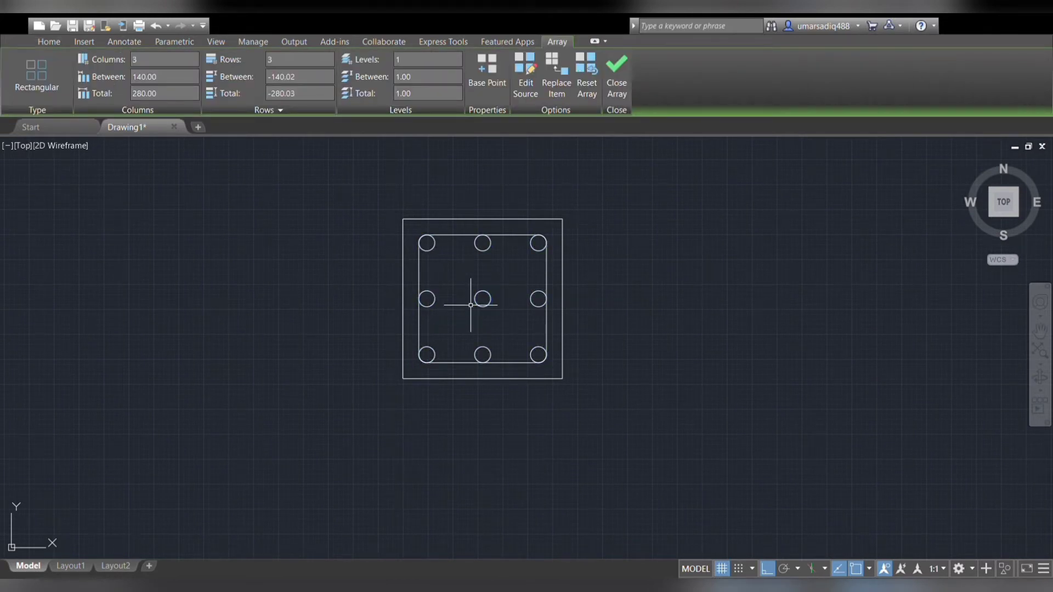
click(486, 304)
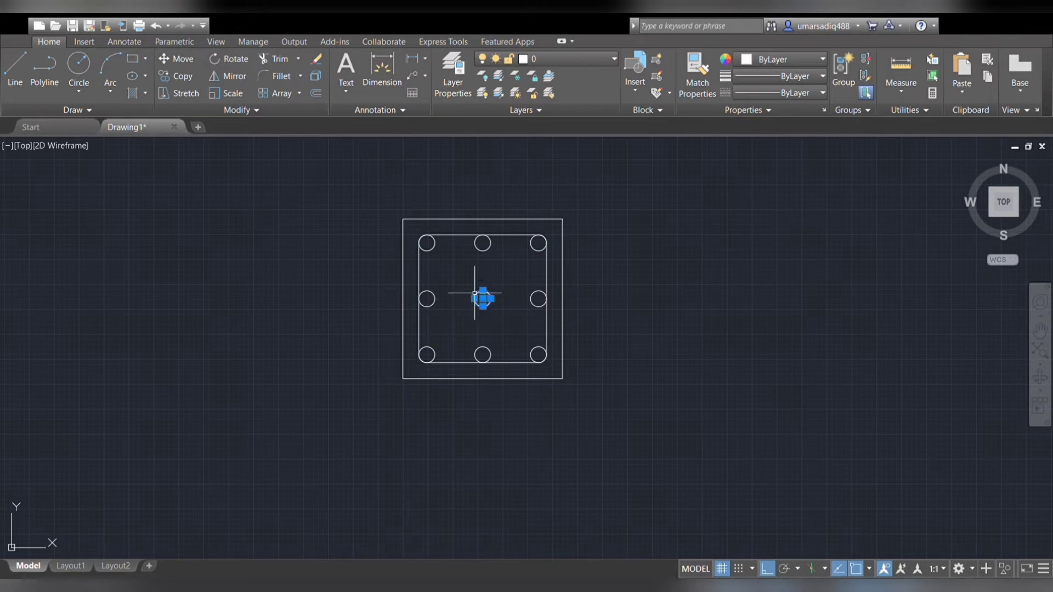
key(Delete)
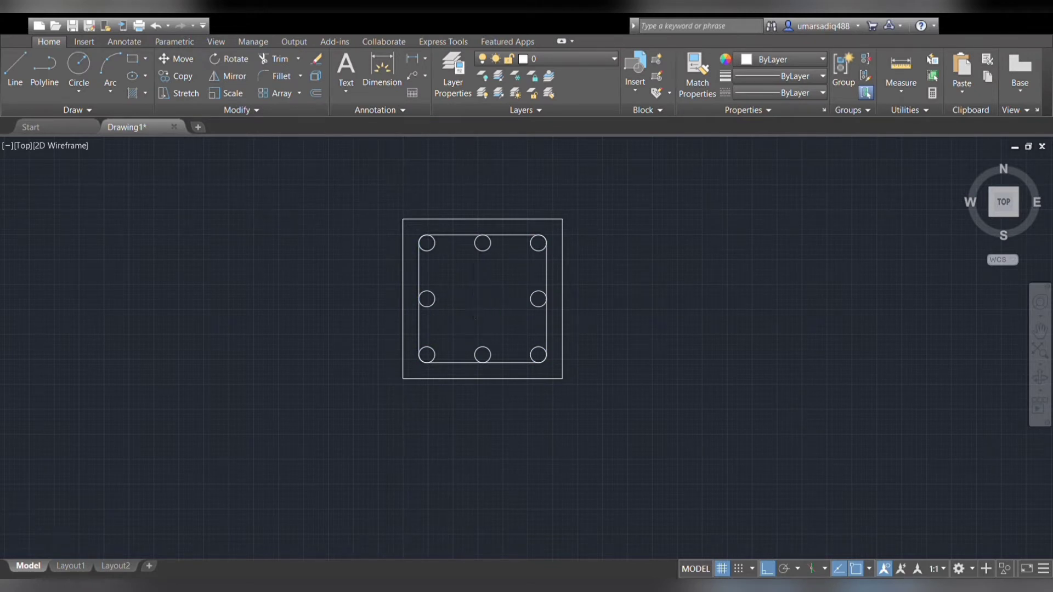
scroll(475, 294, down, 2)
scroll(475, 294, up, 2)
Move the whole column section to the plan's left gridline intersection.
scroll(475, 294, down, 5)
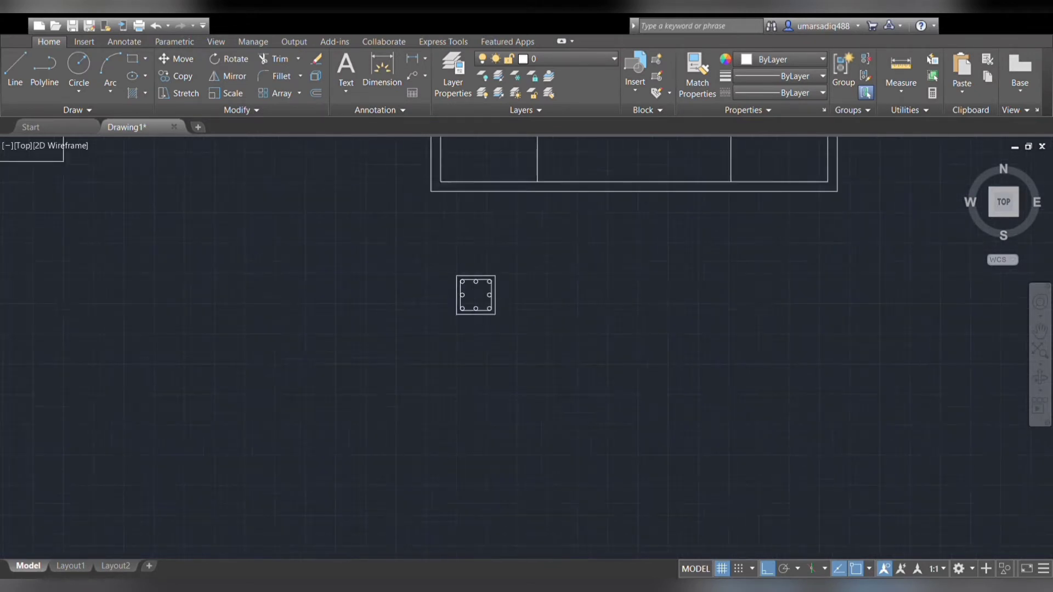
scroll(496, 288, up, 2)
drag(522, 263, 400, 336)
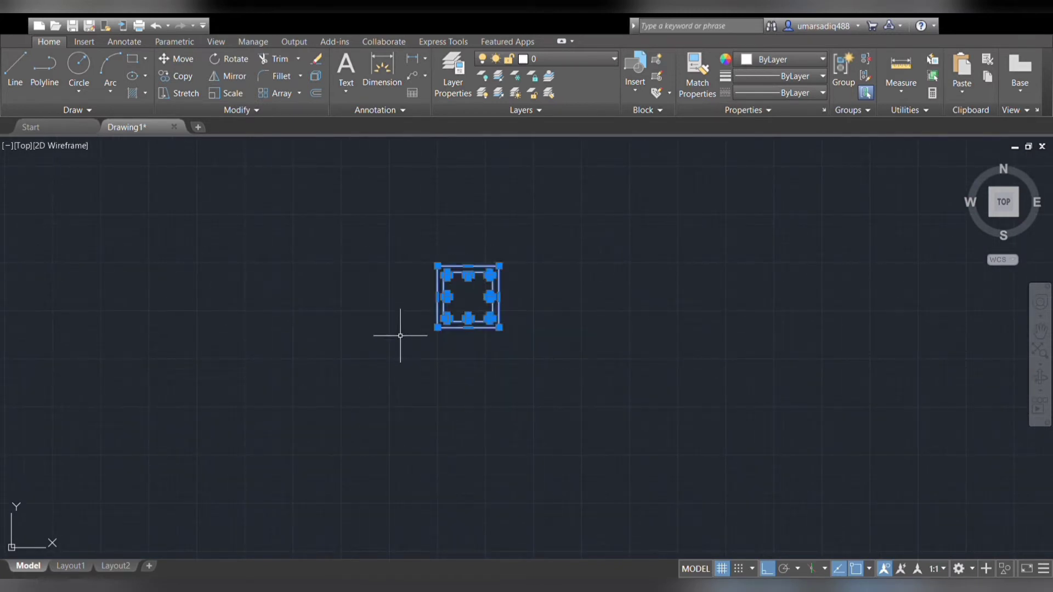
text(m)
key(Return)
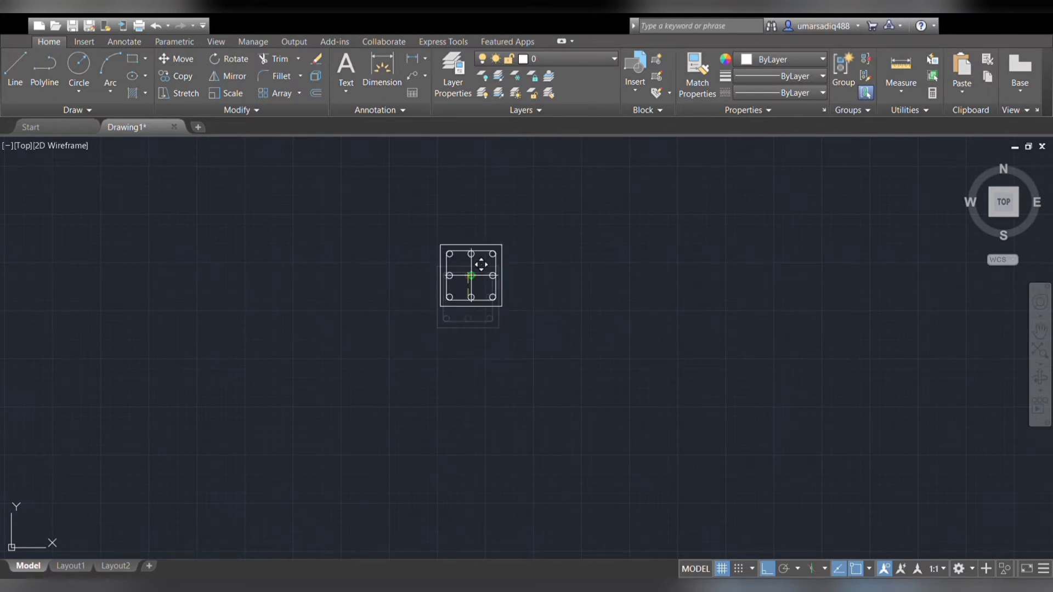
scroll(482, 267, down, 6)
middle_drag(536, 202, 499, 319)
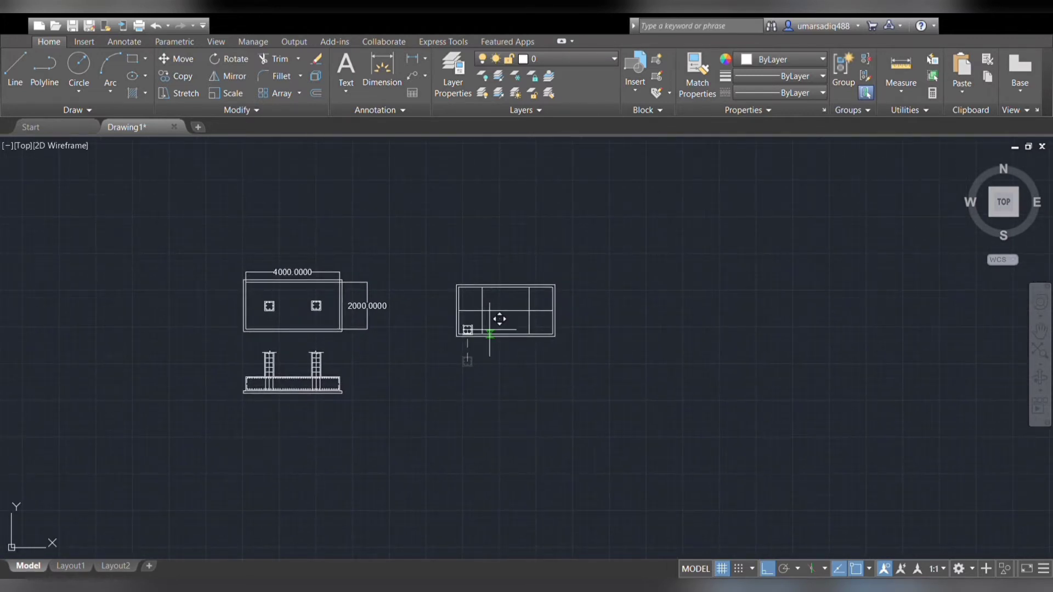
scroll(479, 315, up, 4)
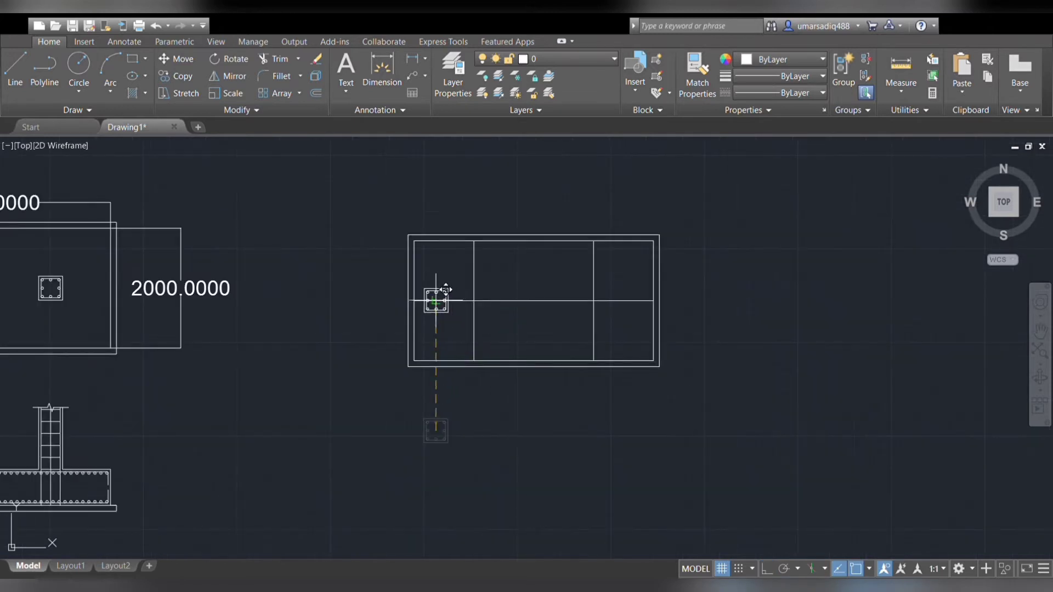
scroll(476, 296, up, 2)
scroll(465, 293, up, 2)
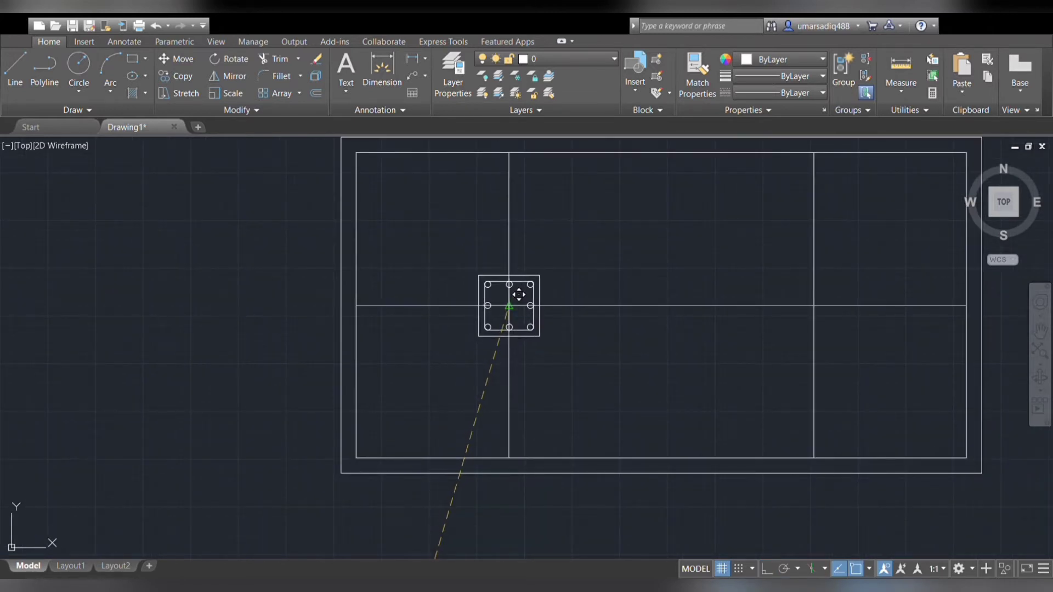
click(519, 295)
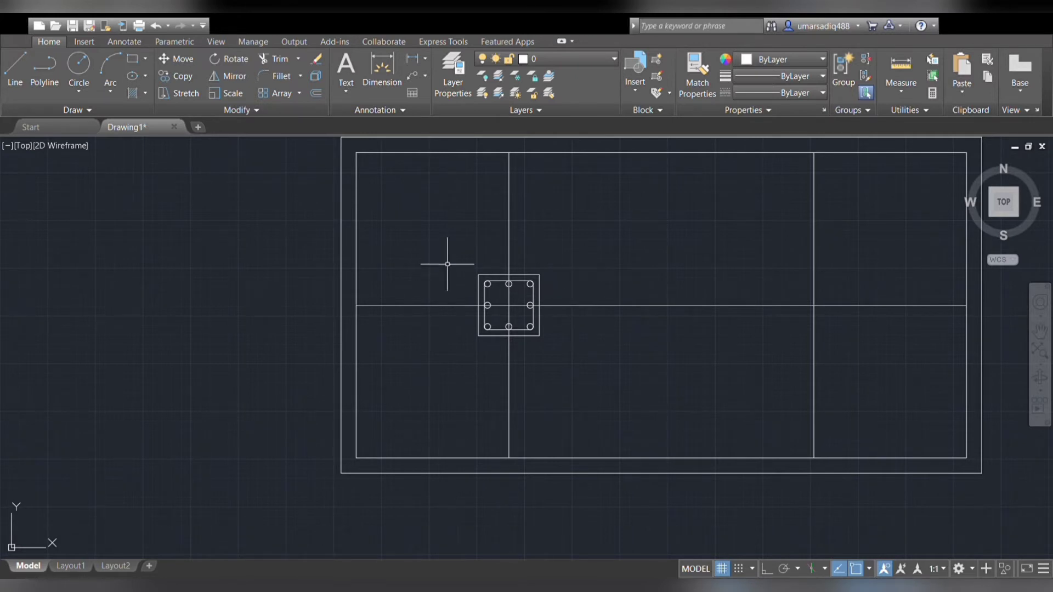
Reposition the column from its centre horizontally with Ortho on toward the right intersection.
click(455, 240)
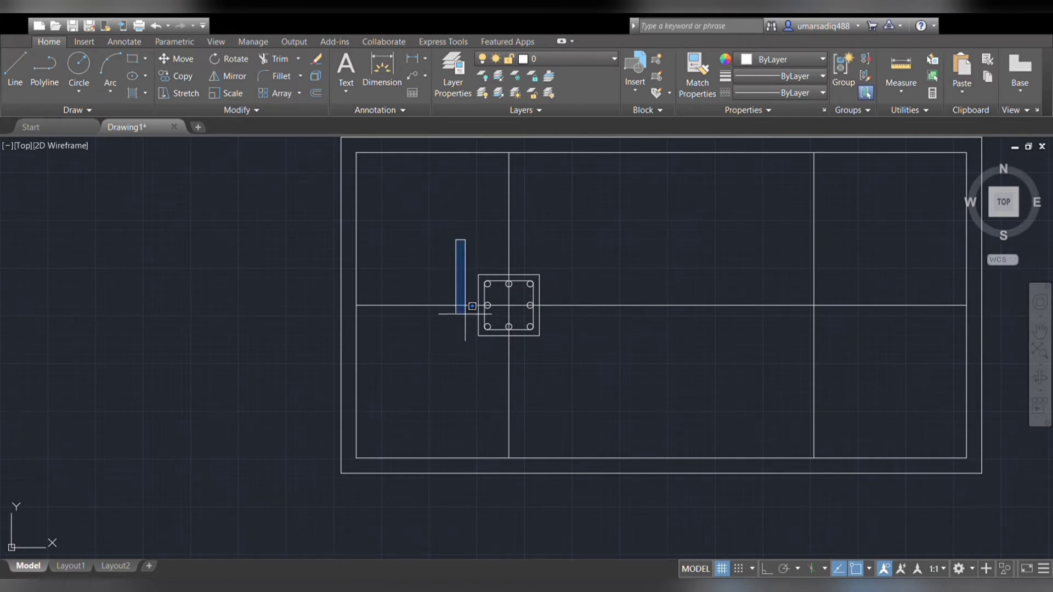
click(571, 378)
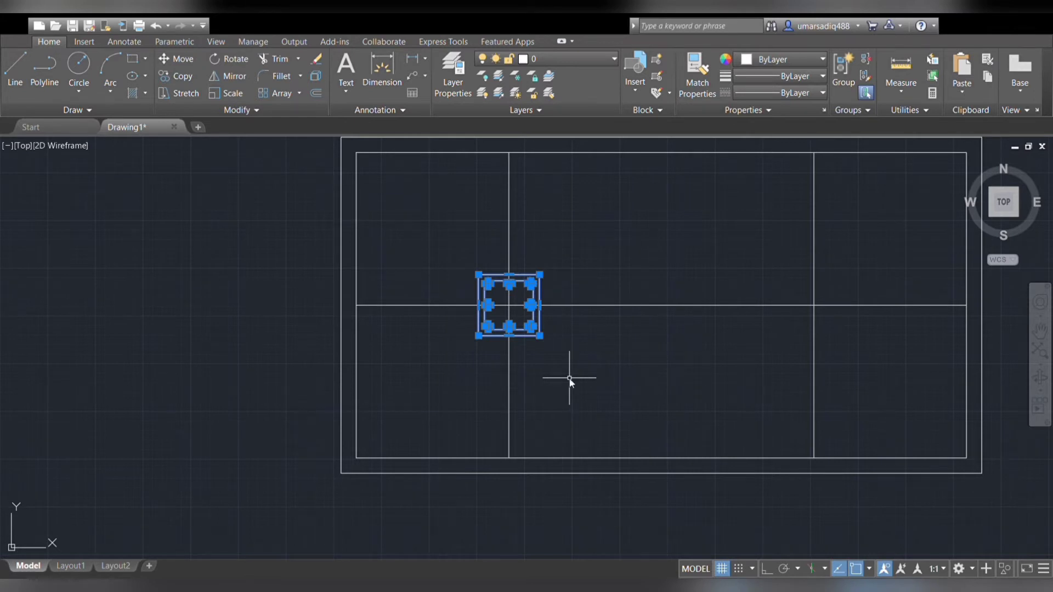
text(m)
key(Return)
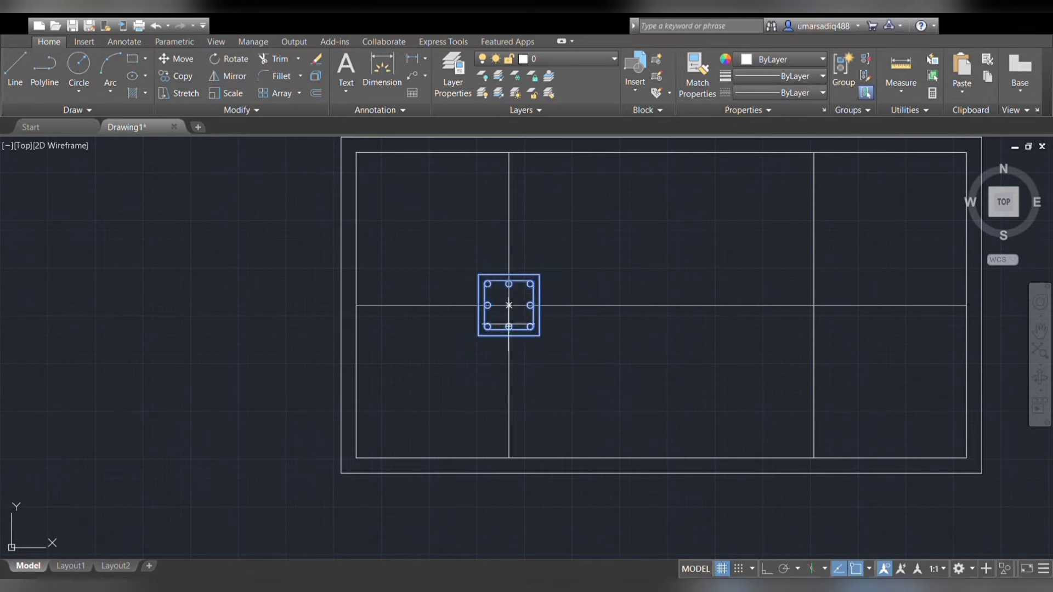
click(516, 300)
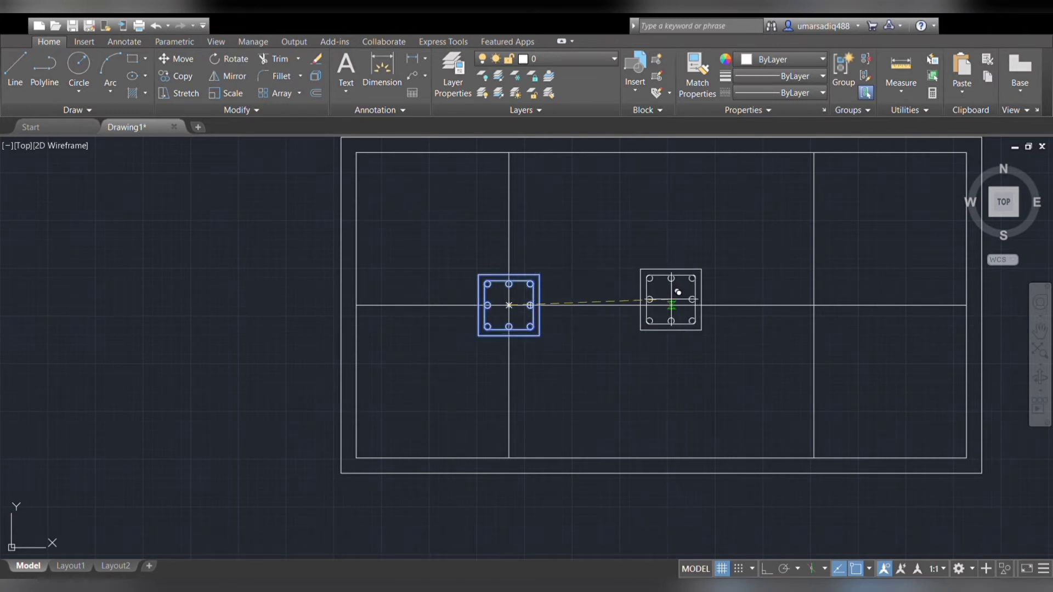
key(F8)
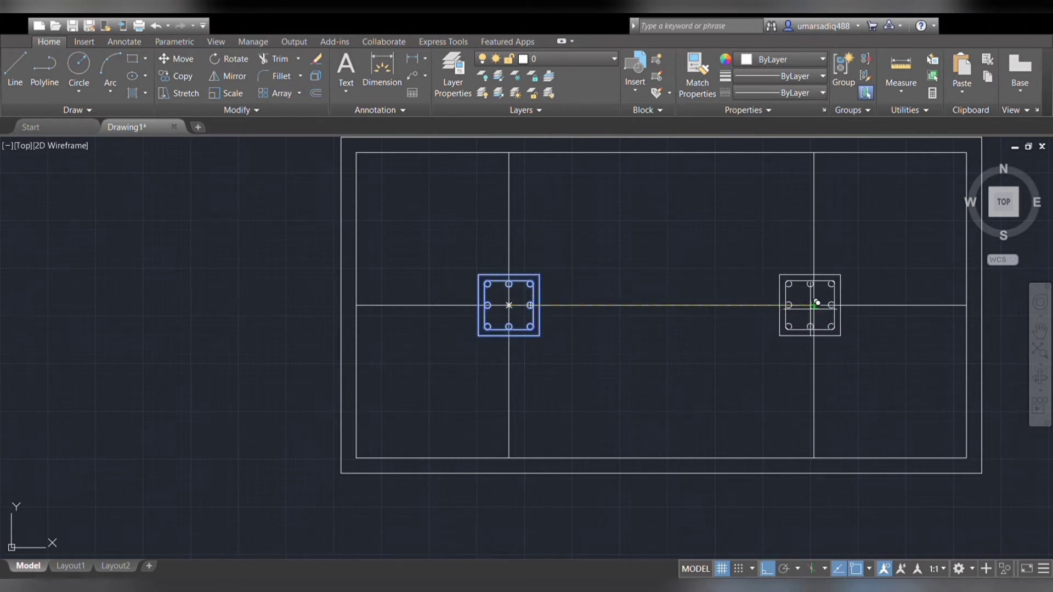
scroll(821, 298, up, 5)
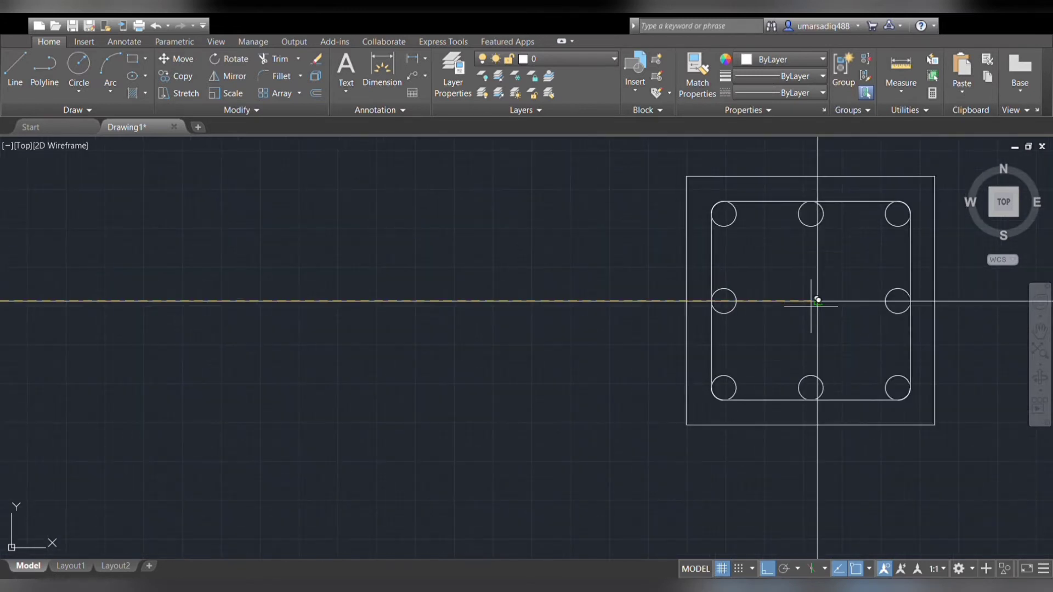
scroll(507, 306, down, 6)
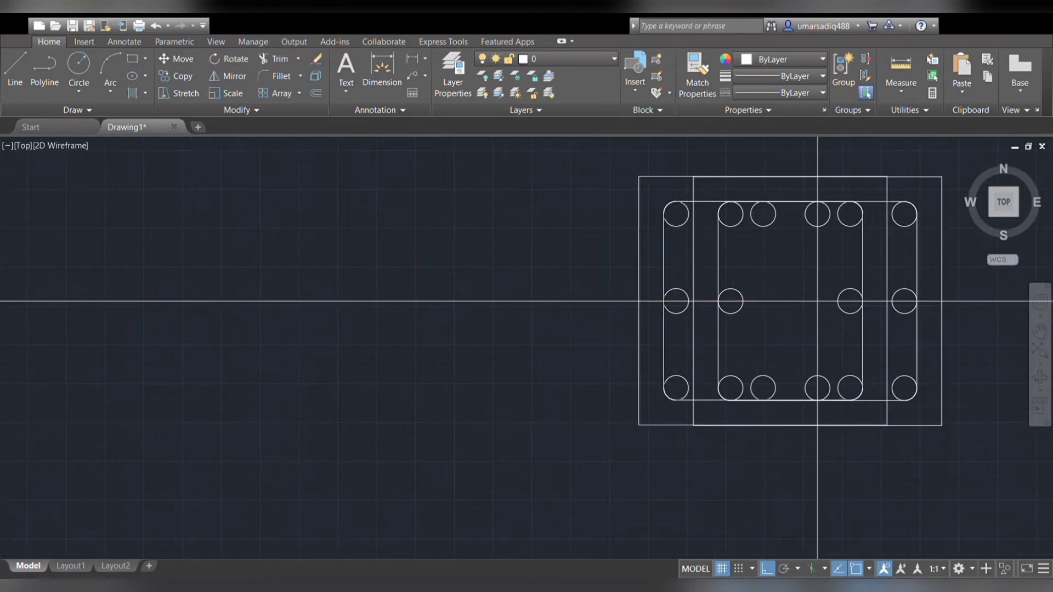
middle_drag(400, 299, 489, 266)
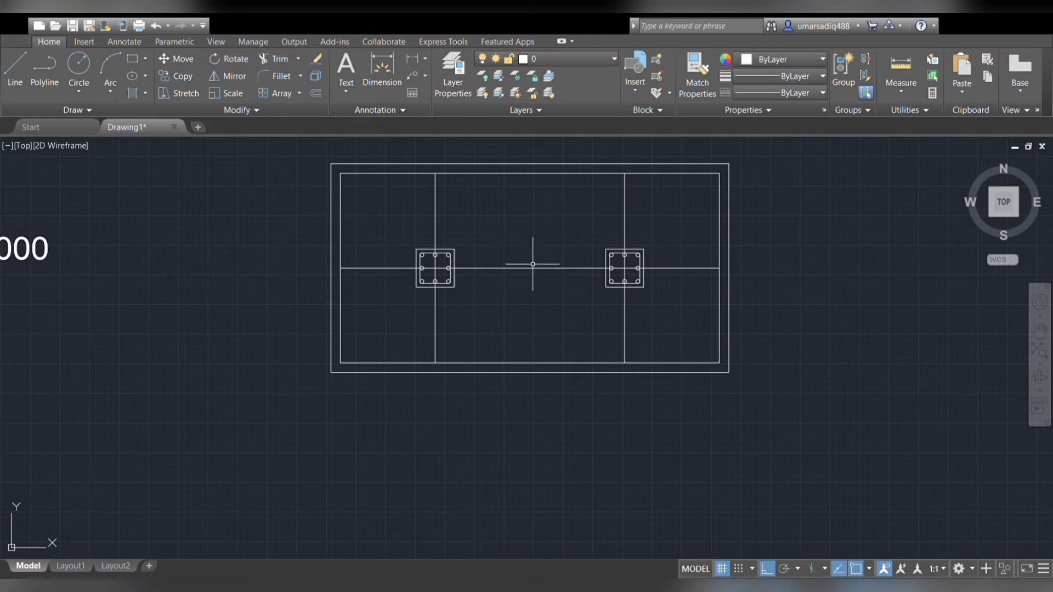
Delete the two vertical grid lines and the horizontal centre line from the footing plan.
click(376, 204)
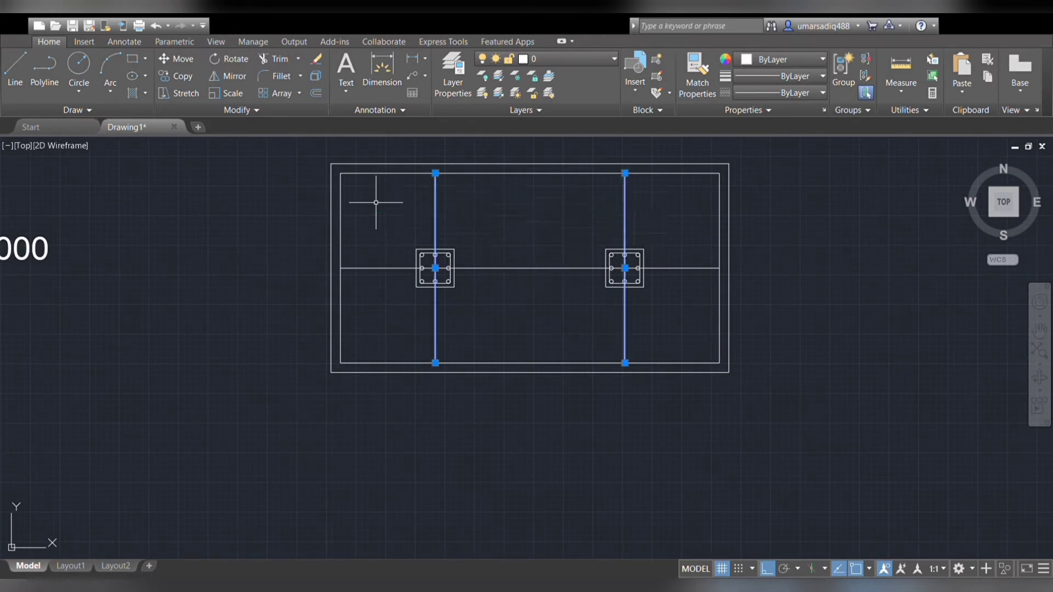
key(Delete)
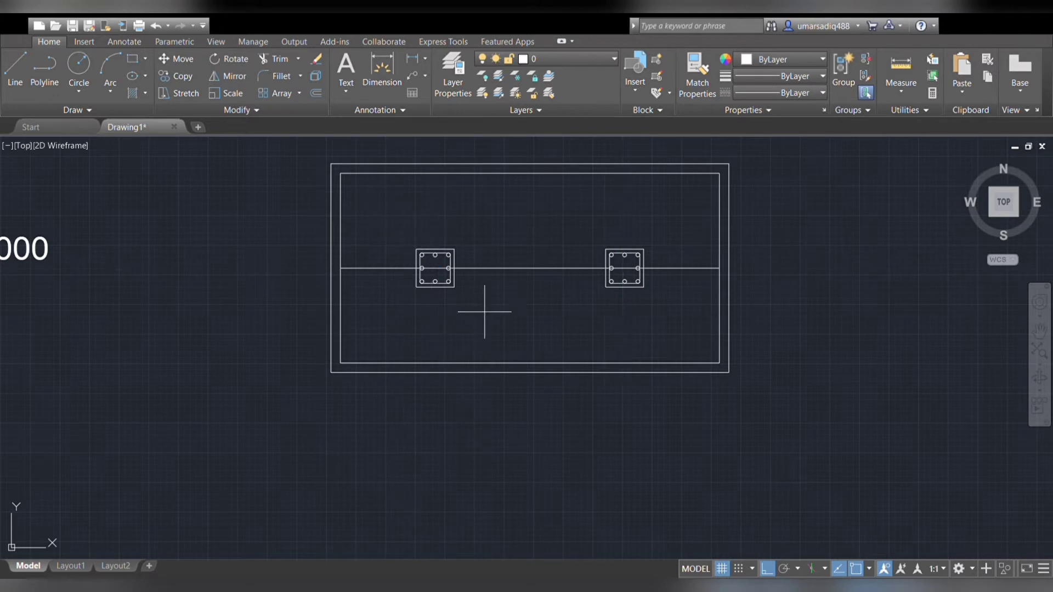
click(482, 262)
key(Delete)
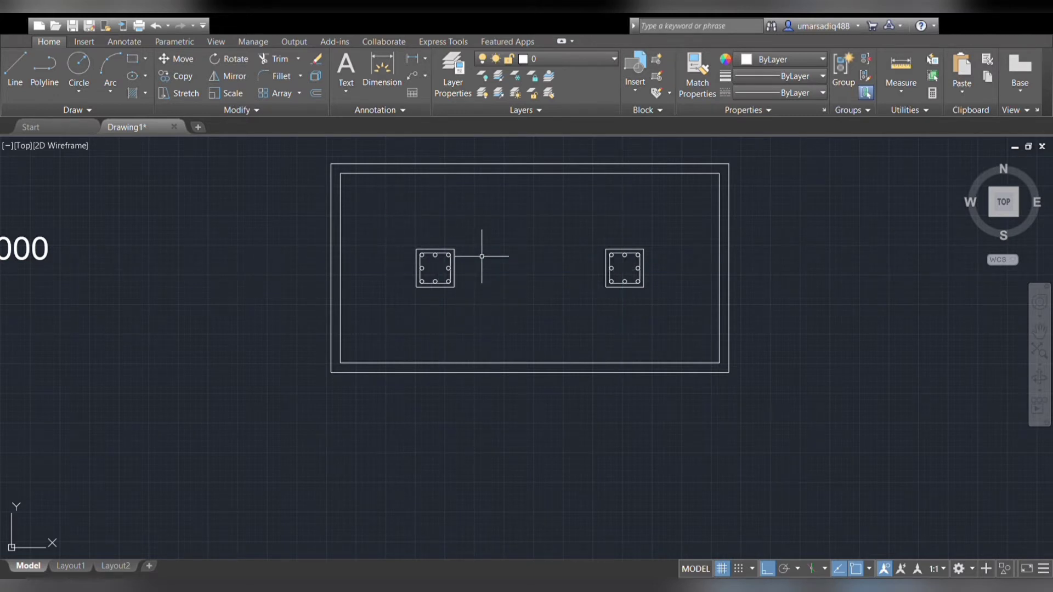
Reframe the view around both drawings and pick the plan's bottom midpoint as a line start.
scroll(482, 256, down, 3)
scroll(482, 255, down, 4)
scroll(482, 254, up, 4)
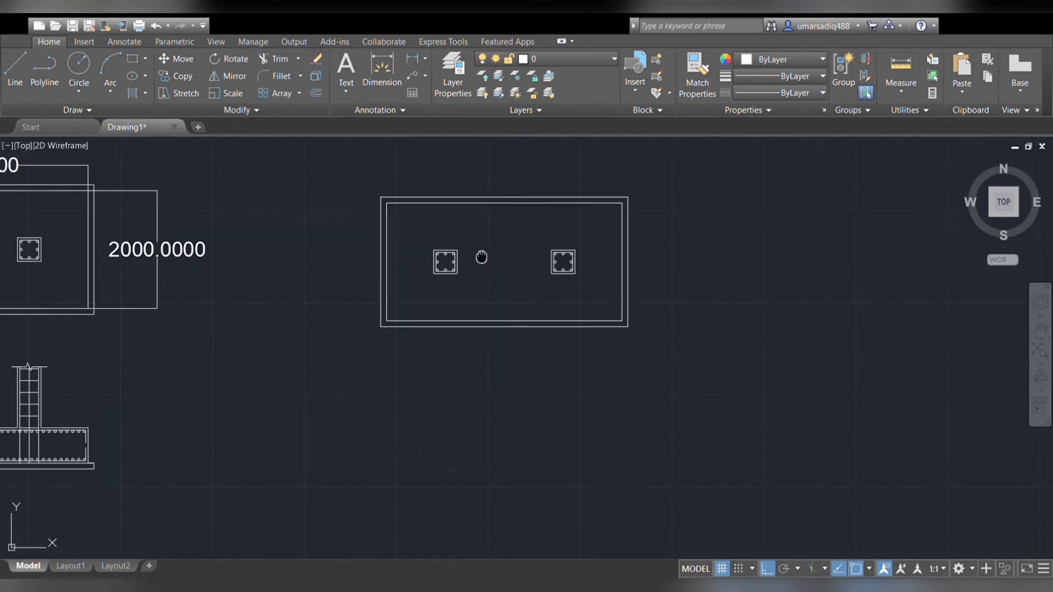
scroll(549, 235, down, 4)
scroll(439, 247, up, 2)
scroll(423, 235, up, 2)
scroll(558, 295, down, 2)
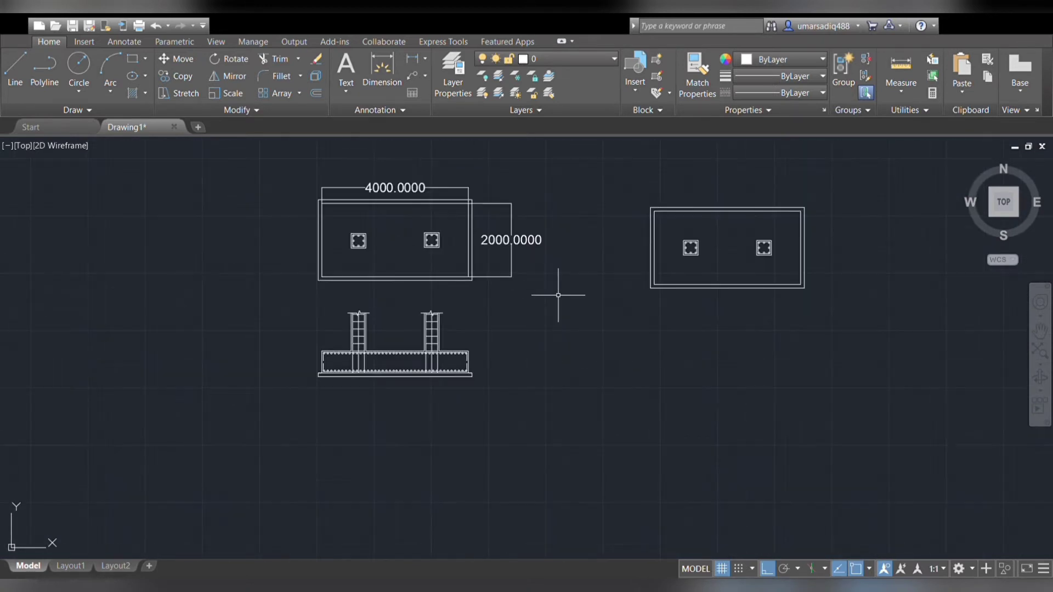
middle_drag(554, 296, 502, 295)
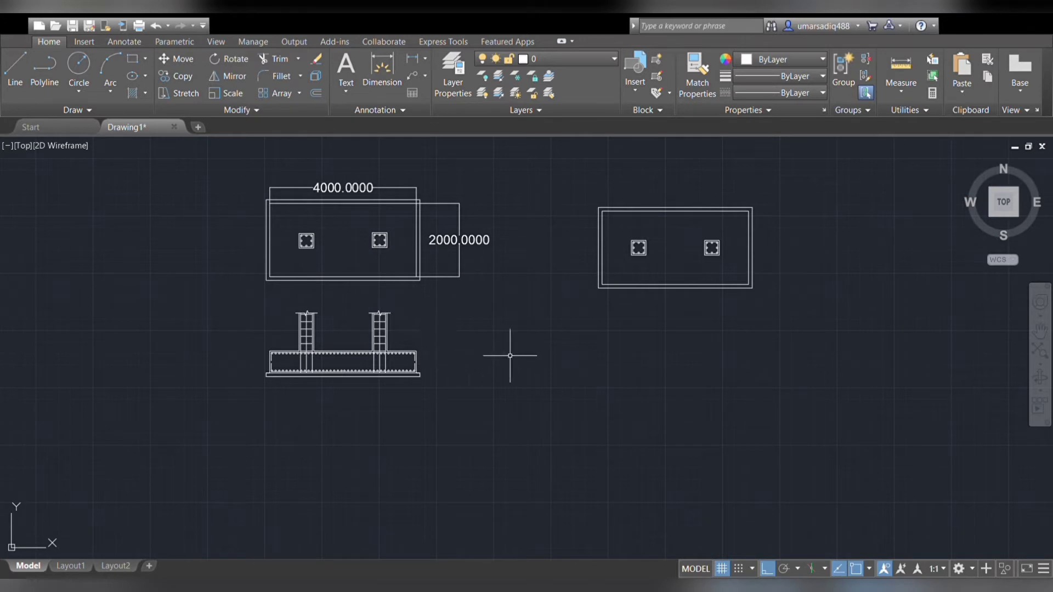
scroll(688, 355, up, 2)
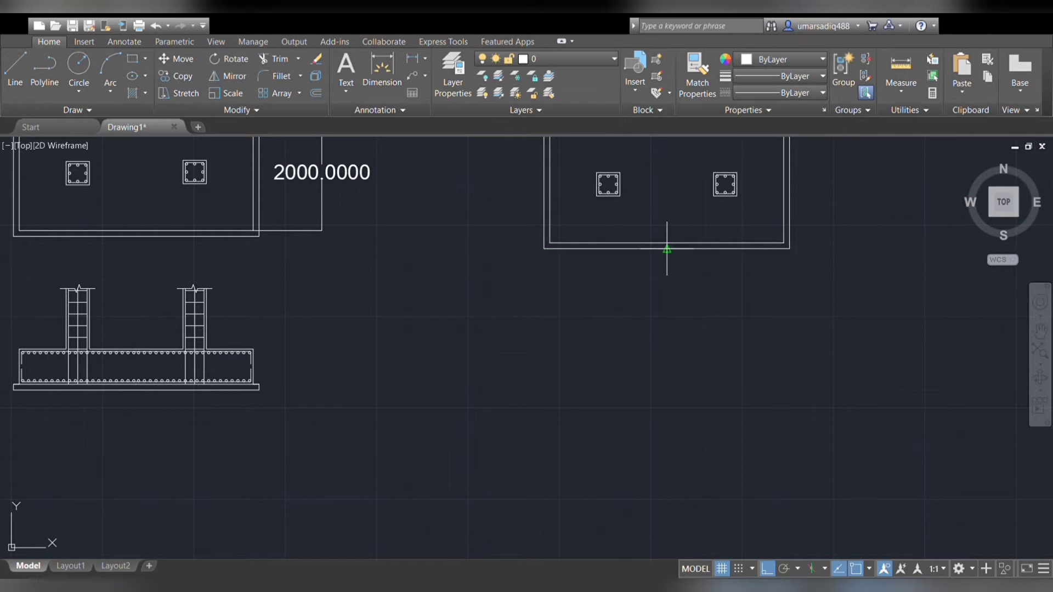
click(667, 249)
scroll(669, 400, down, 2)
Extend the vertical line down below the plan, turn Ortho off, and begin a rectangle.
middle_drag(670, 400, 647, 346)
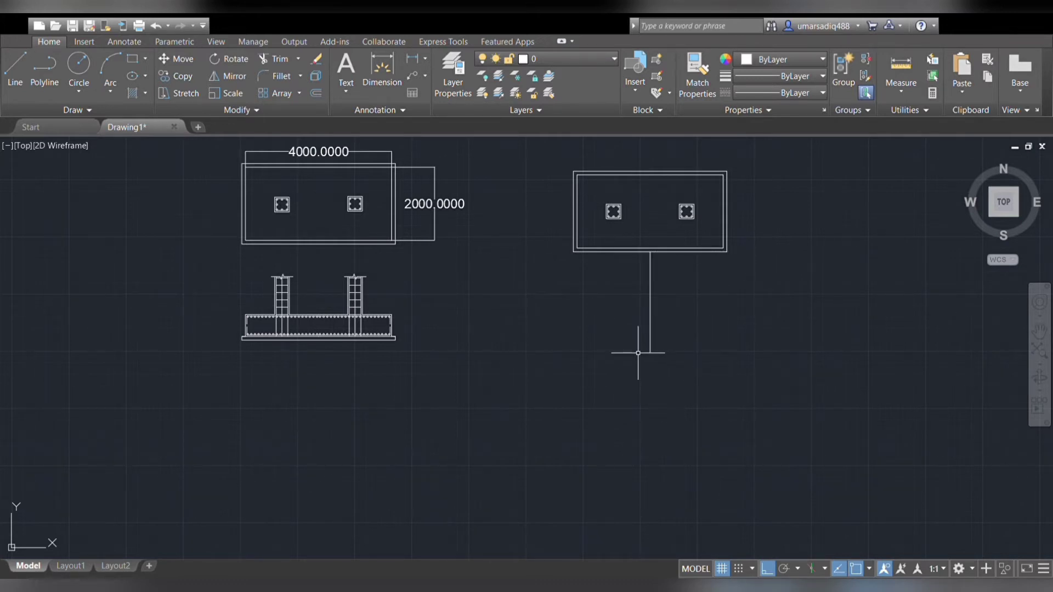
scroll(636, 354, up, 2)
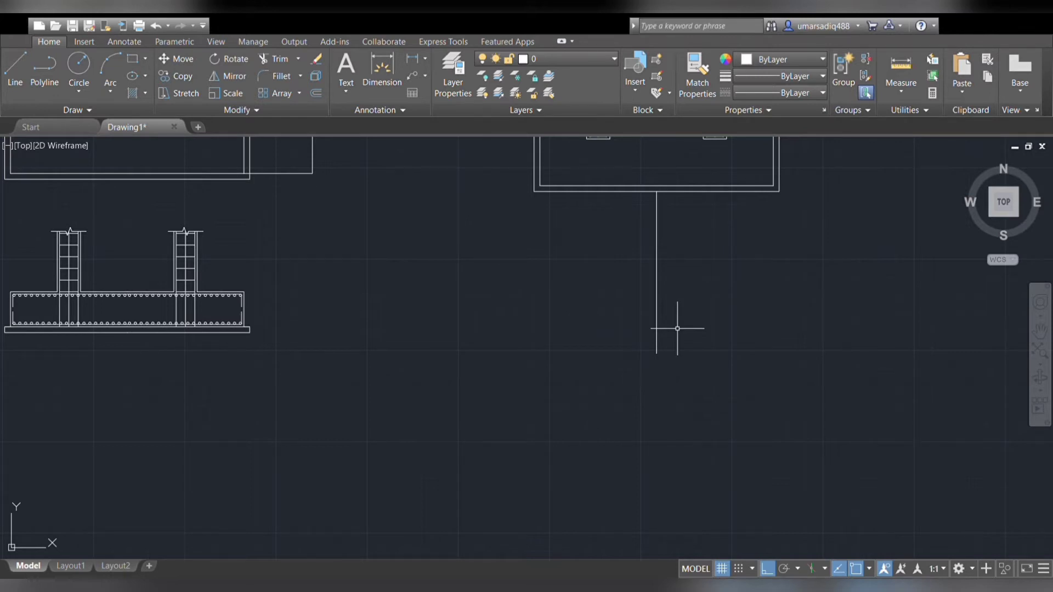
key(F8)
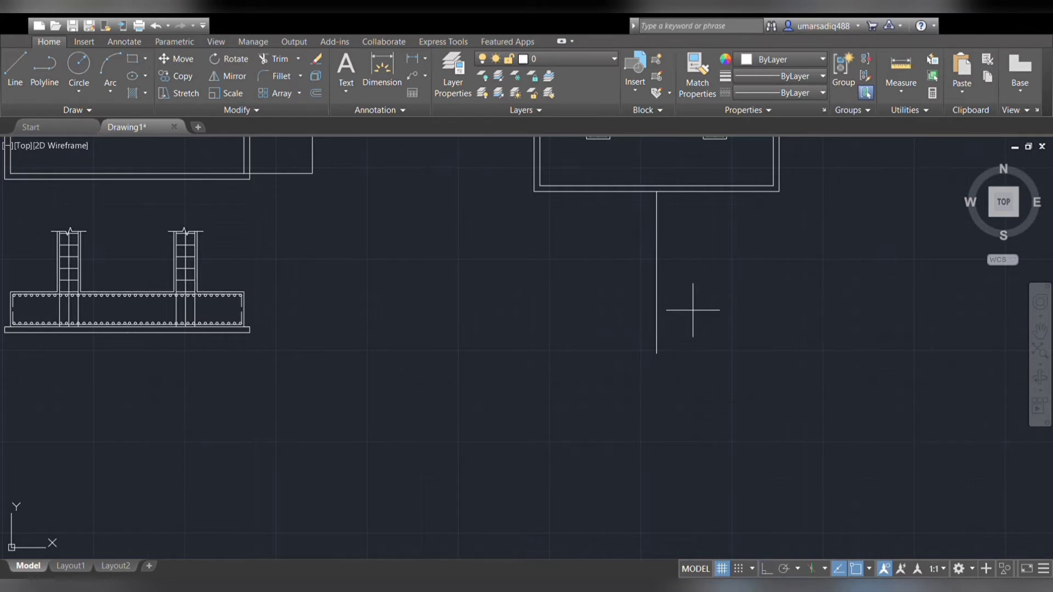
click(692, 309)
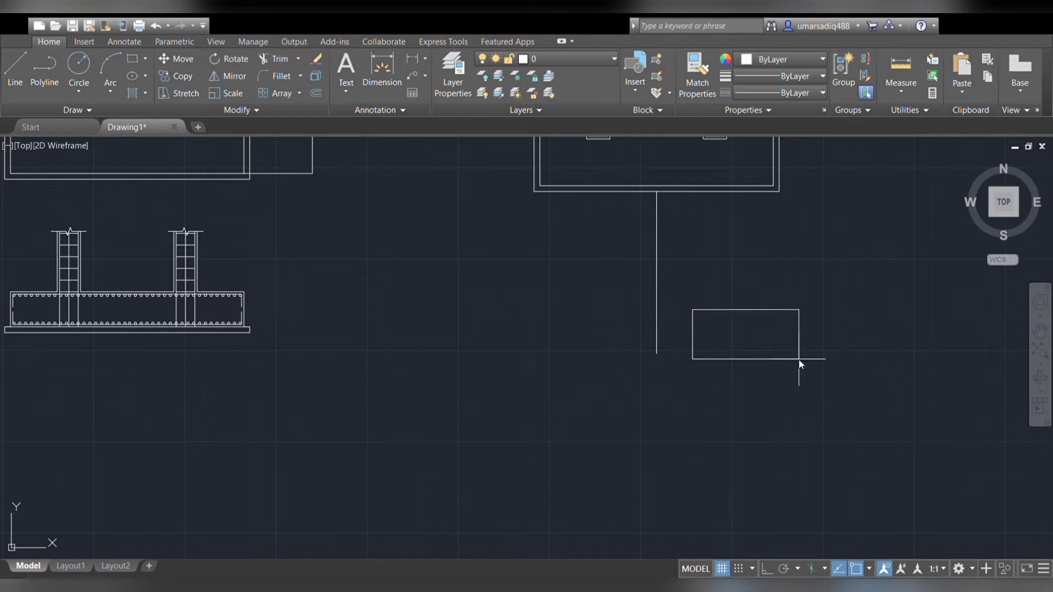
Draw the long thin slab rectangle and move it by its midpoint to the vertical line.
key(Escape)
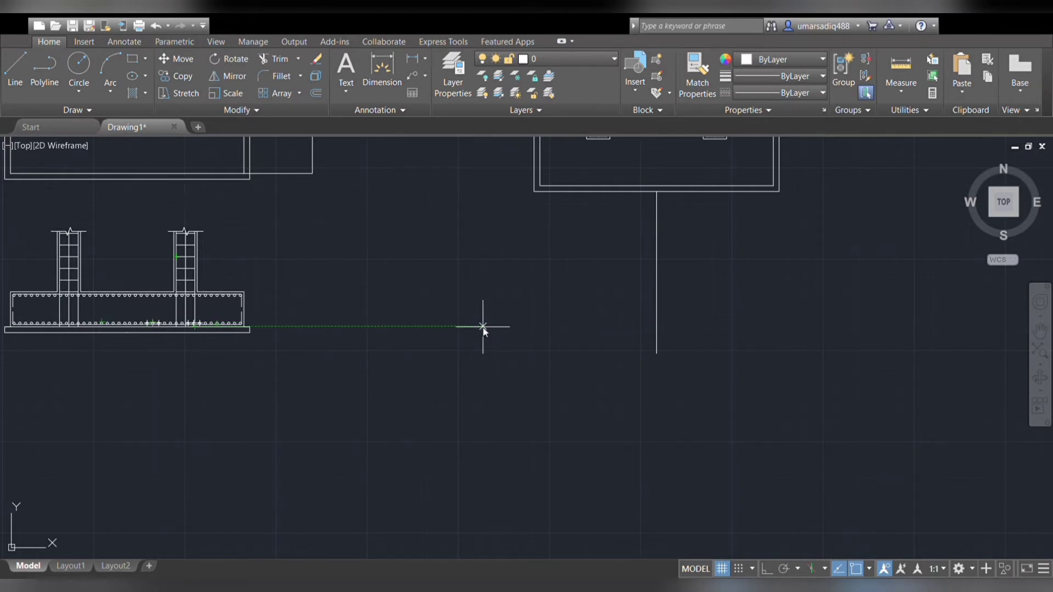
click(482, 327)
key(Return)
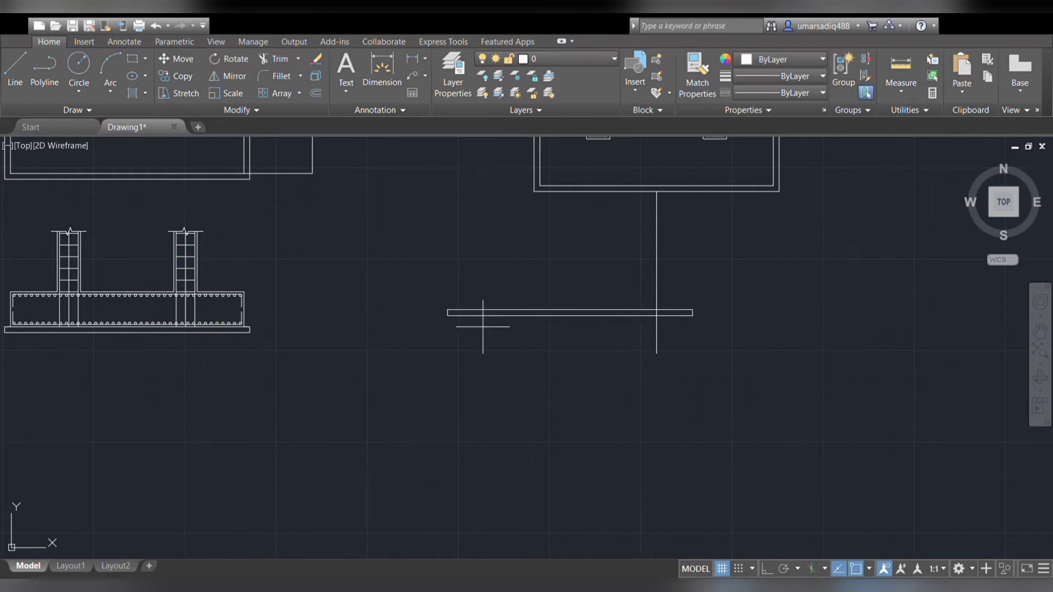
click(497, 313)
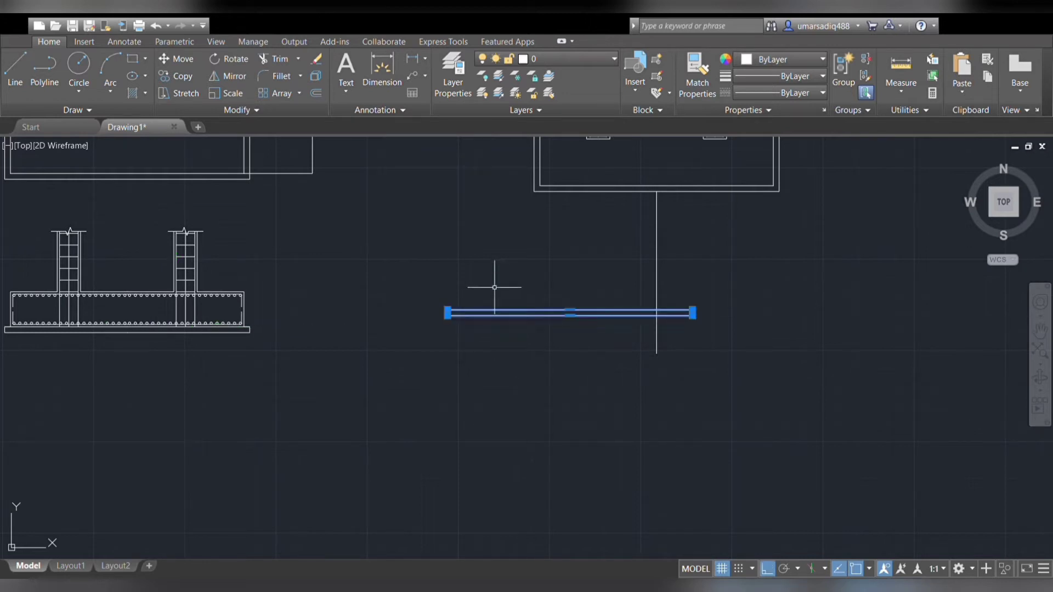
key(m)
key(space)
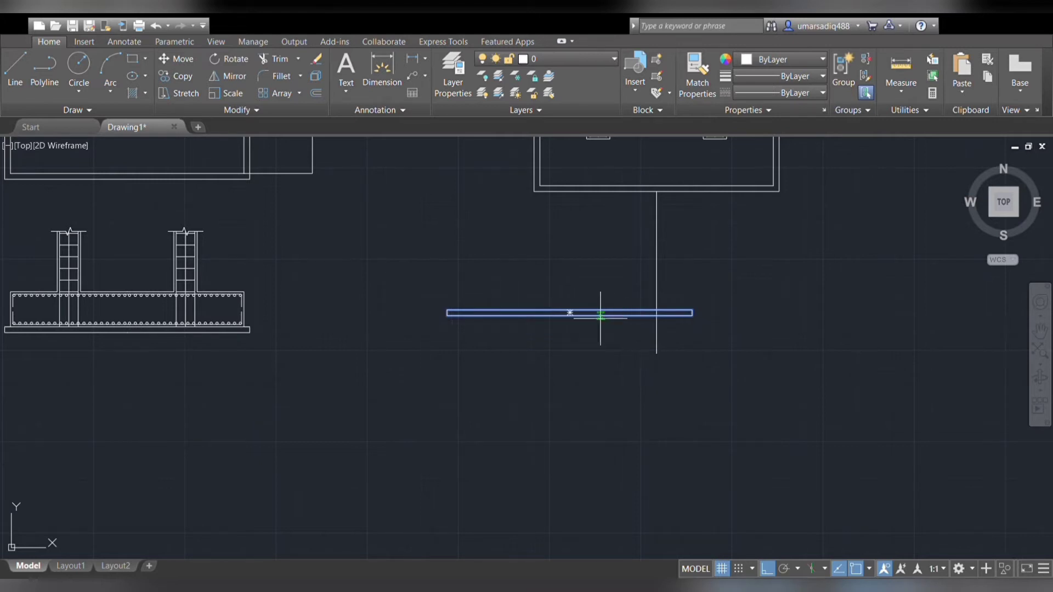
click(575, 308)
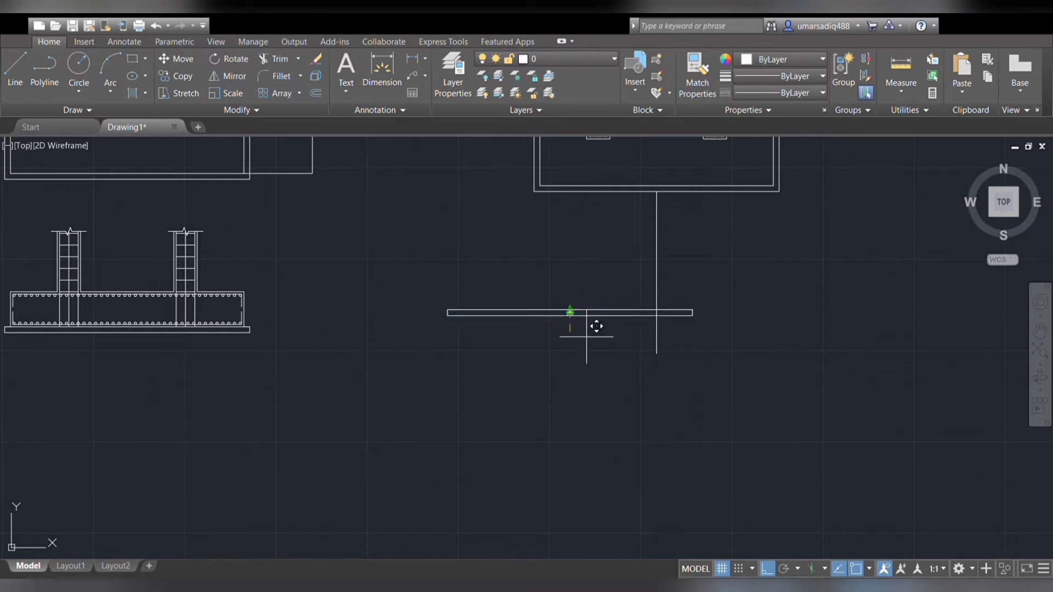
key(F8)
scroll(655, 351, up, 2)
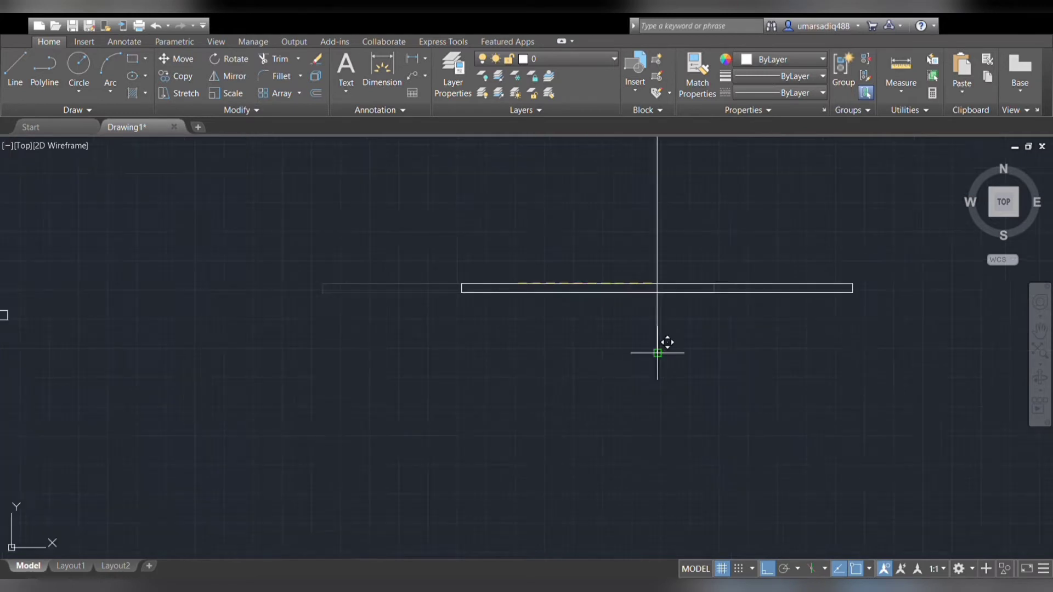
scroll(656, 343, up, 4)
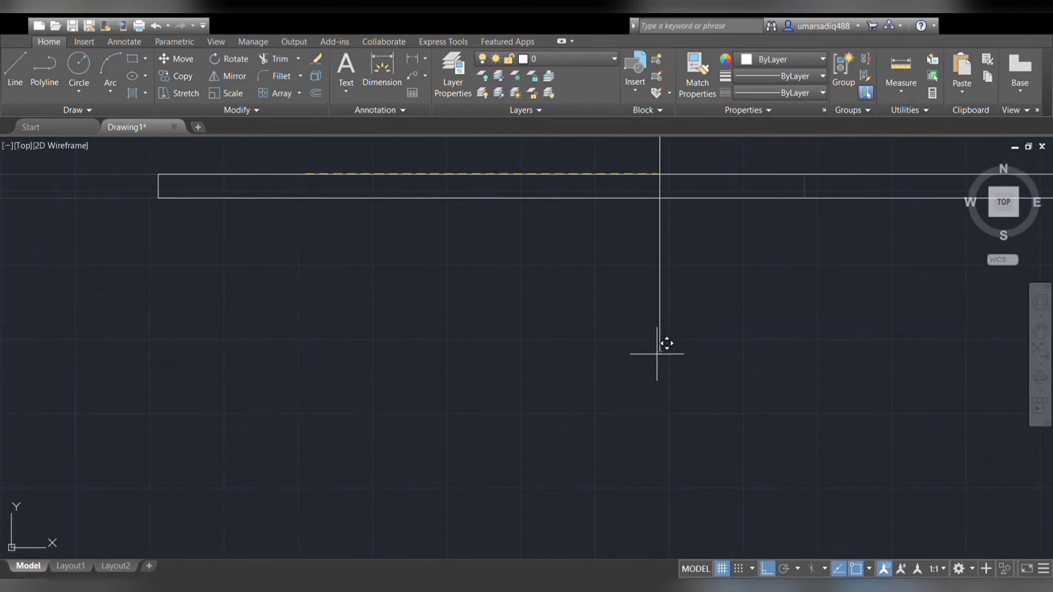
key(F8)
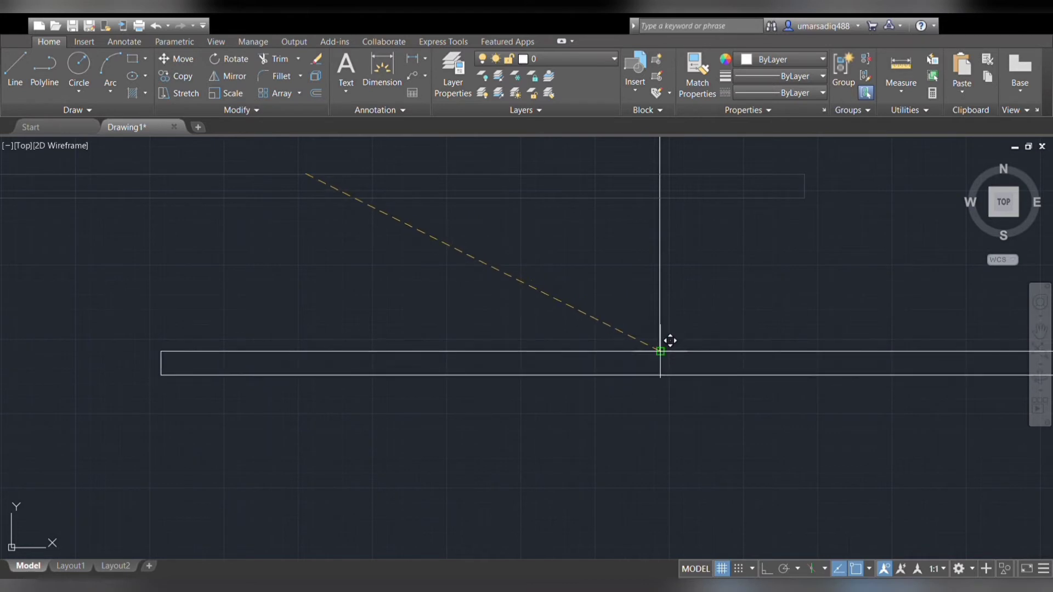
click(670, 341)
Move the slab again so it sits centred on the line's bottom endpoint.
click(719, 390)
click(709, 329)
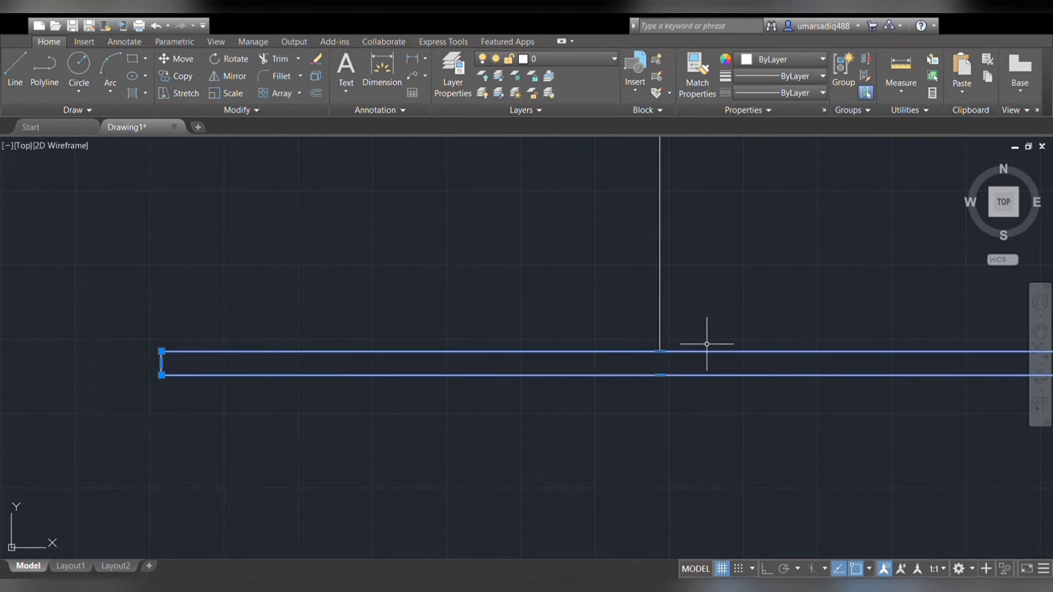
key(m)
key(space)
click(661, 375)
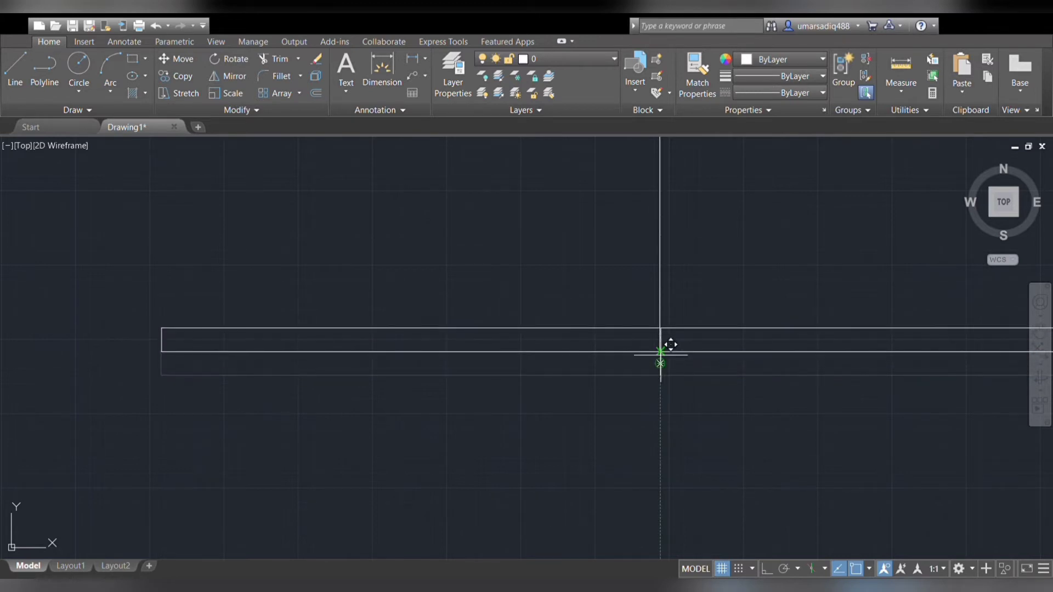
scroll(670, 334, up, 5)
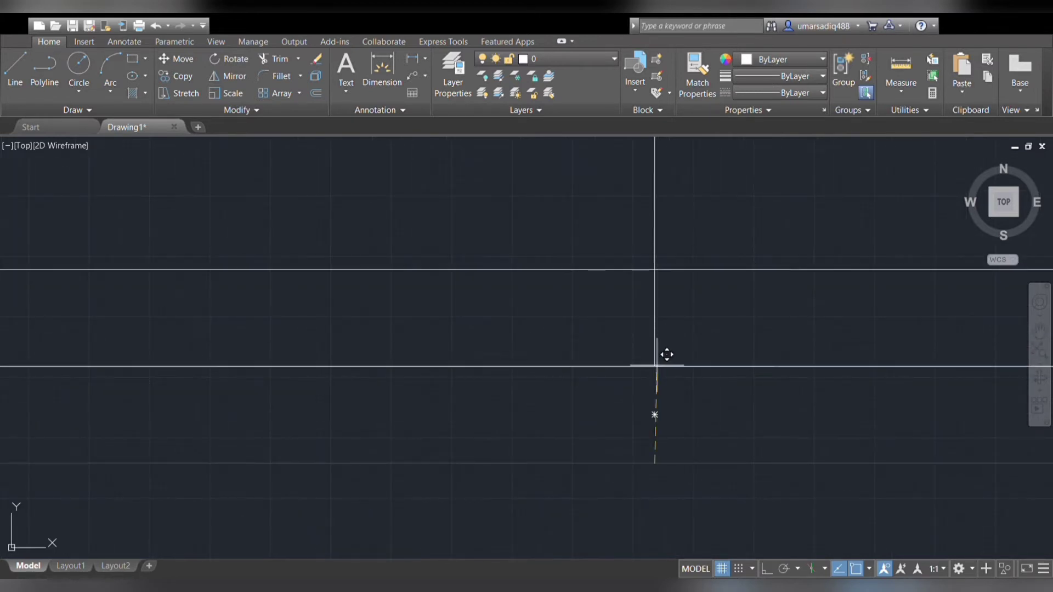
scroll(666, 359, up, 2)
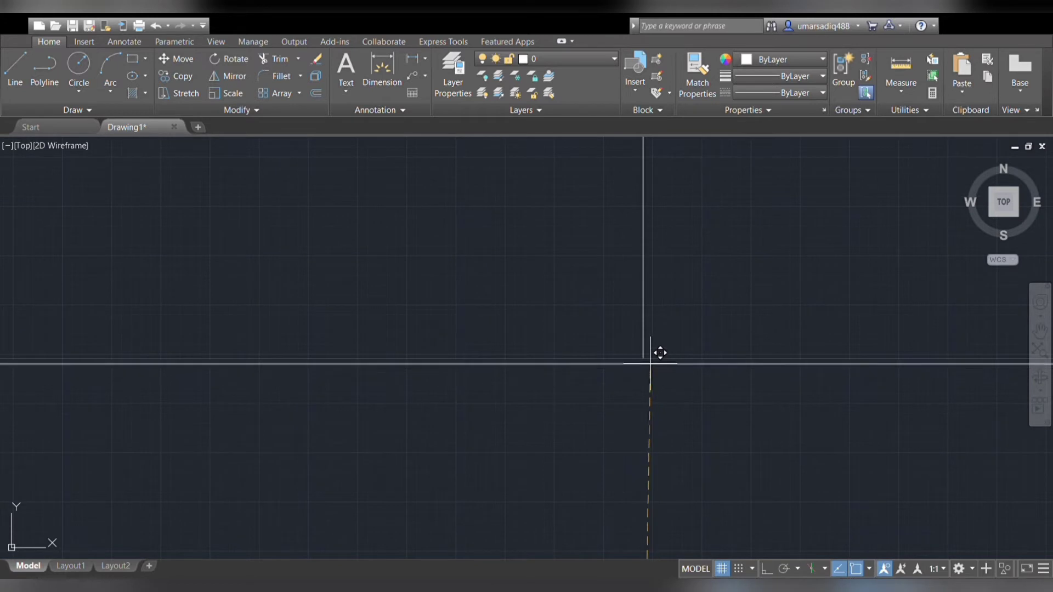
click(645, 358)
scroll(644, 359, down, 3)
scroll(643, 354, down, 3)
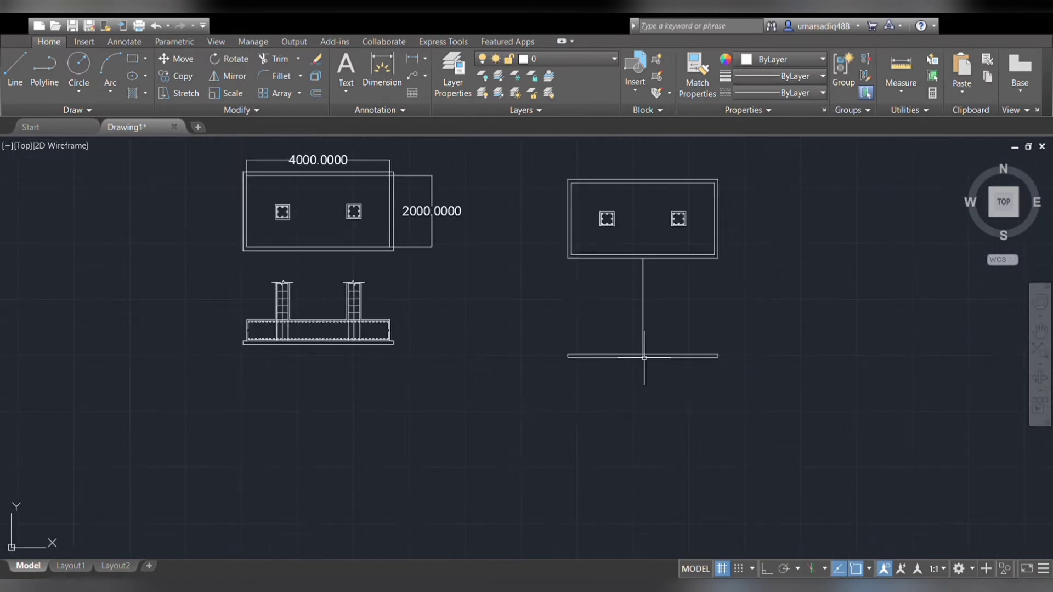
scroll(645, 353, up, 2)
scroll(648, 347, down, 3)
Trim away the slab's right half beyond the vertical line with a crossing selection.
click(680, 330)
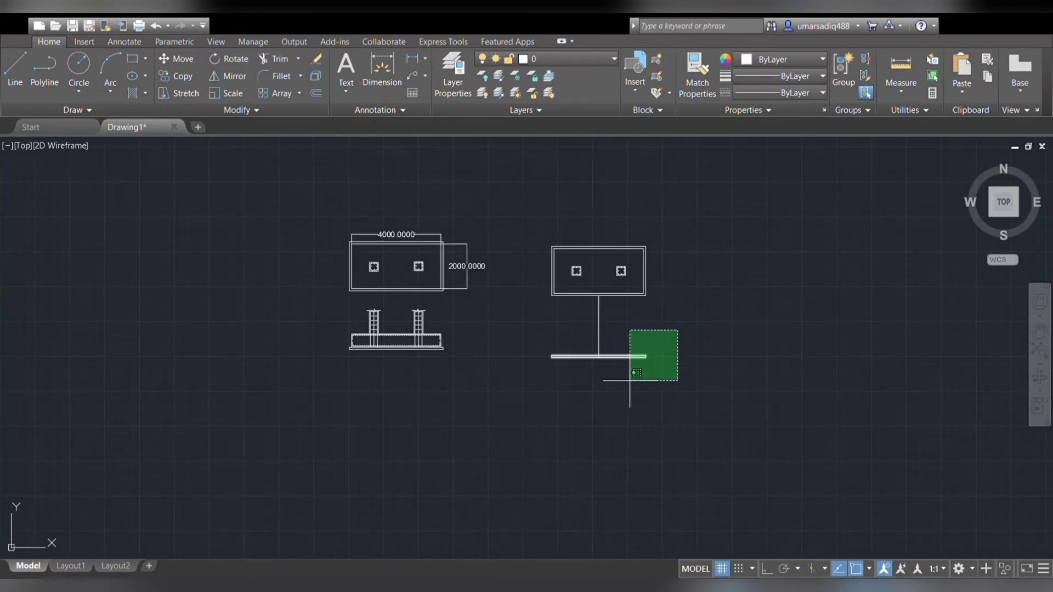
scroll(623, 380, up, 5)
click(602, 360)
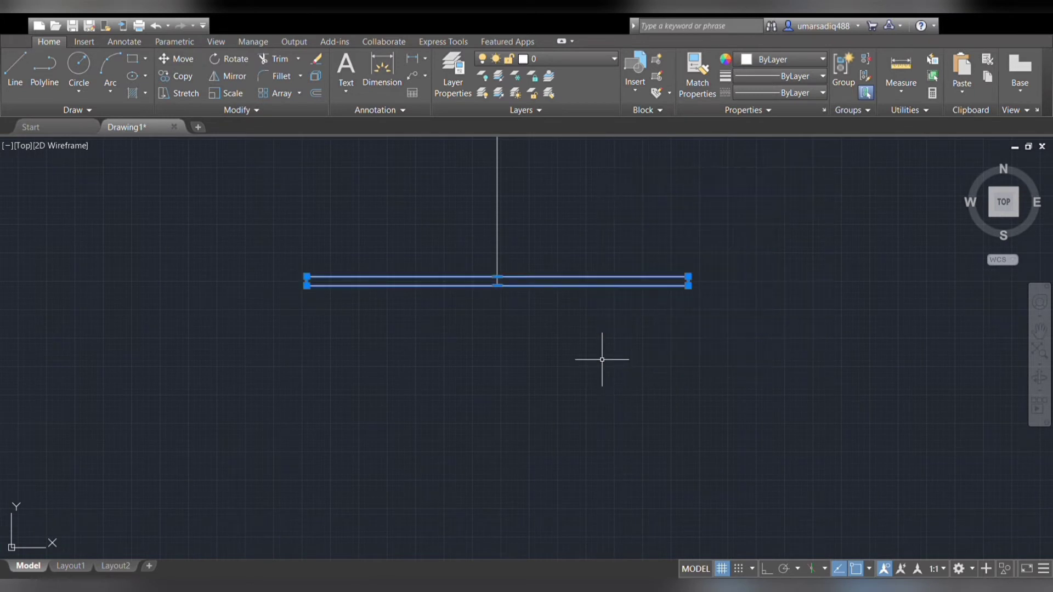
key(Escape)
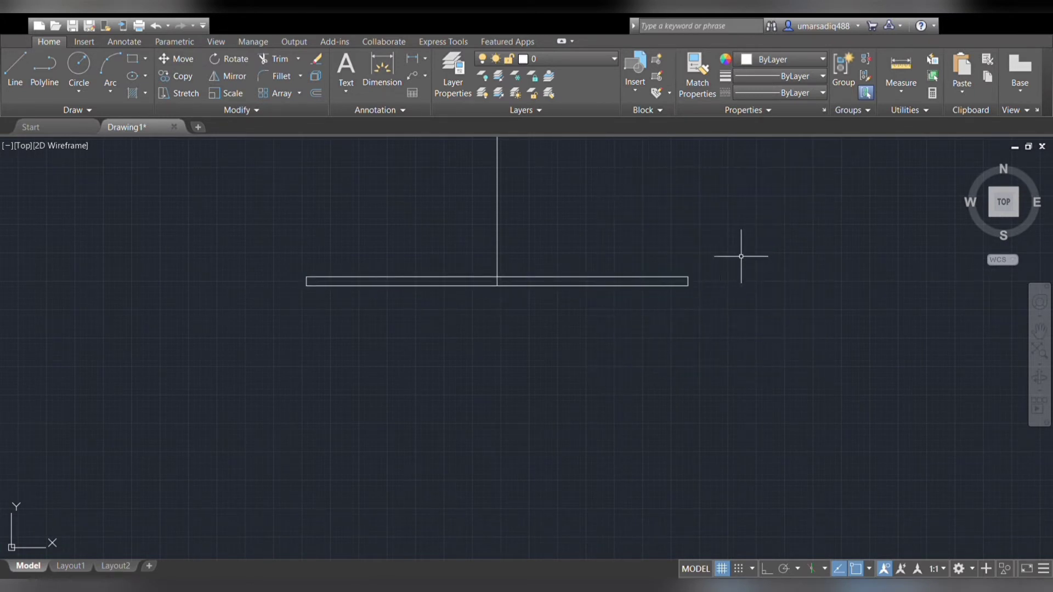
click(745, 232)
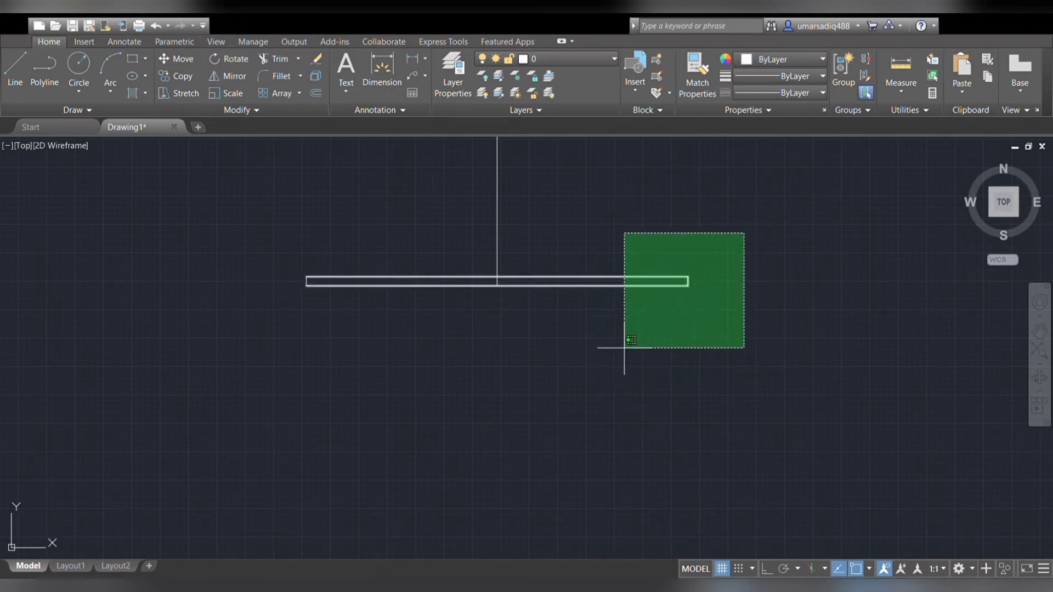
click(624, 348)
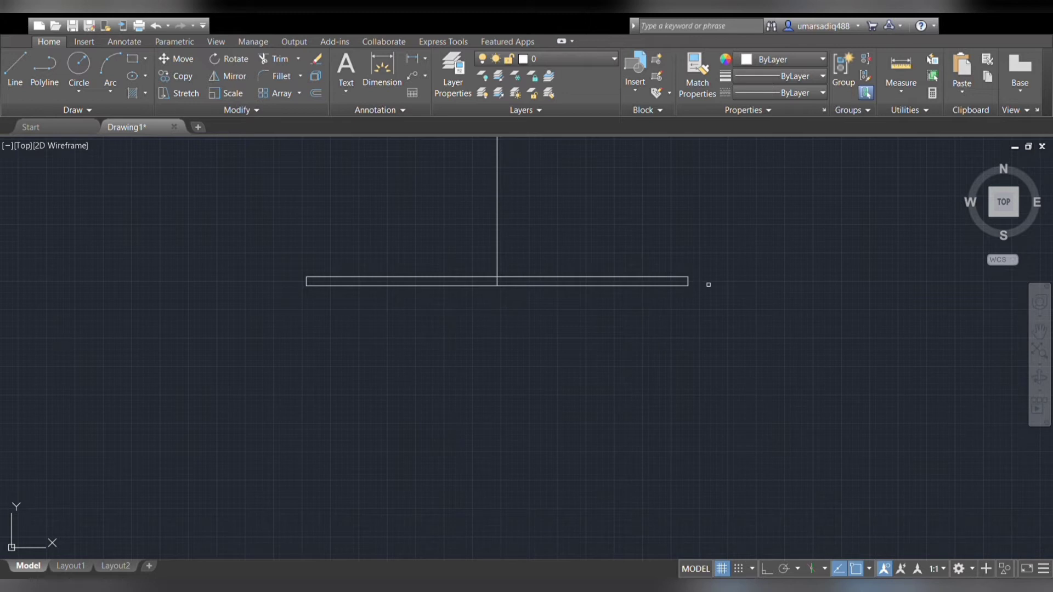
drag(743, 243, 640, 319)
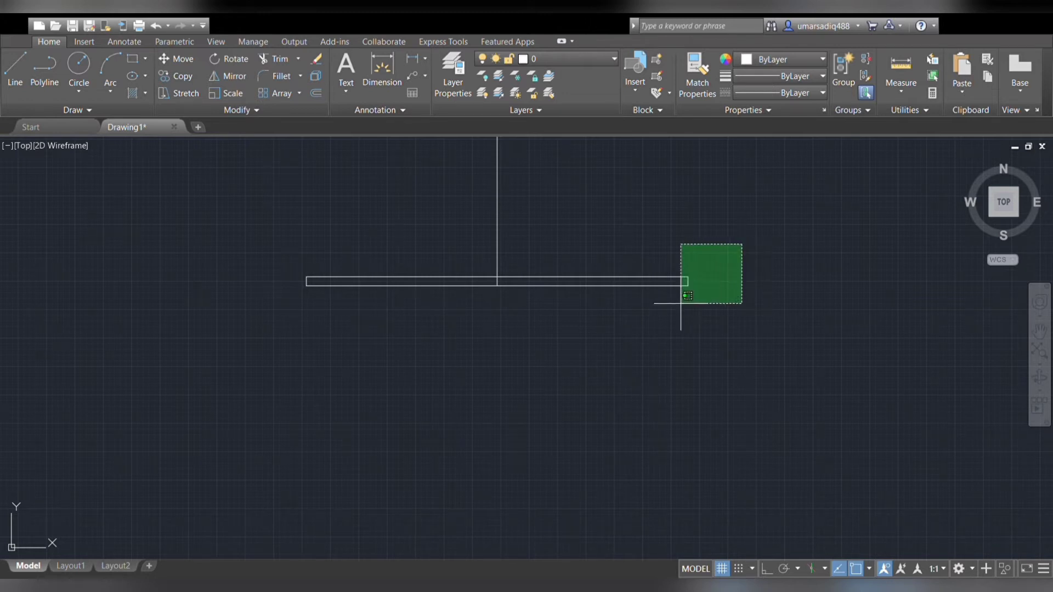
key(Escape)
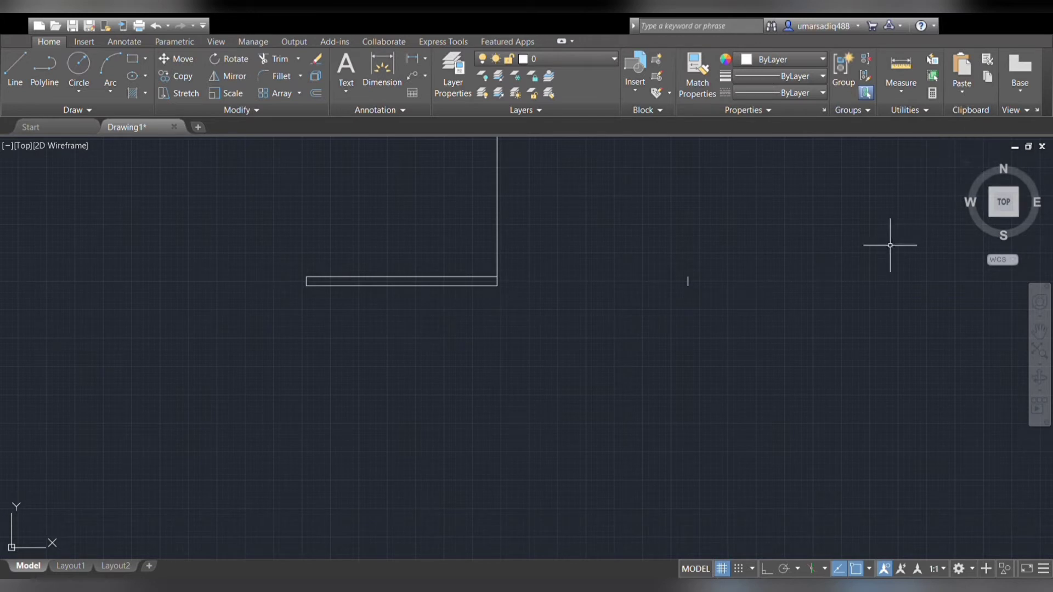
Select the short leftover line stub and pan to show more of the drawing.
click(688, 281)
scroll(404, 343, up, 2)
scroll(312, 344, down, 2)
scroll(313, 343, down, 2)
middle_drag(313, 343, 447, 365)
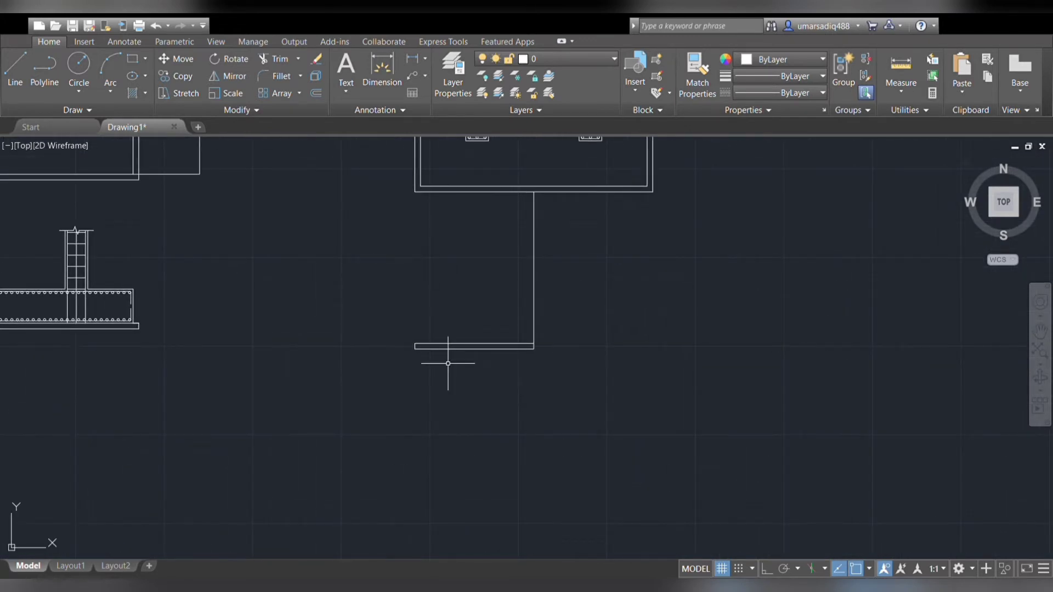
Frame both drawings and rotate the line upright with Ortho on.
scroll(442, 348, down, 2)
mouse_move(442, 287)
middle_down()
mouse_move(474, 359)
mouse_move(486, 356)
middle_up()
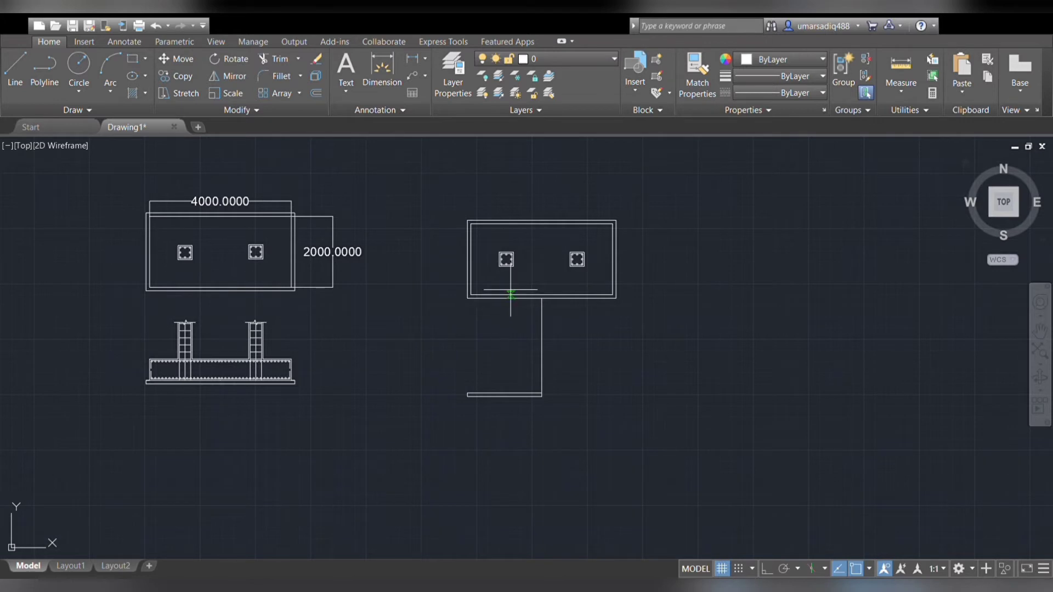
scroll(513, 275, up, 2)
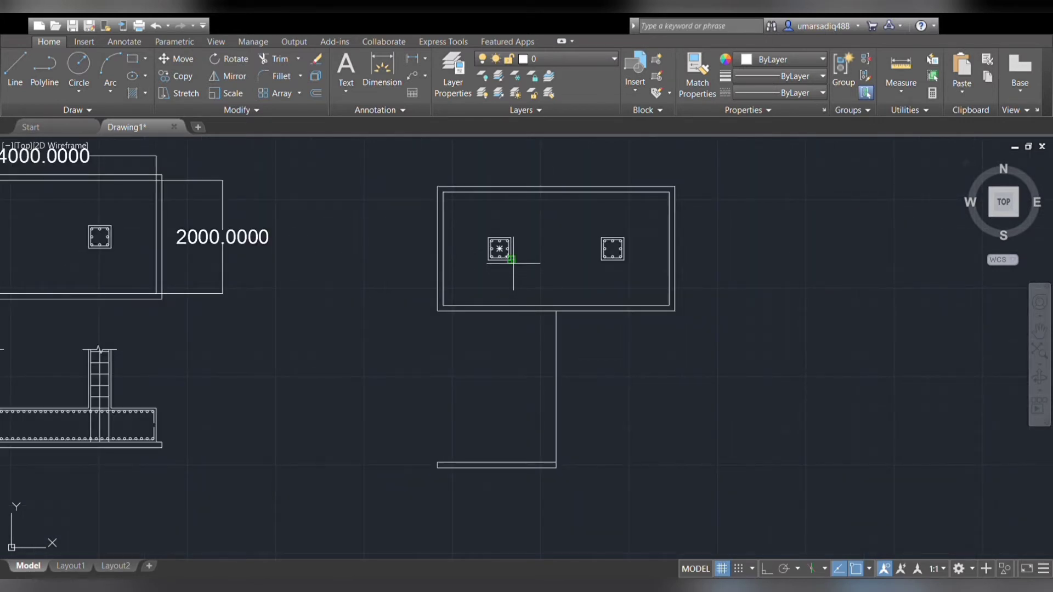
scroll(513, 263, up, 2)
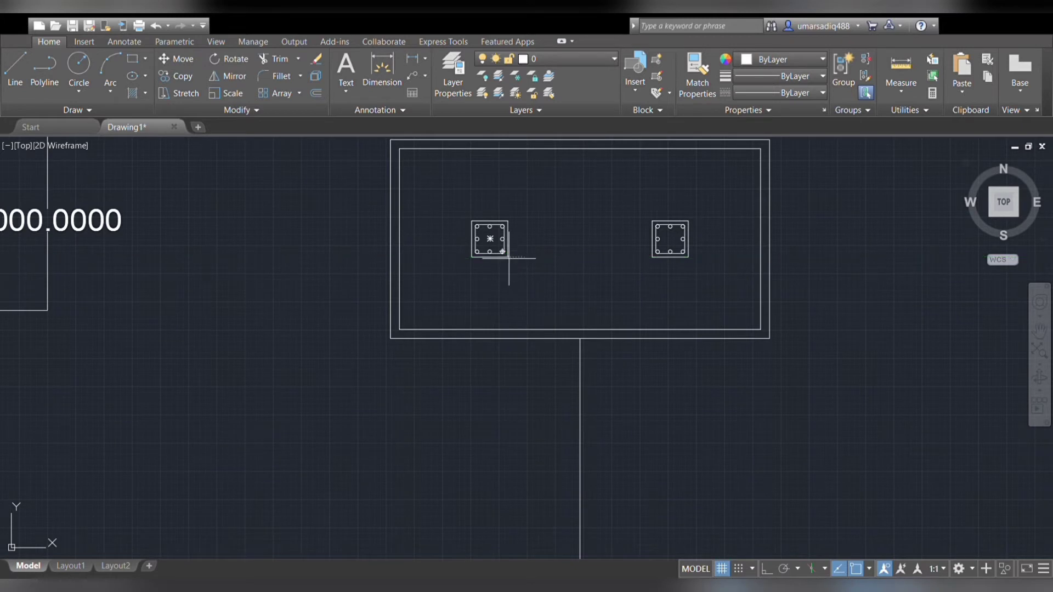
scroll(509, 258, down, 4)
middle_drag(496, 455, 504, 433)
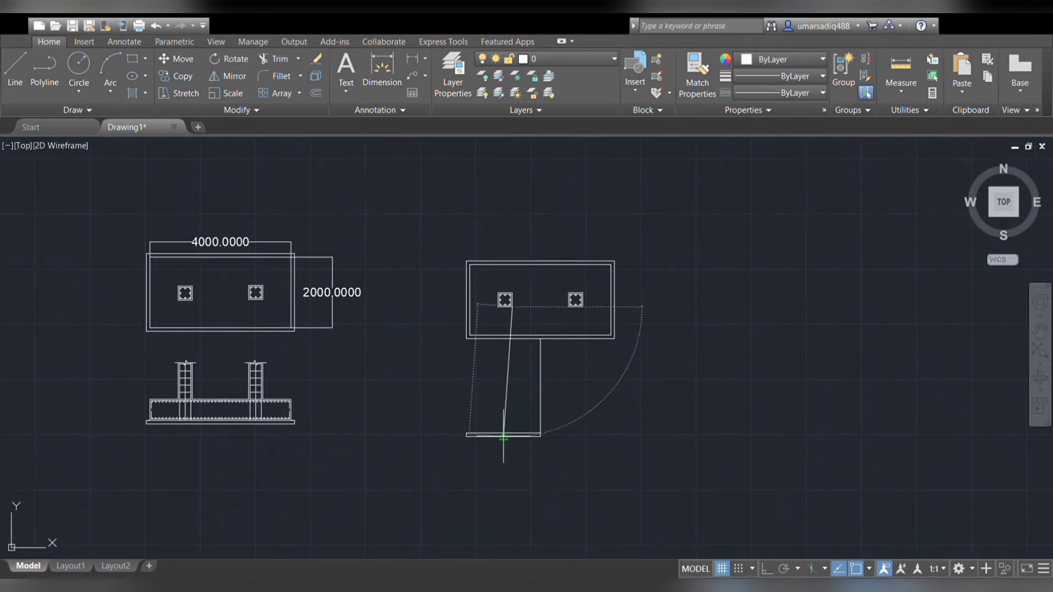
key(F9)
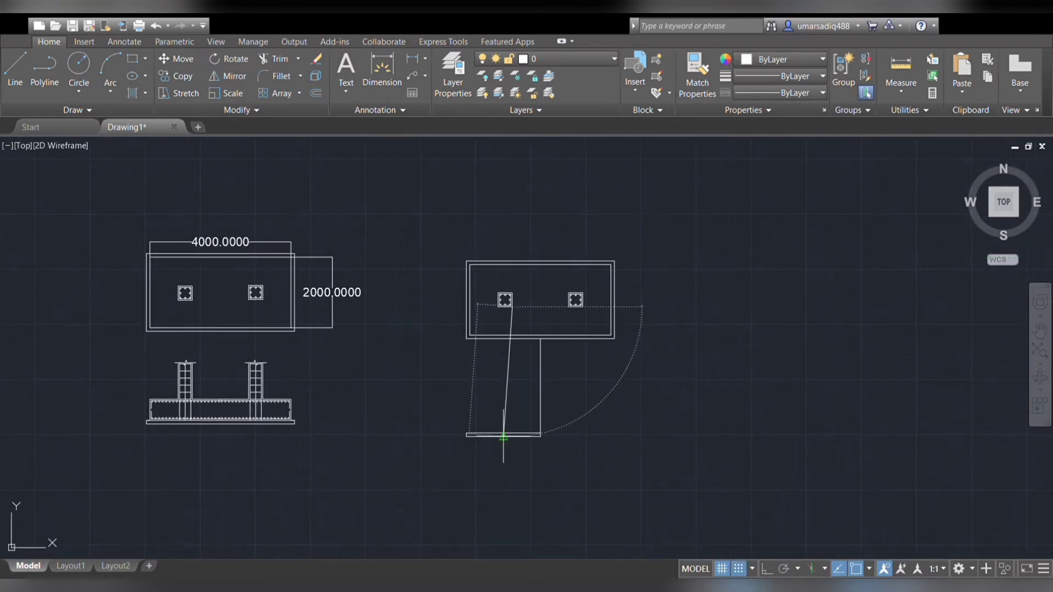
key(F9)
key(F8)
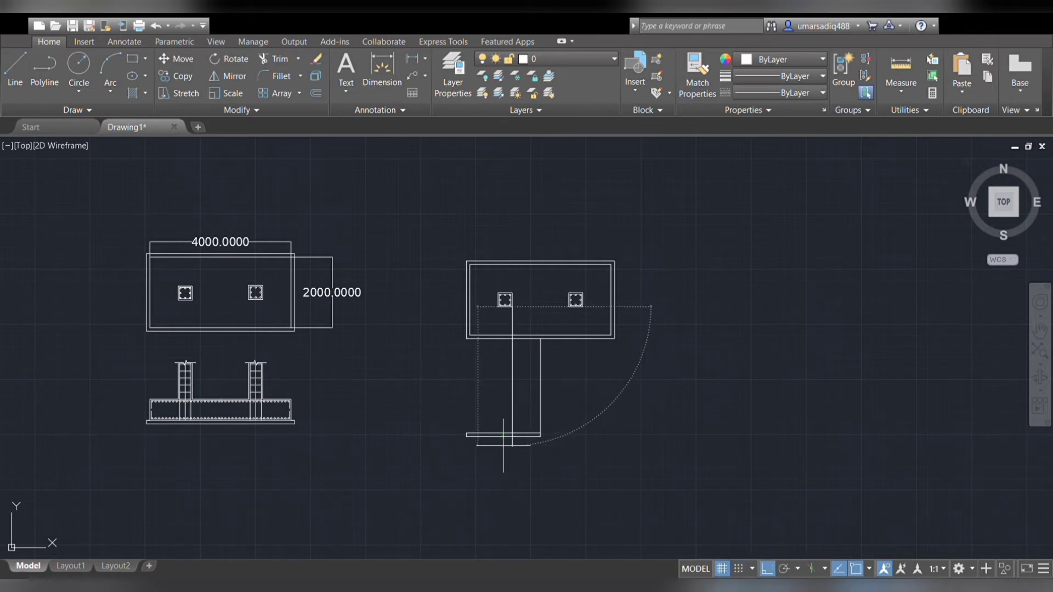
scroll(510, 433, up, 2)
click(514, 428)
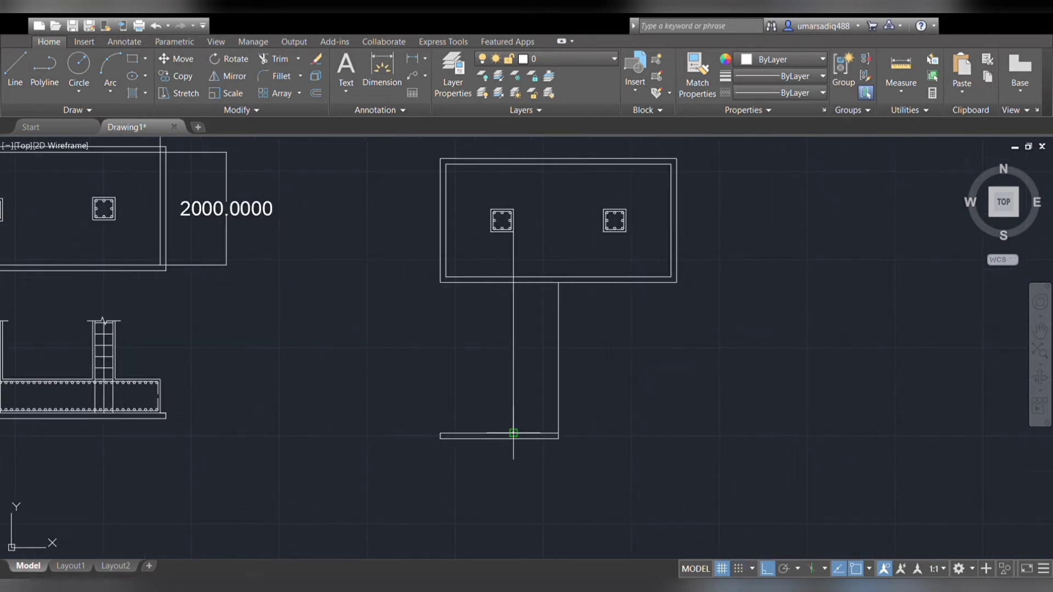
Draw a vertical line from the left column's corner down to the base slab.
key(l)
key(space)
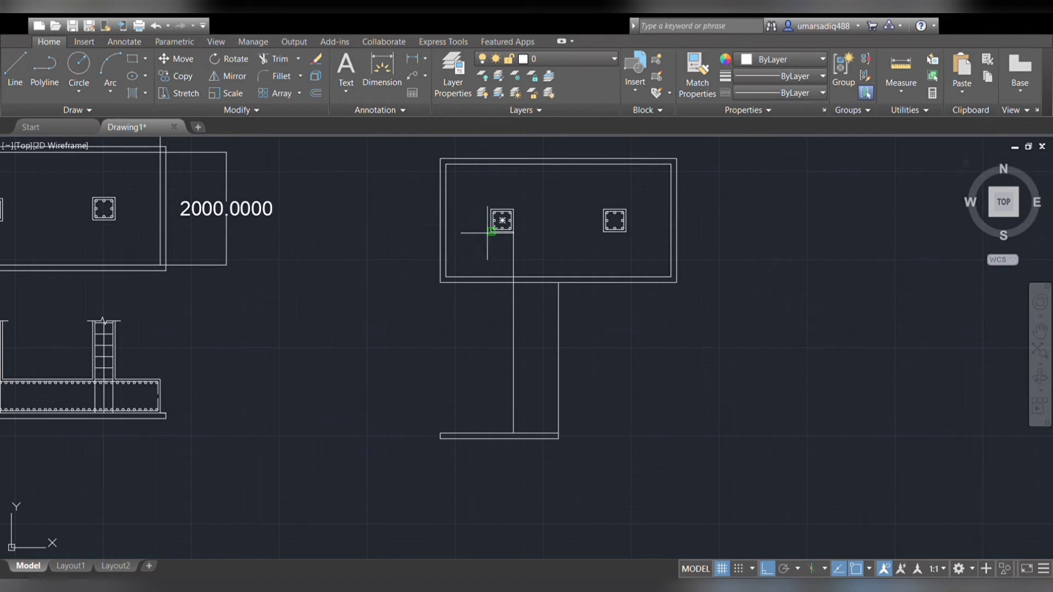
click(492, 231)
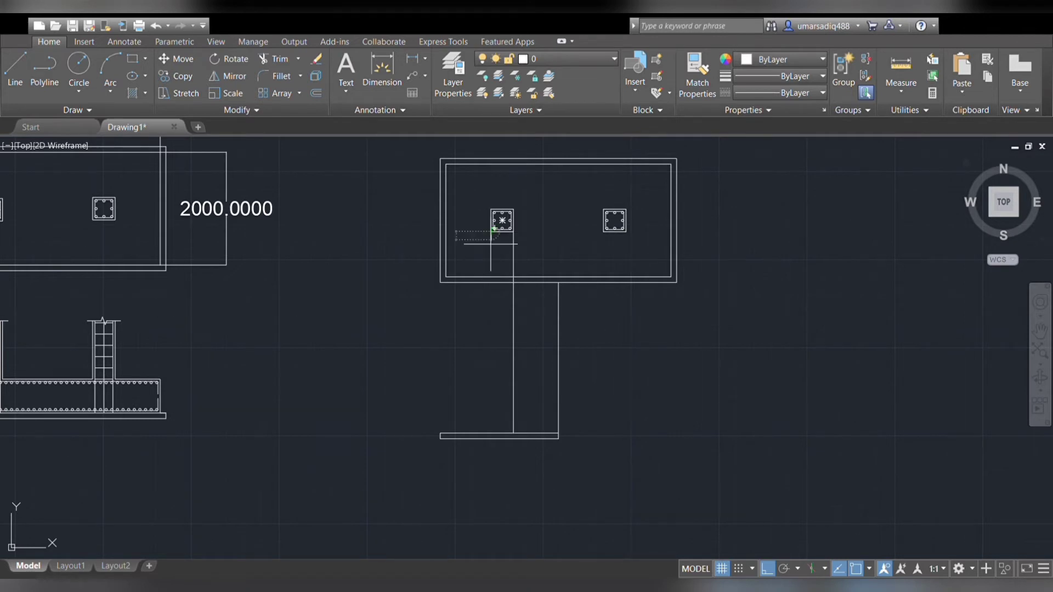
click(492, 433)
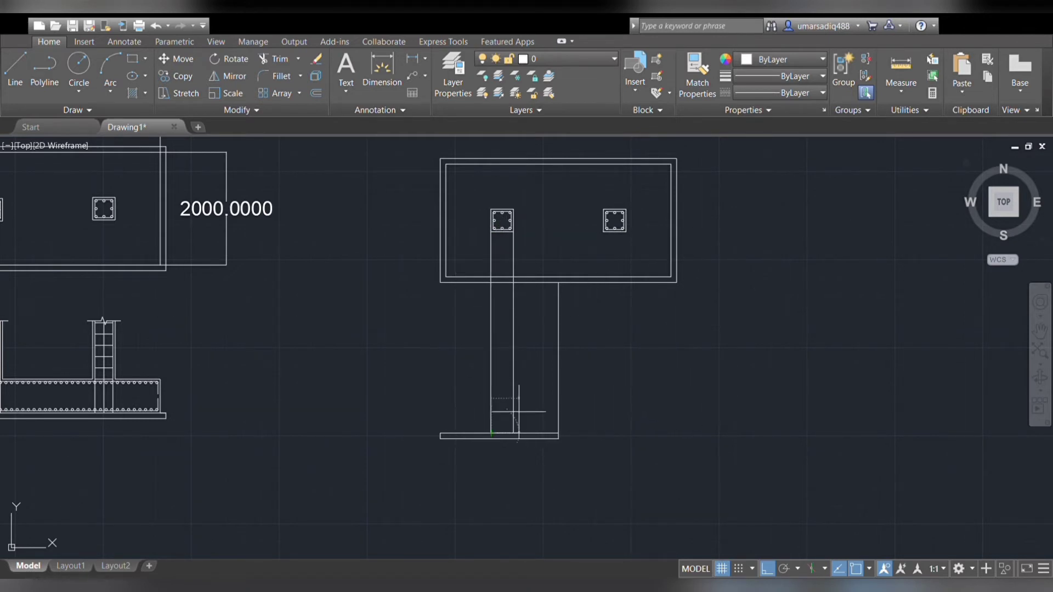
key(space)
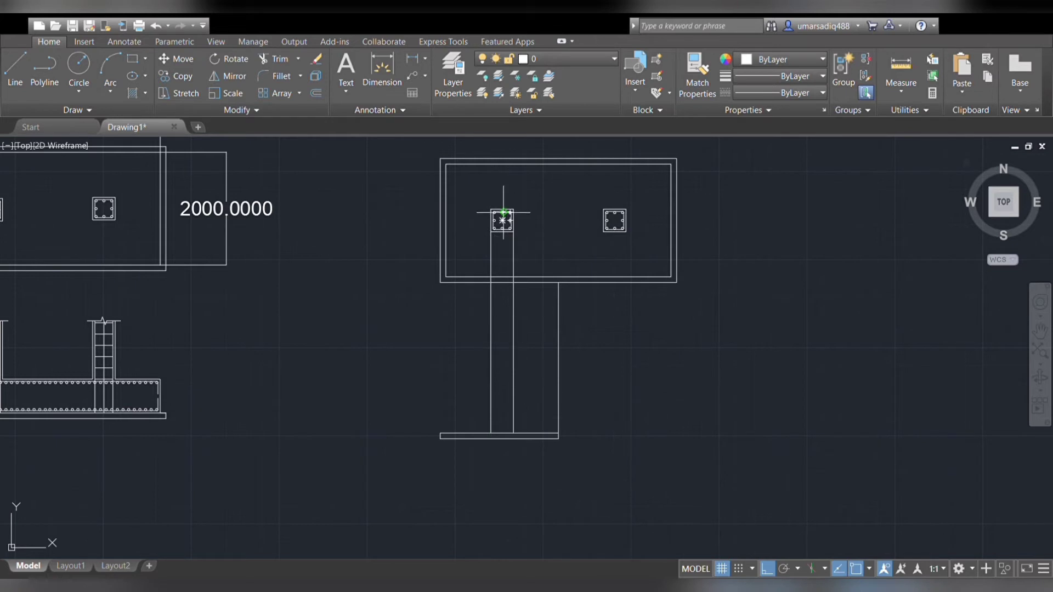
Draw a vertical bar line from the left column's middle rebar down to the base plate.
scroll(502, 220, up, 3)
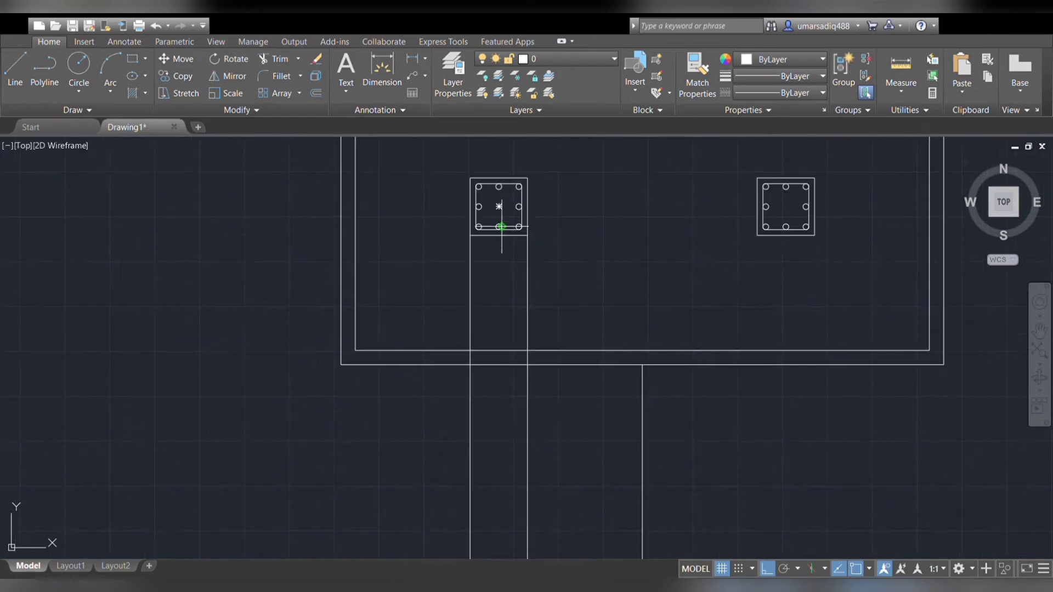
scroll(501, 222, up, 2)
scroll(500, 227, up, 2)
scroll(516, 201, up, 5)
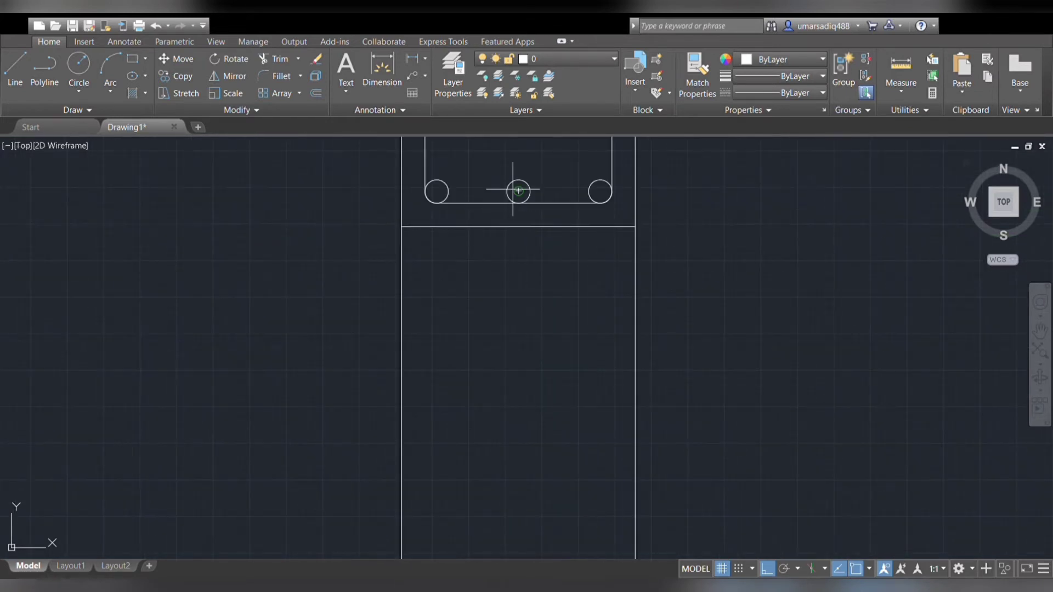
click(513, 203)
scroll(502, 329, down, 3)
scroll(522, 306, down, 2)
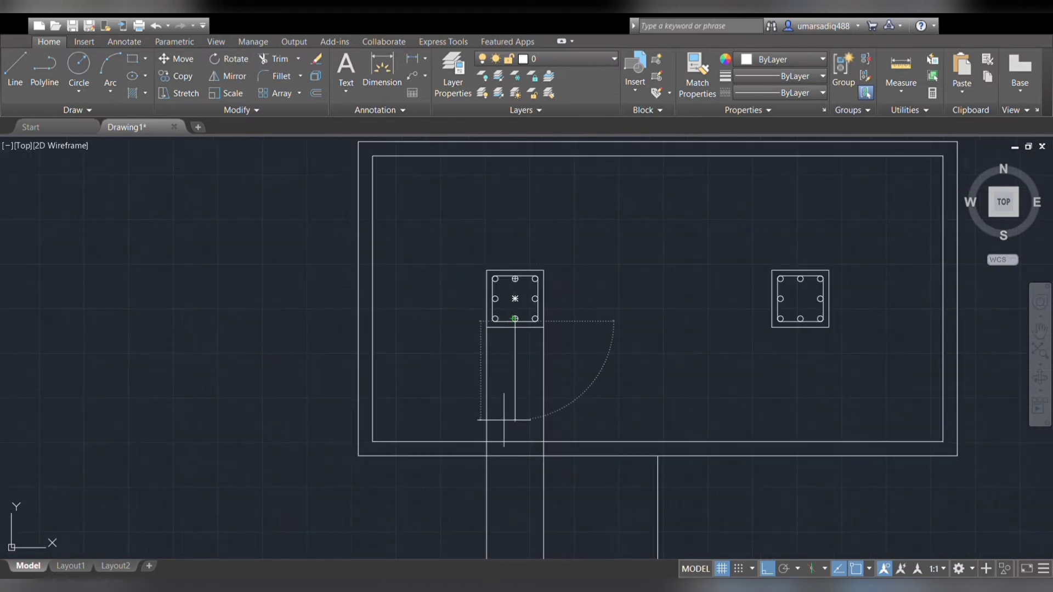
scroll(498, 423, down, 4)
middle_drag(499, 423, 506, 254)
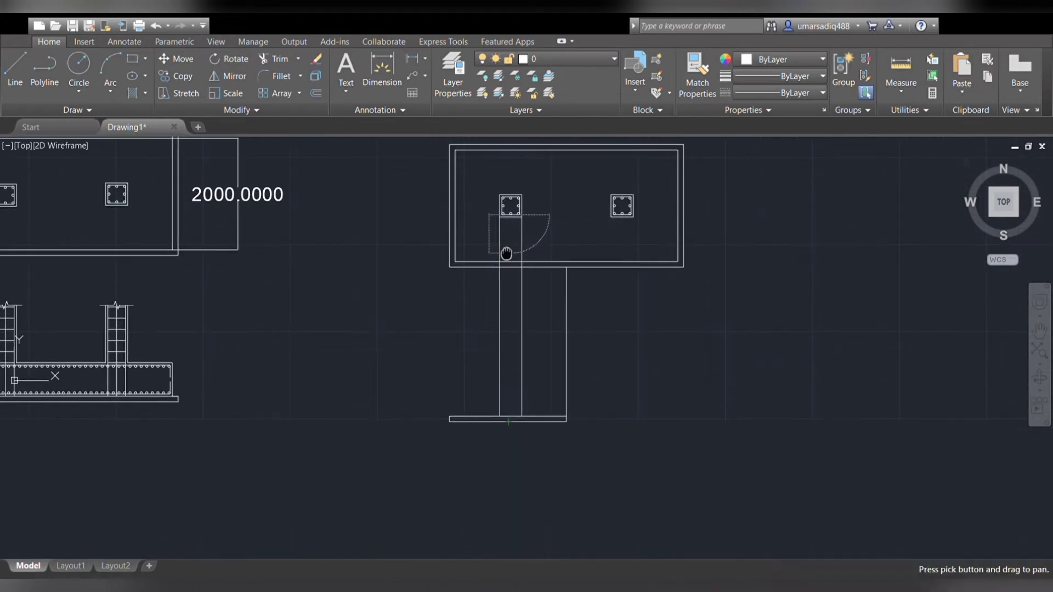
click(510, 418)
key(Escape)
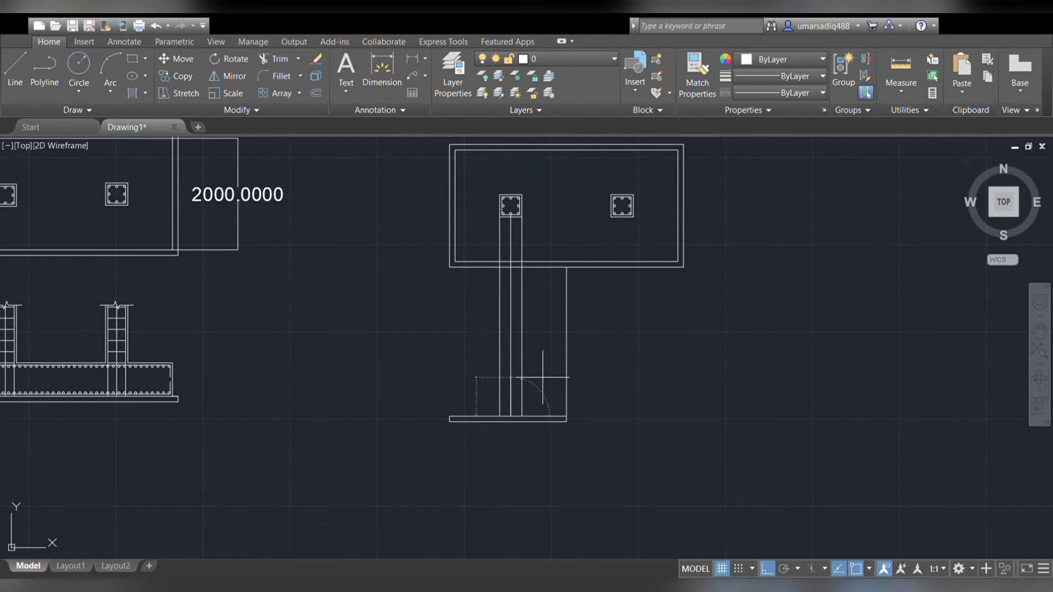
Offset the two column lines inward to create parallel reinforcement bar lines.
scroll(543, 377, up, 2)
scroll(540, 378, down, 2)
scroll(539, 377, up, 4)
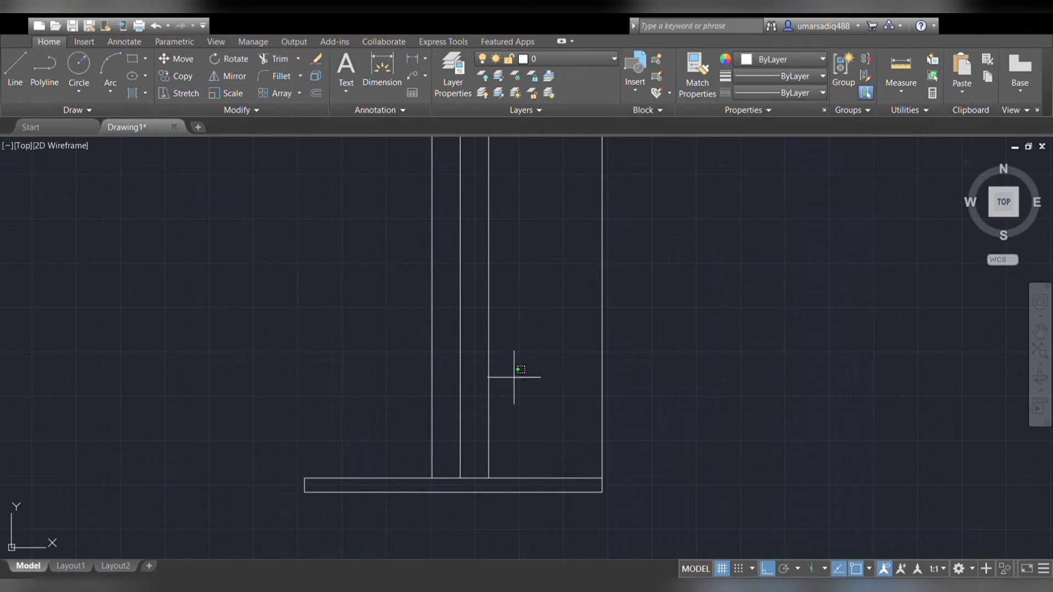
click(481, 373)
key(Escape)
click(482, 376)
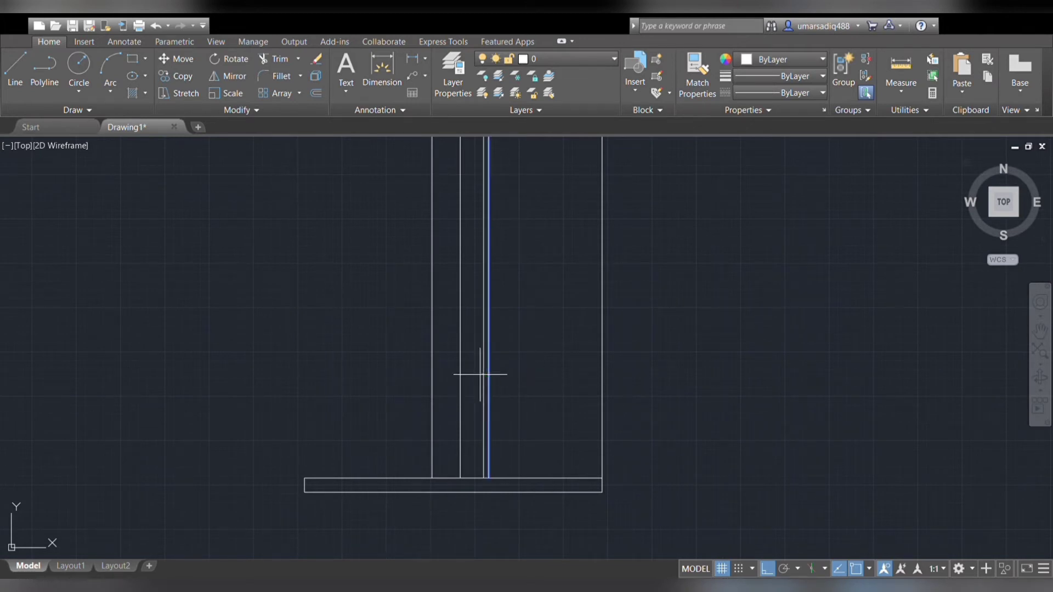
scroll(461, 387, up, 2)
click(496, 390)
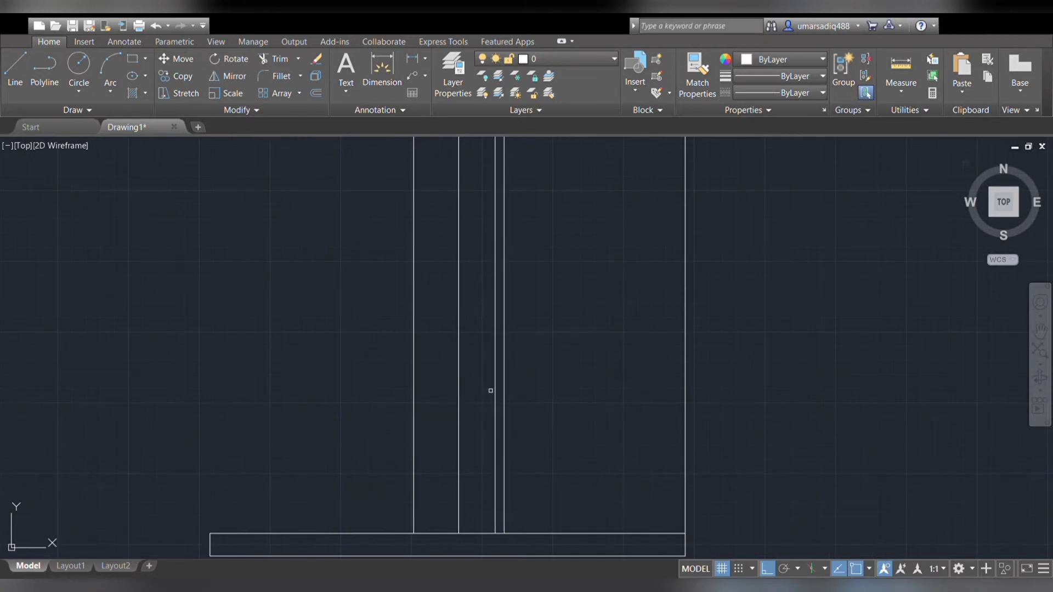
click(415, 397)
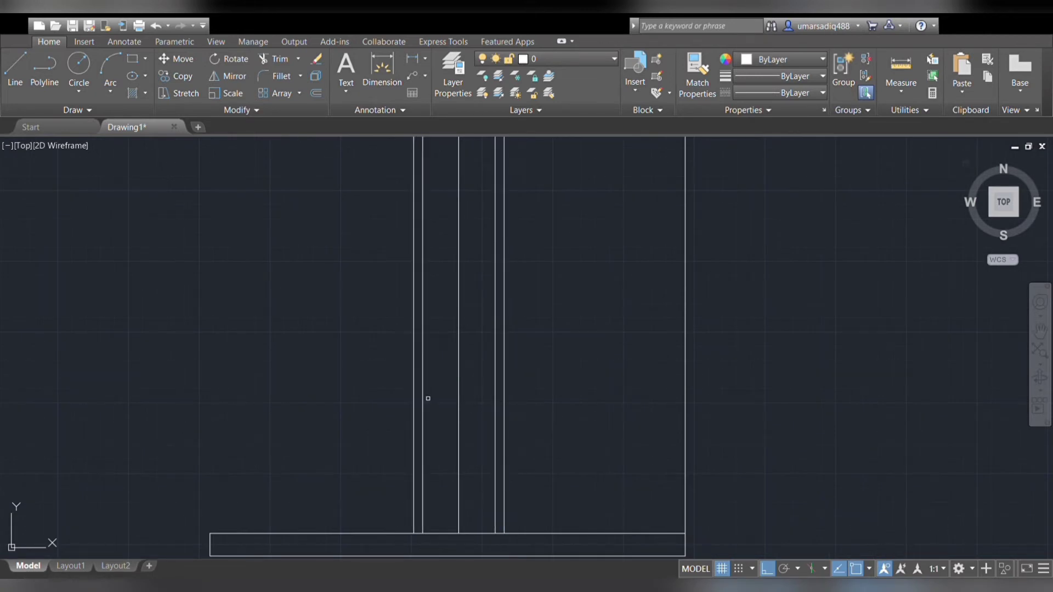
scroll(427, 398, down, 2)
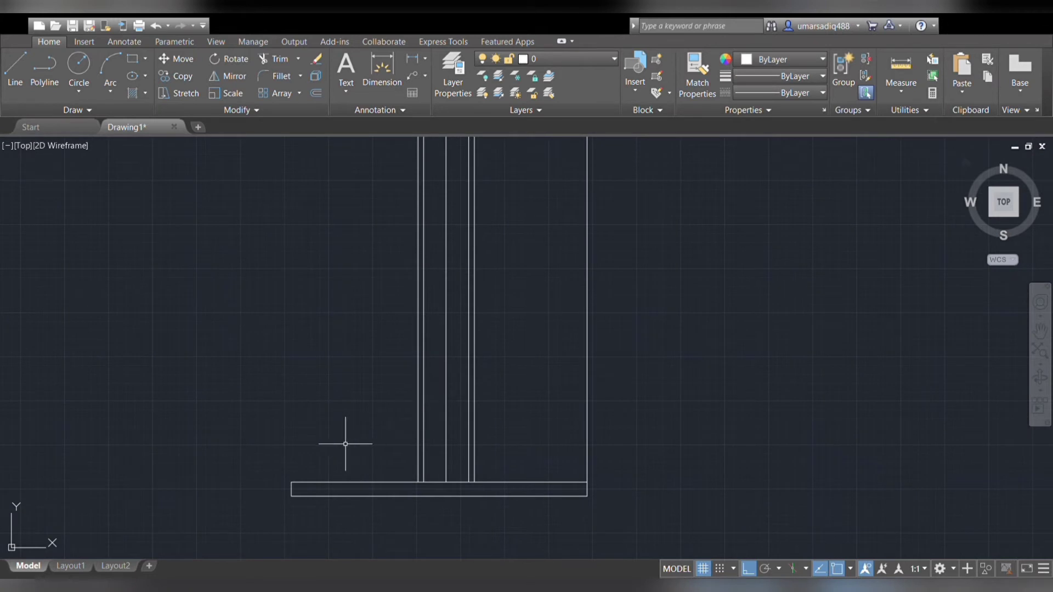
Draw the footing's top line from the short vertical line across to the right edge.
scroll(287, 430, up, 1)
scroll(378, 420, down, 1)
scroll(376, 418, down, 1)
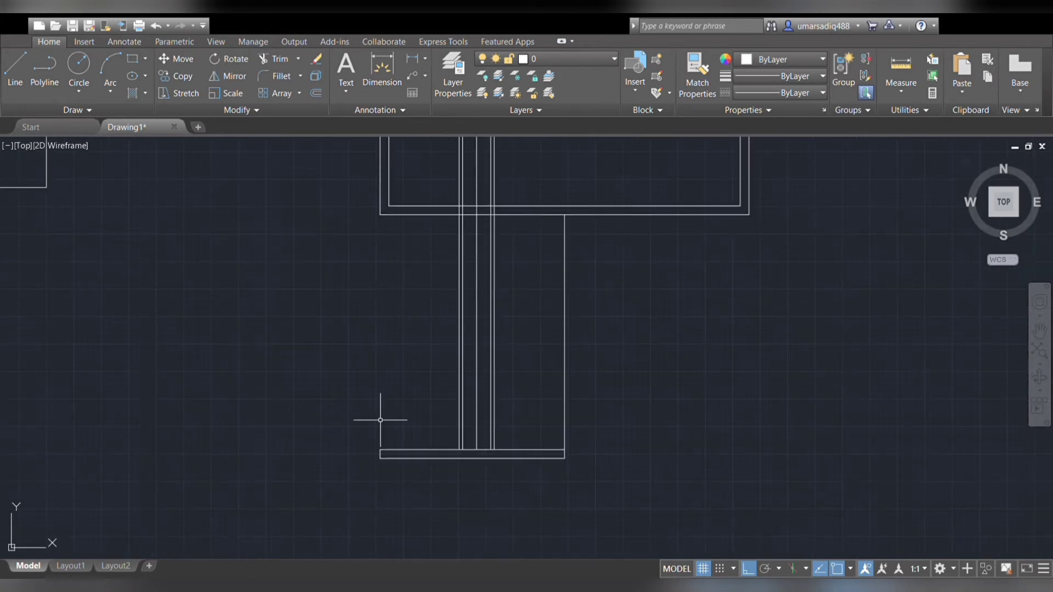
scroll(380, 420, up, 1)
middle_drag(380, 420, 419, 351)
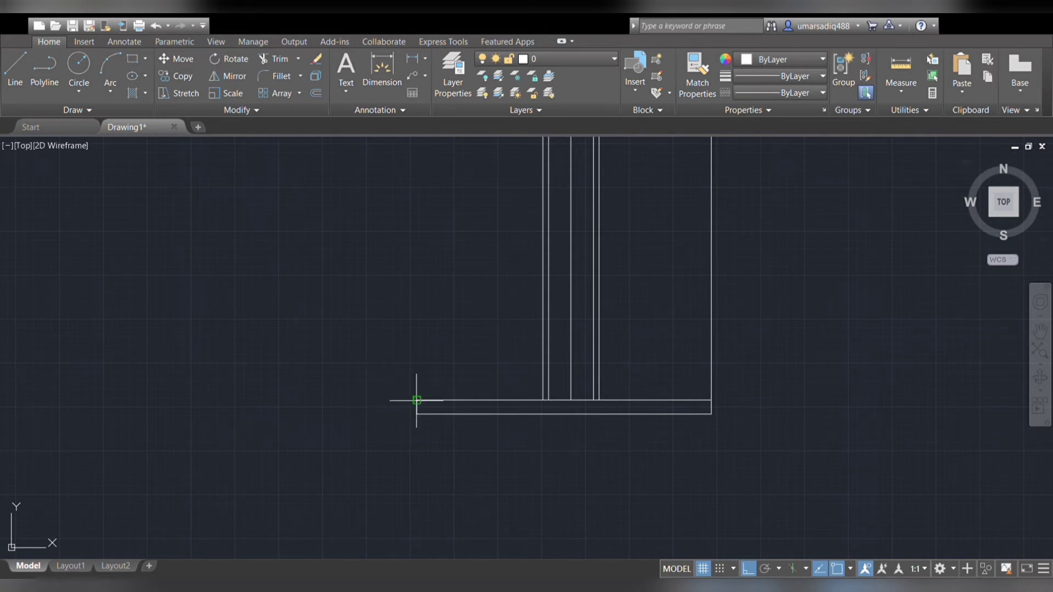
click(445, 401)
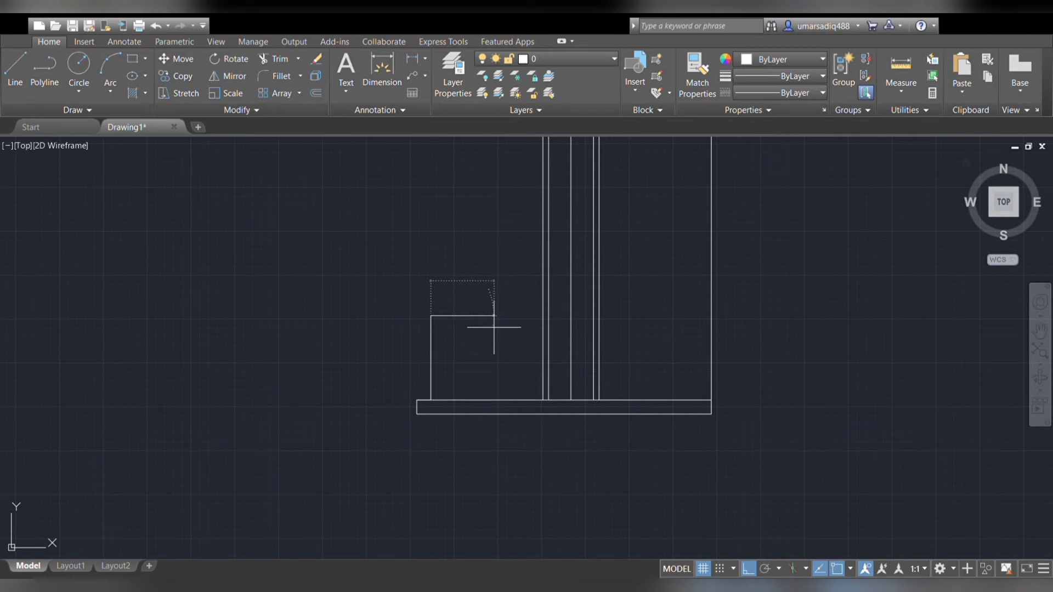
key(Escape)
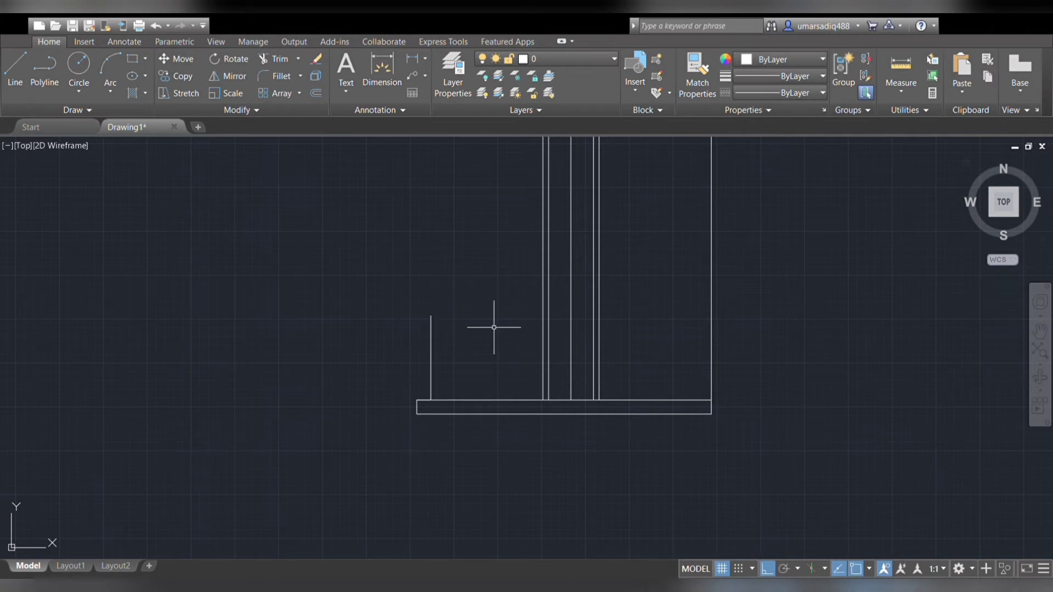
click(432, 316)
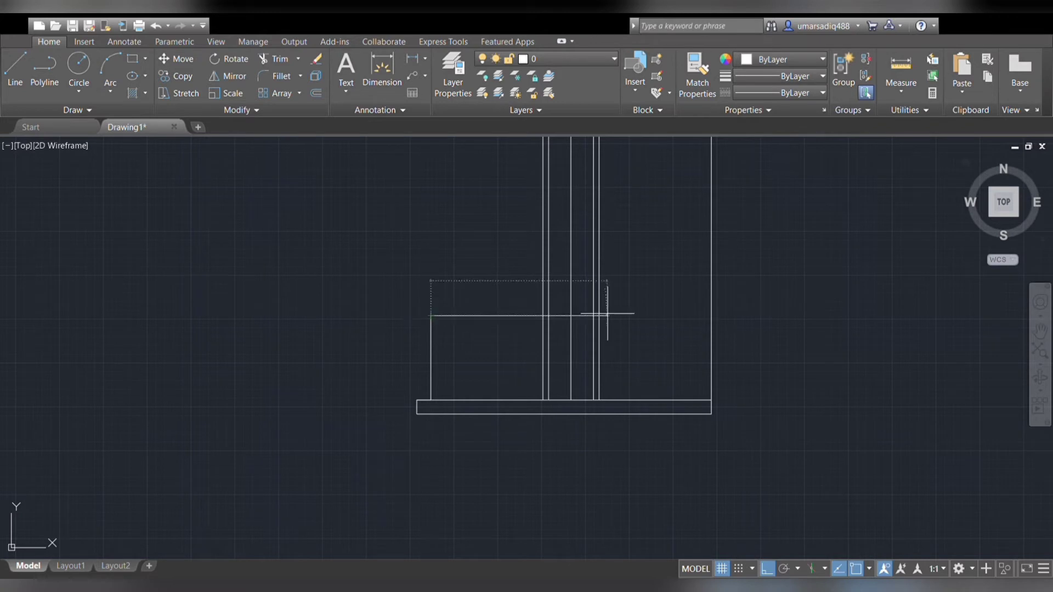
click(711, 316)
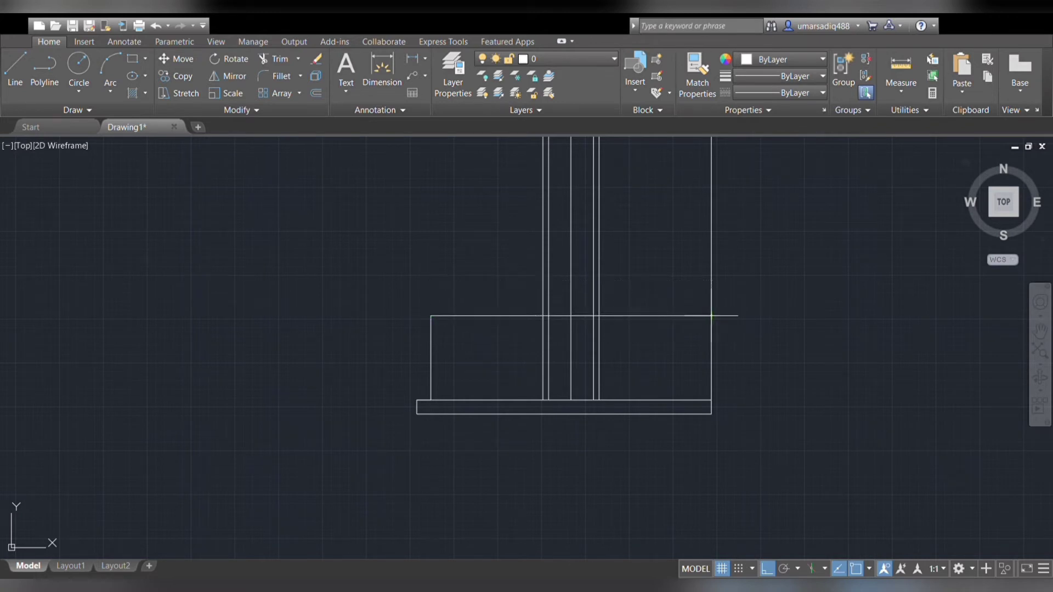
key(Return)
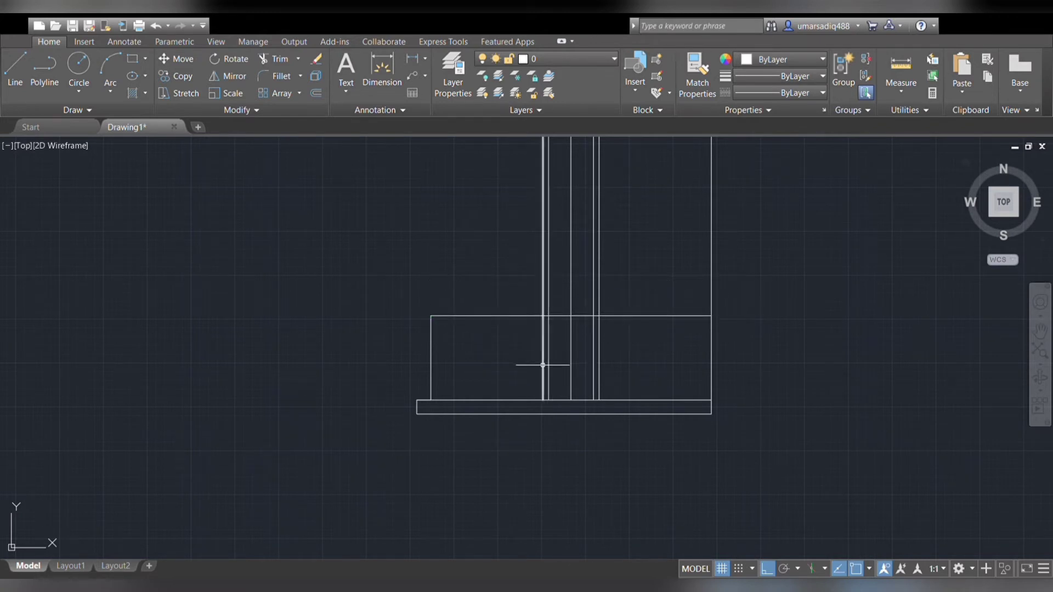
Trim both column lines away inside the footing.
scroll(544, 364, up, 3)
scroll(544, 363, up, 4)
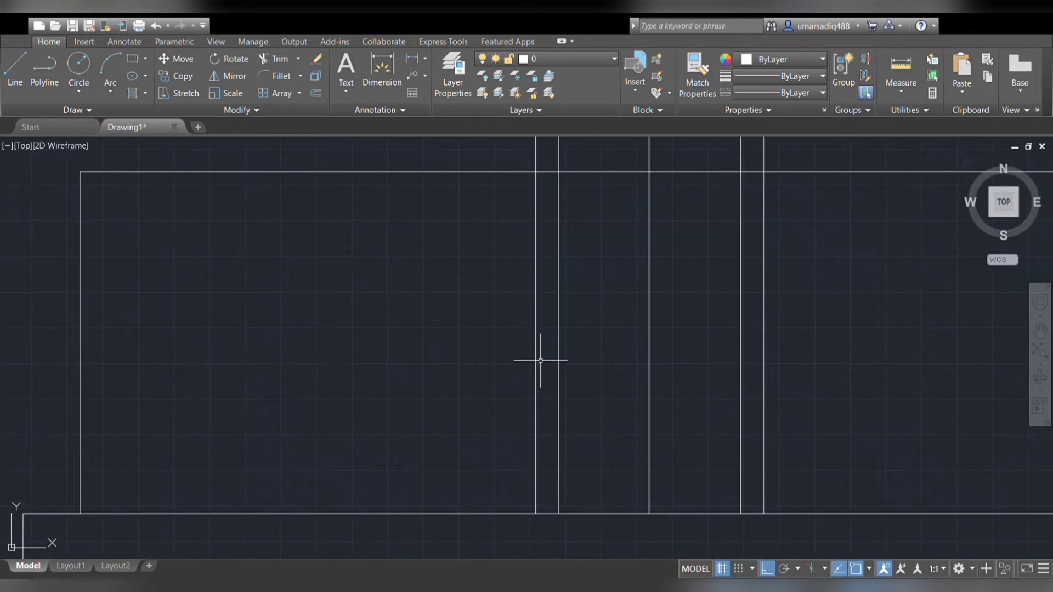
scroll(554, 375, down, 2)
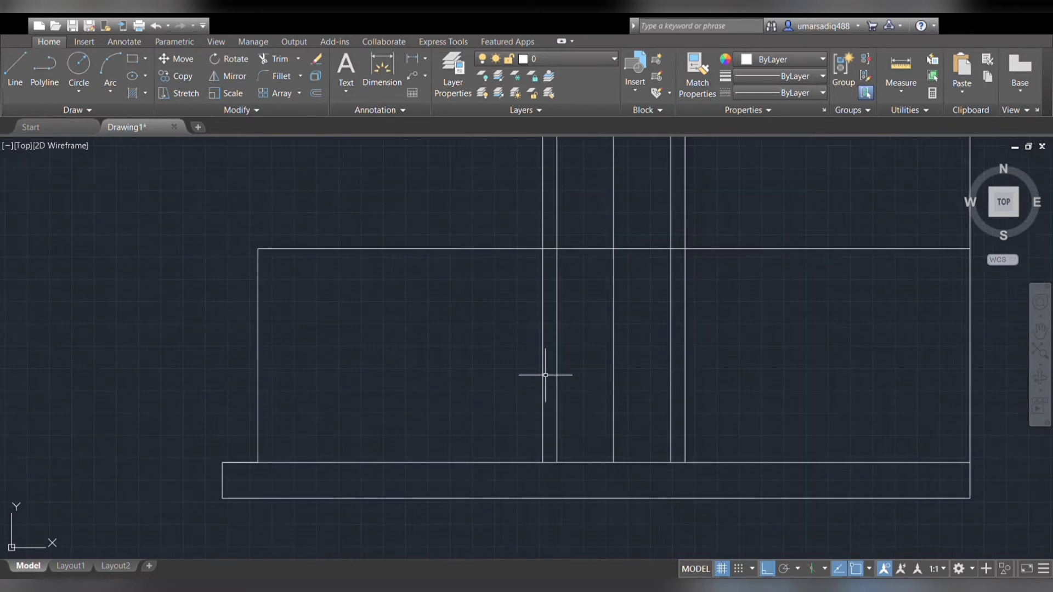
scroll(537, 370, up, 2)
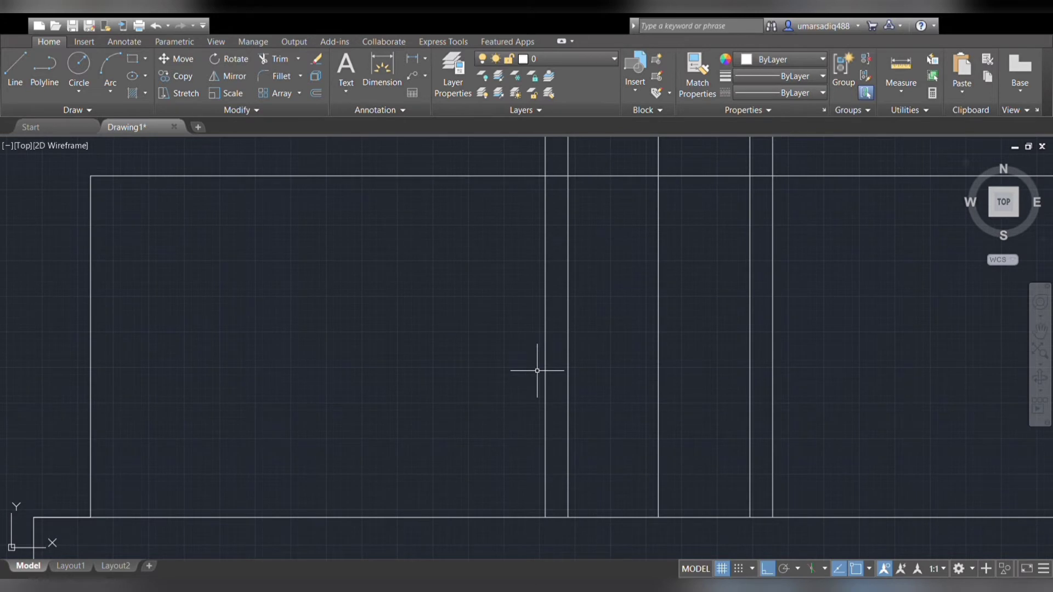
click(546, 369)
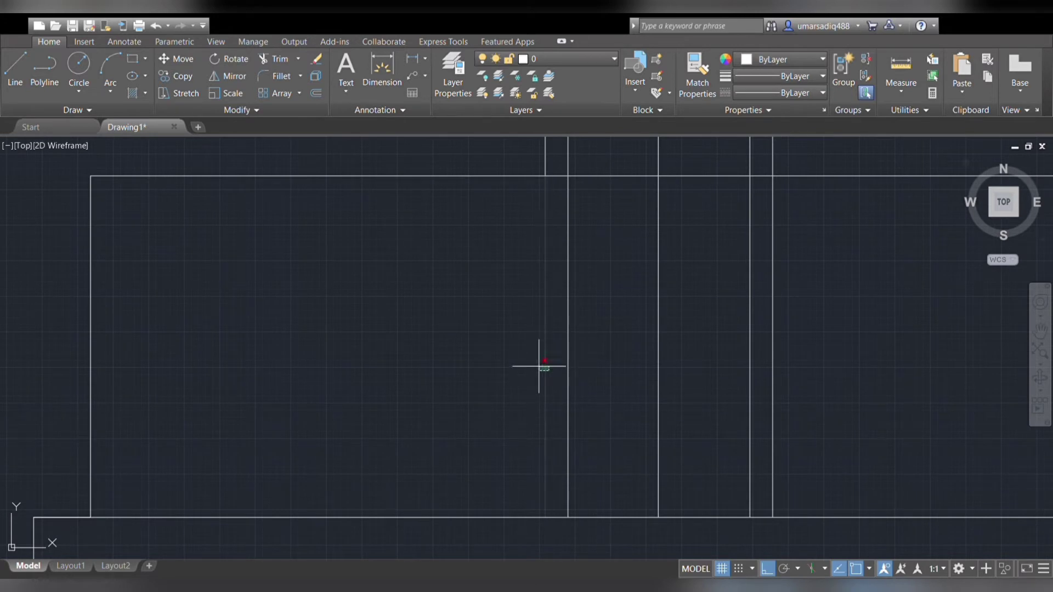
click(772, 369)
scroll(772, 370, down, 2)
scroll(640, 459, down, 2)
scroll(574, 451, down, 2)
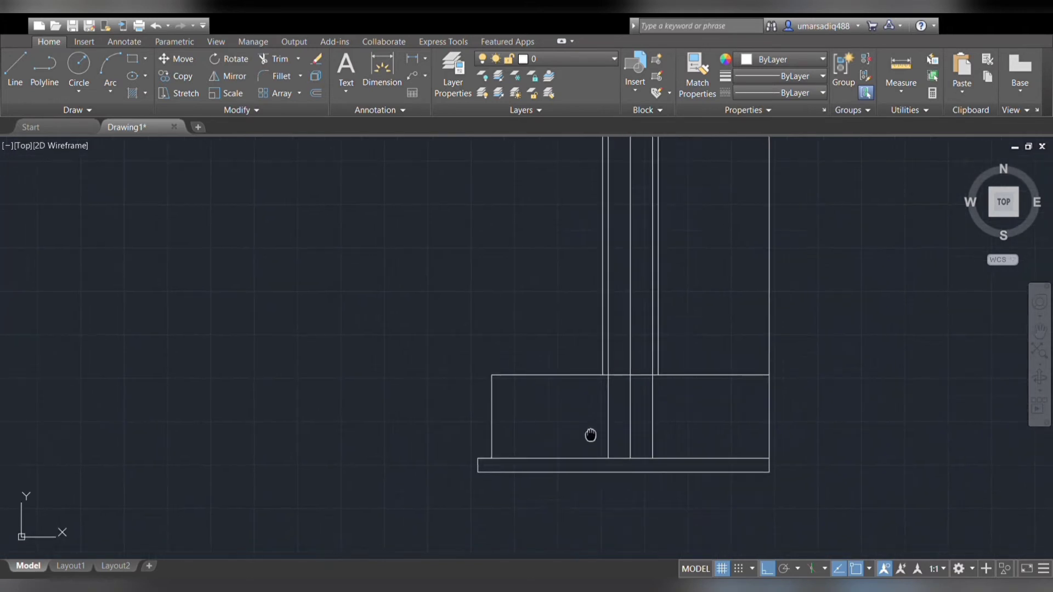
middle_drag(590, 435, 615, 424)
key(Escape)
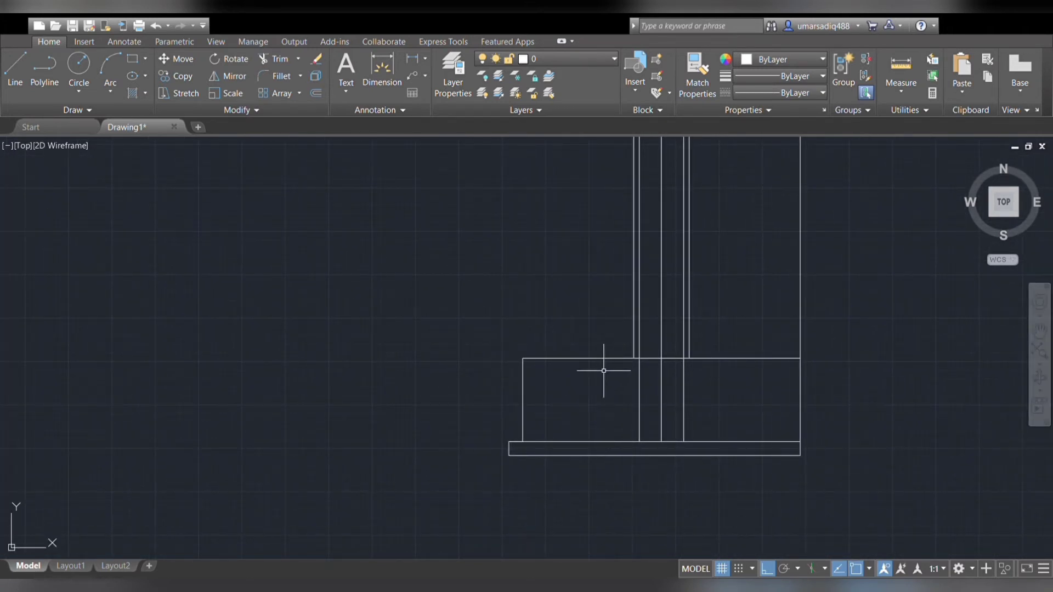
Offset the footing's top edge down, left edge right and bottom edge up as cover lines.
click(603, 367)
click(531, 338)
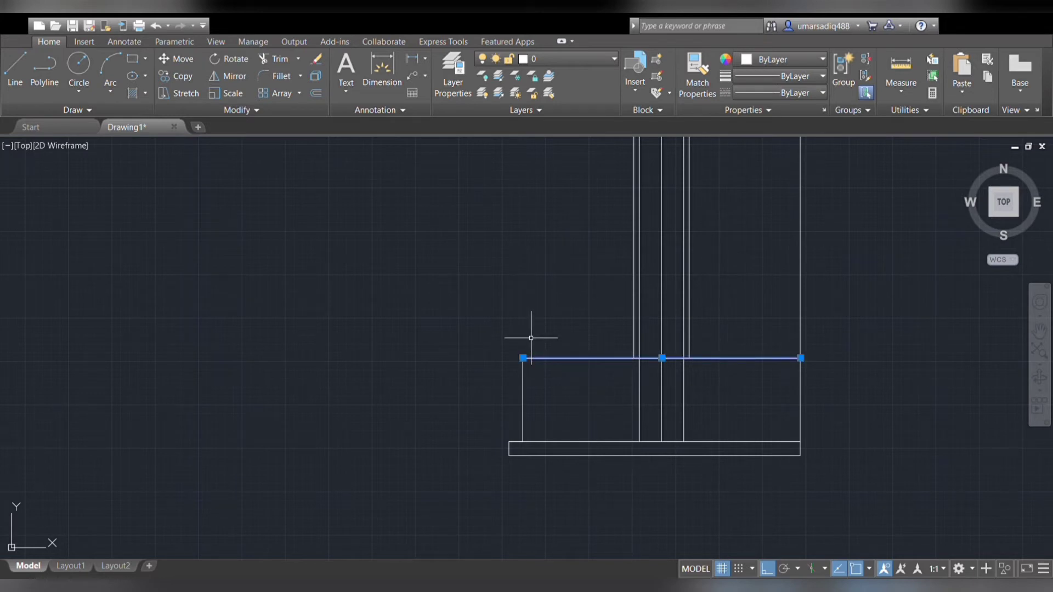
key(Escape)
click(547, 359)
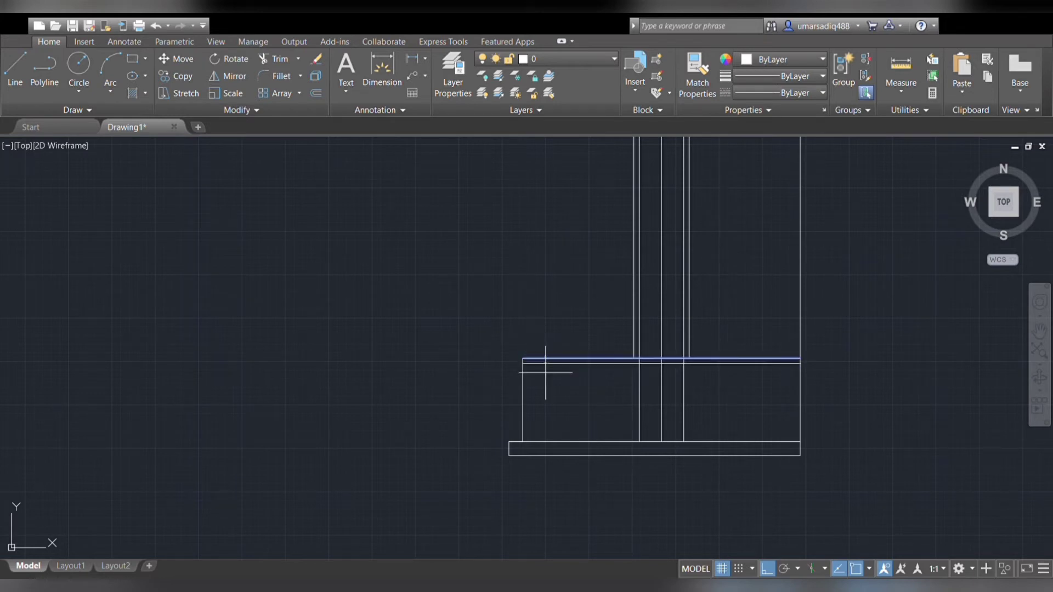
click(546, 375)
click(523, 393)
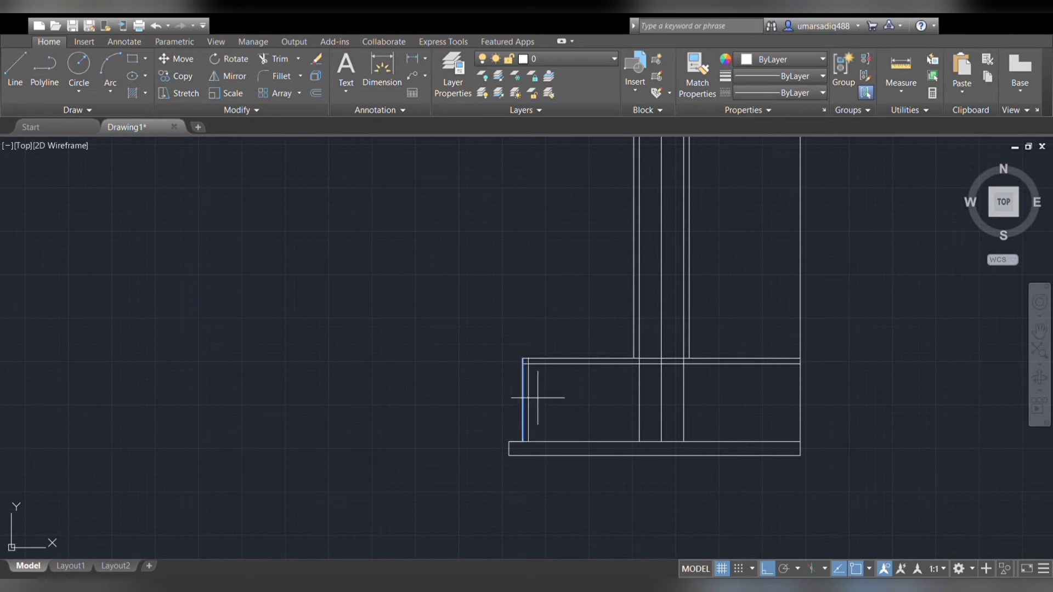
click(538, 411)
click(541, 441)
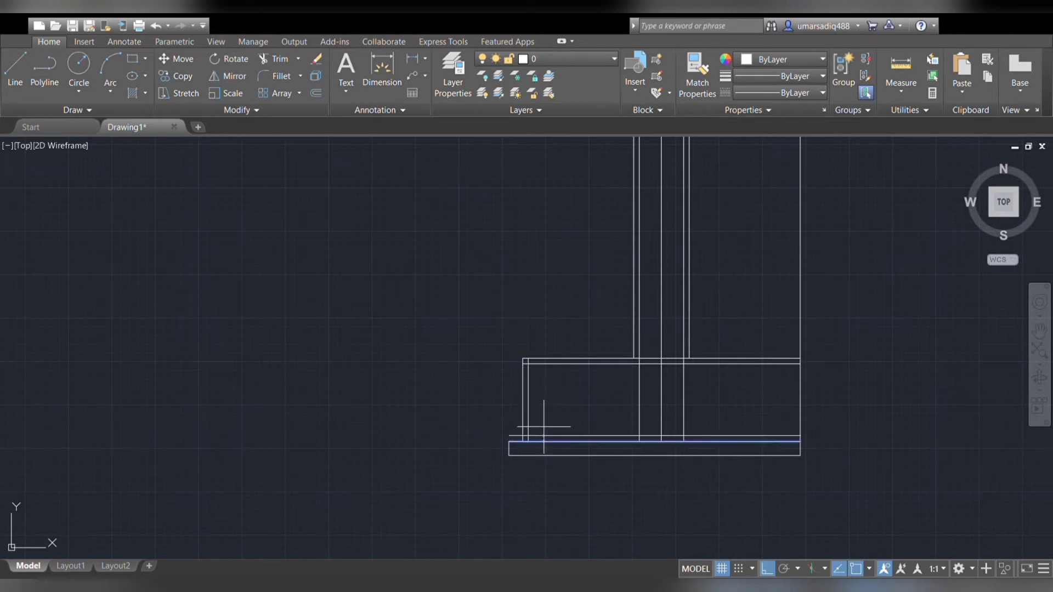
click(543, 426)
scroll(542, 426, up, 3)
scroll(542, 425, down, 3)
key(Escape)
scroll(541, 425, up, 2)
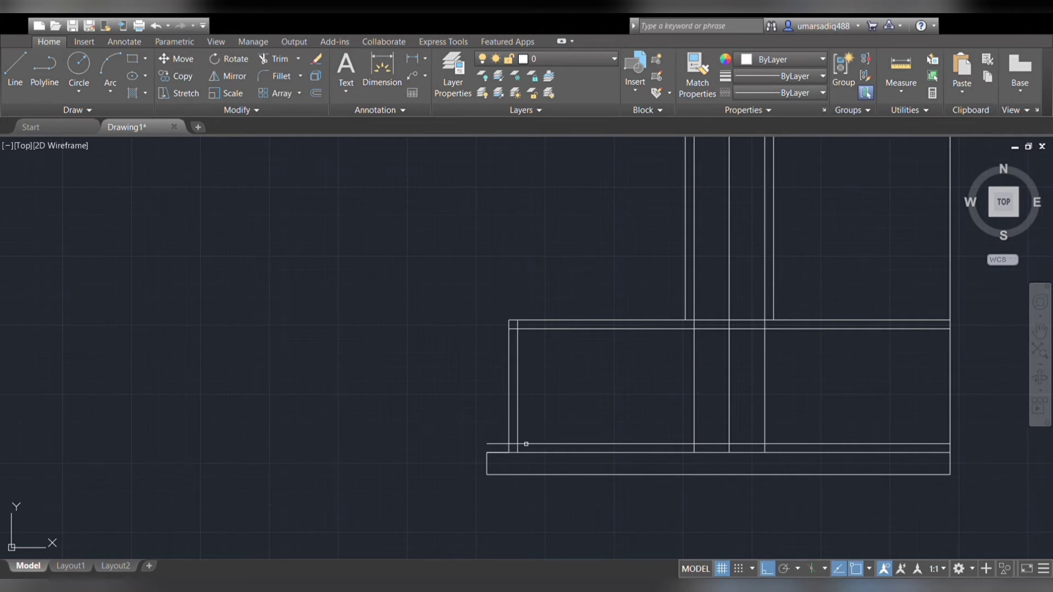
click(526, 443)
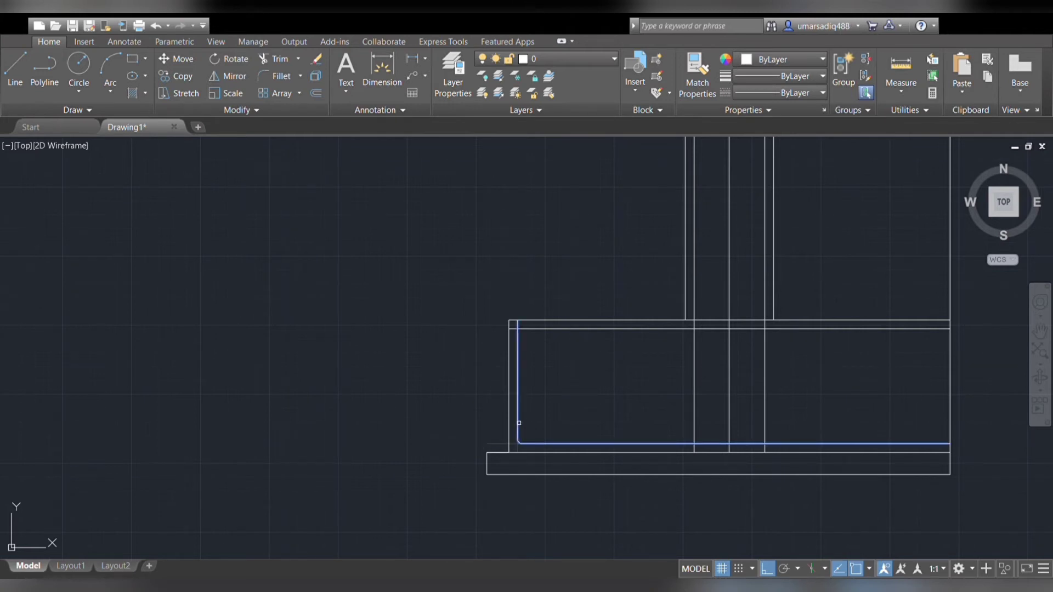
click(518, 423)
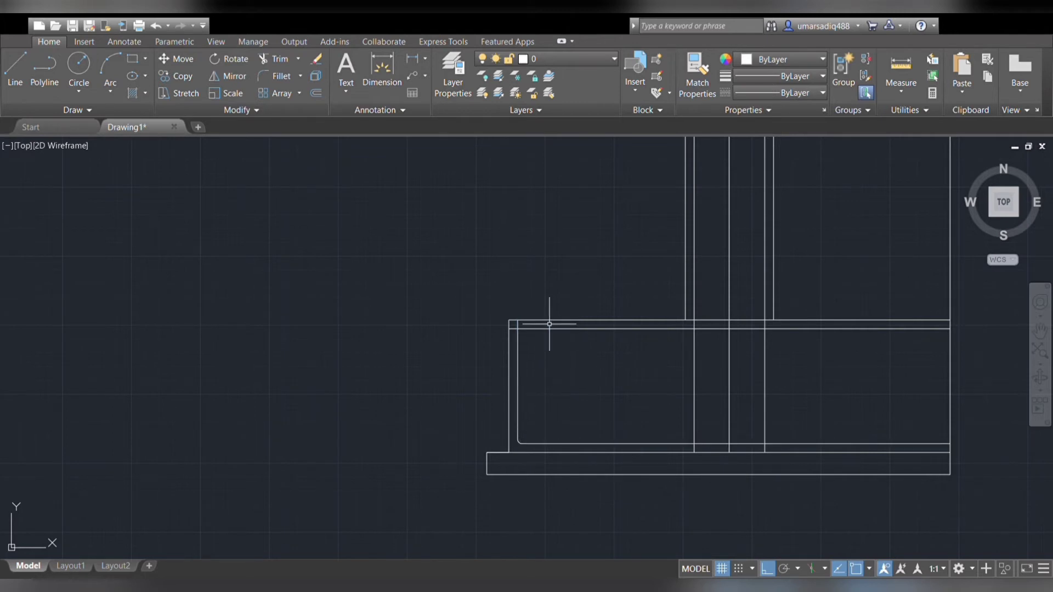
click(517, 347)
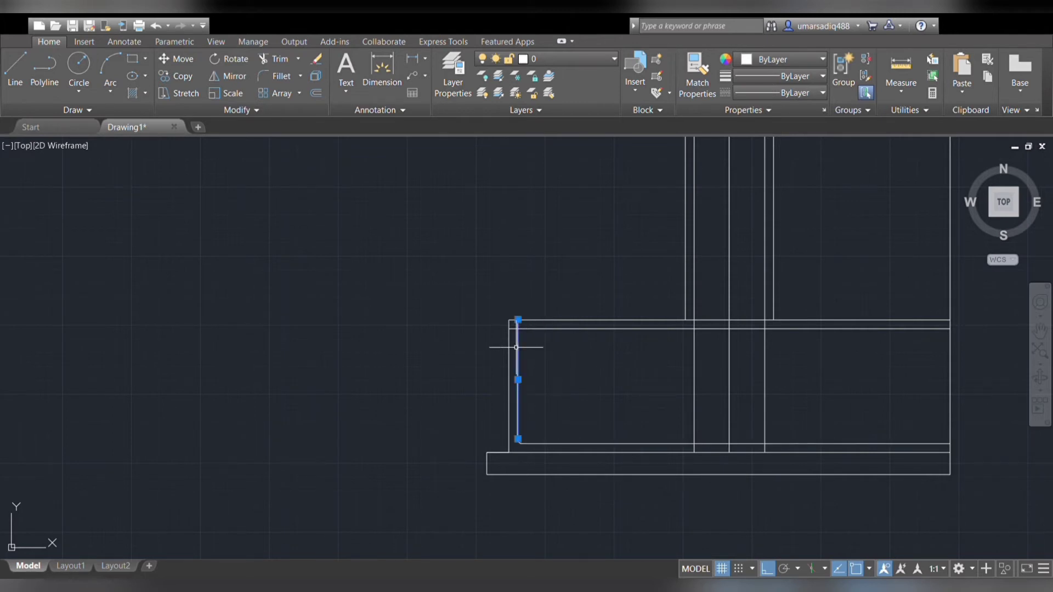
key(Delete)
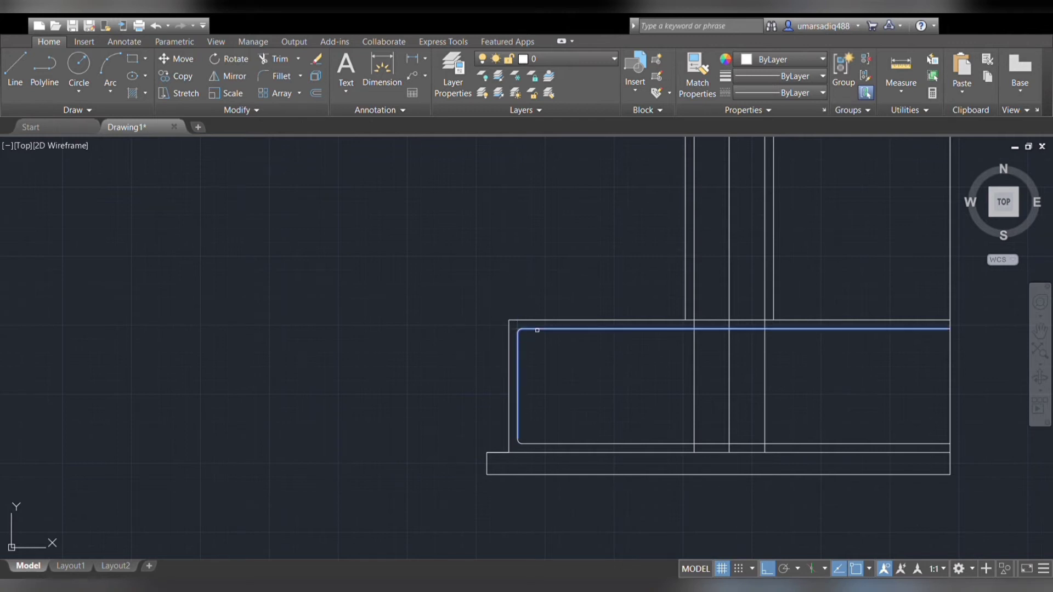
scroll(542, 413, up, 2)
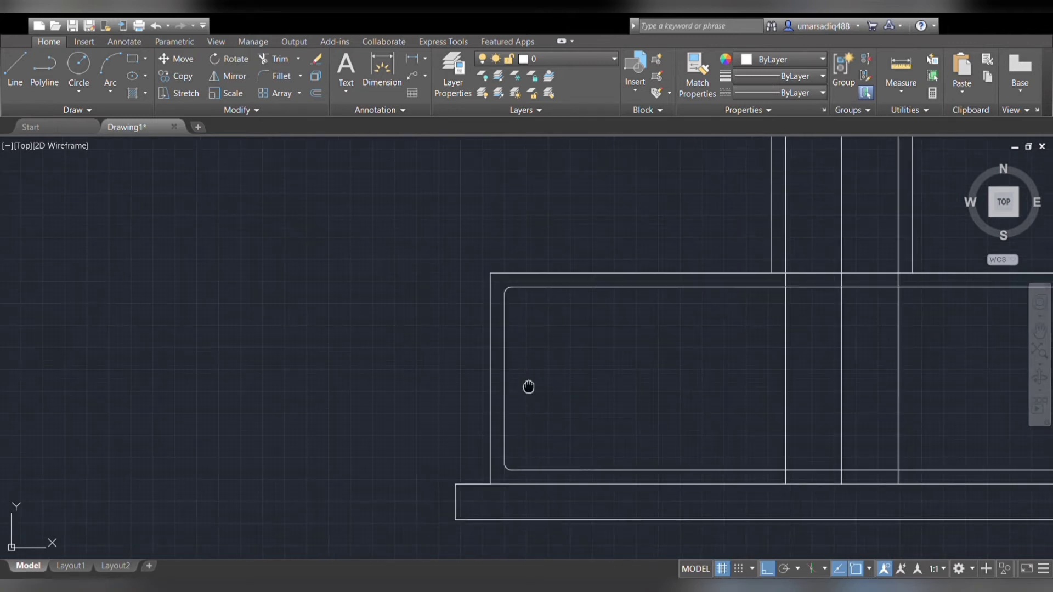
scroll(433, 379, down, 2)
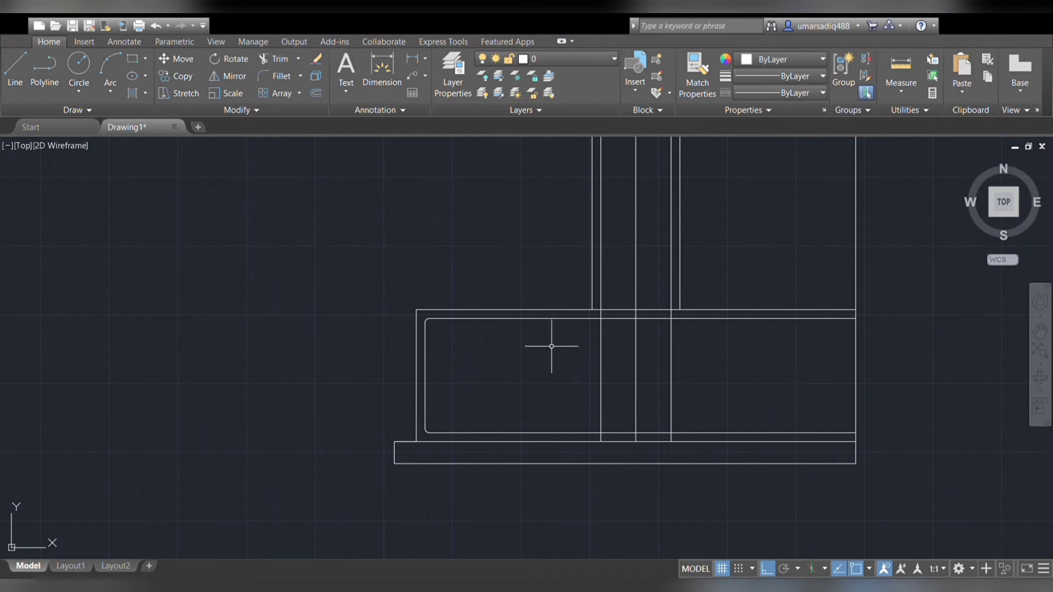
scroll(574, 315, up, 2)
middle_drag(607, 306, 589, 323)
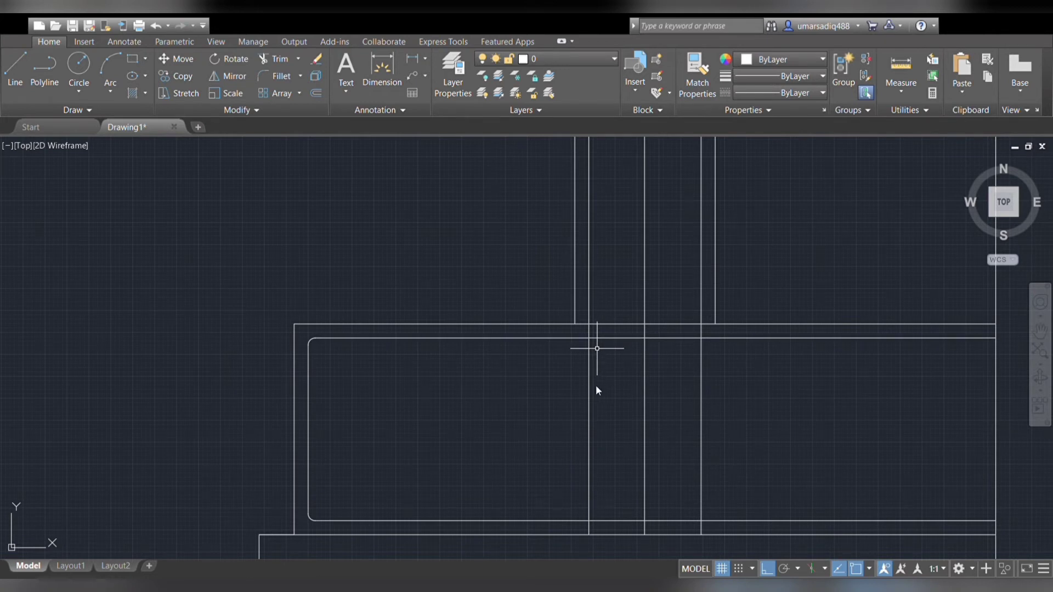
Draw a rebar circle at the inner rectangle's rounded lower-left corner.
text(tr)
key(space)
scroll(590, 321, down, 2)
scroll(408, 471, down, 2)
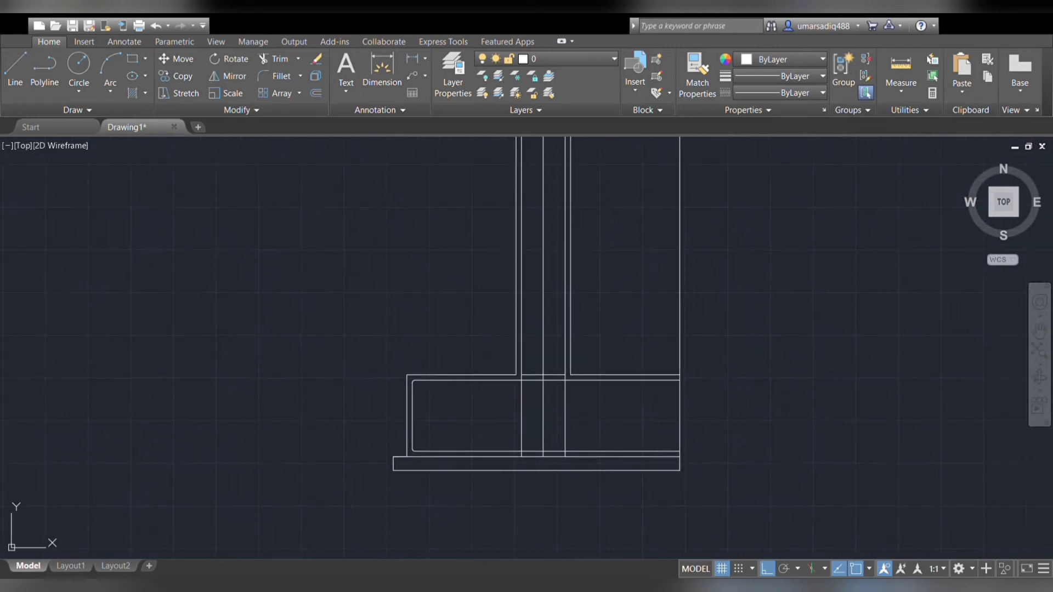
scroll(571, 329, up, 4)
middle_drag(571, 329, 676, 274)
scroll(365, 423, down, 2)
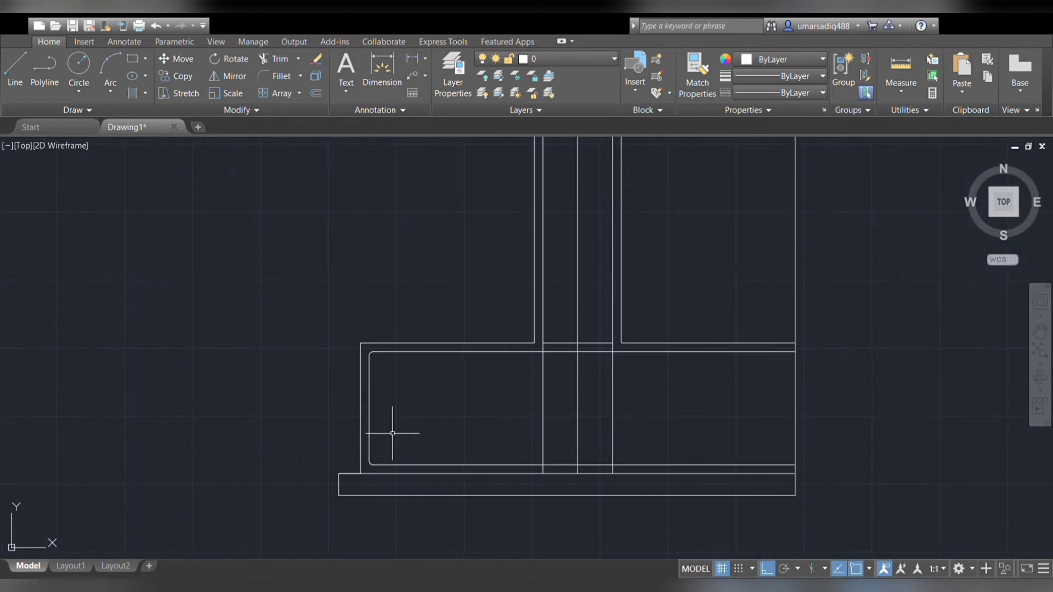
scroll(393, 447, up, 2)
middle_drag(393, 452, 396, 414)
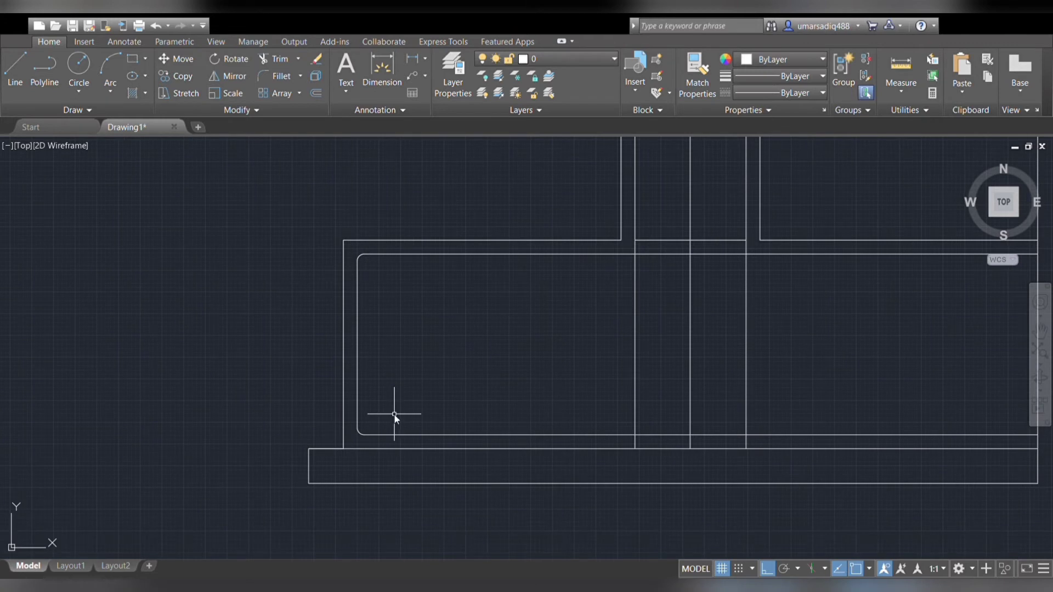
scroll(357, 432, up, 4)
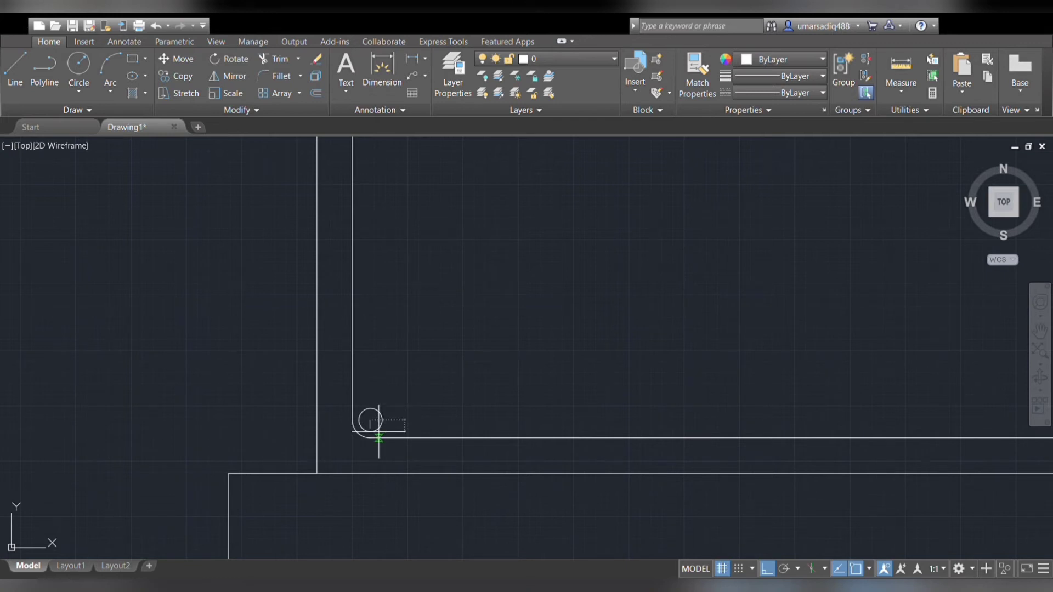
click(379, 436)
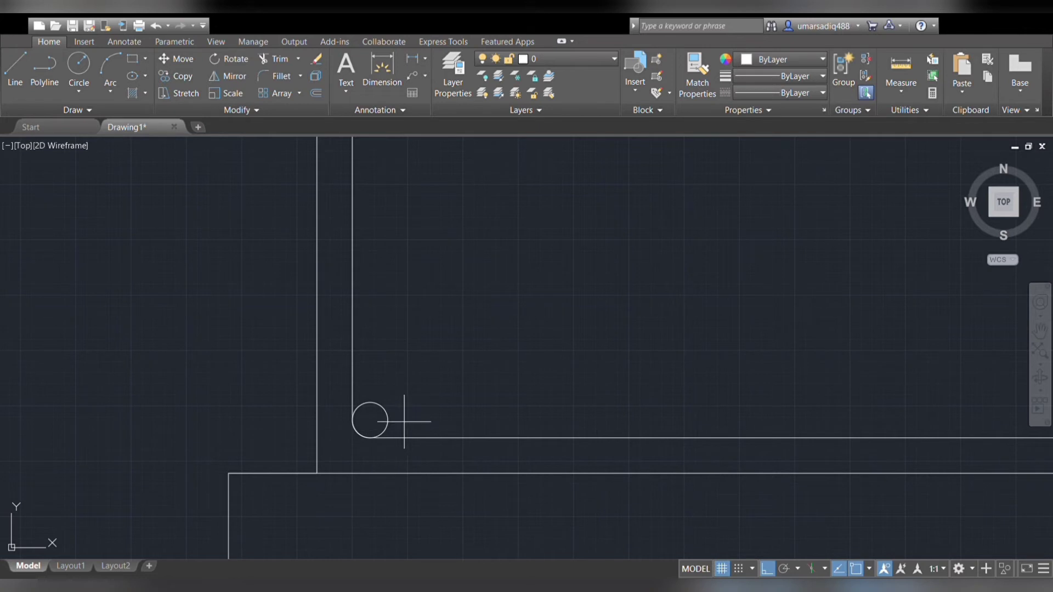
Start a path array of the rebar circle along the bottom bar line.
click(381, 424)
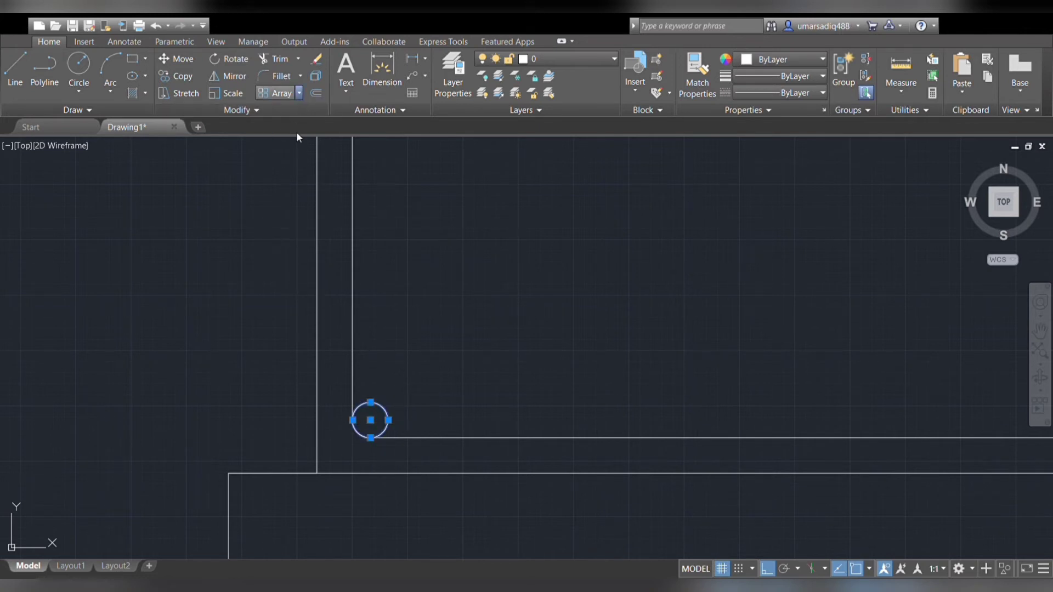
key(Escape)
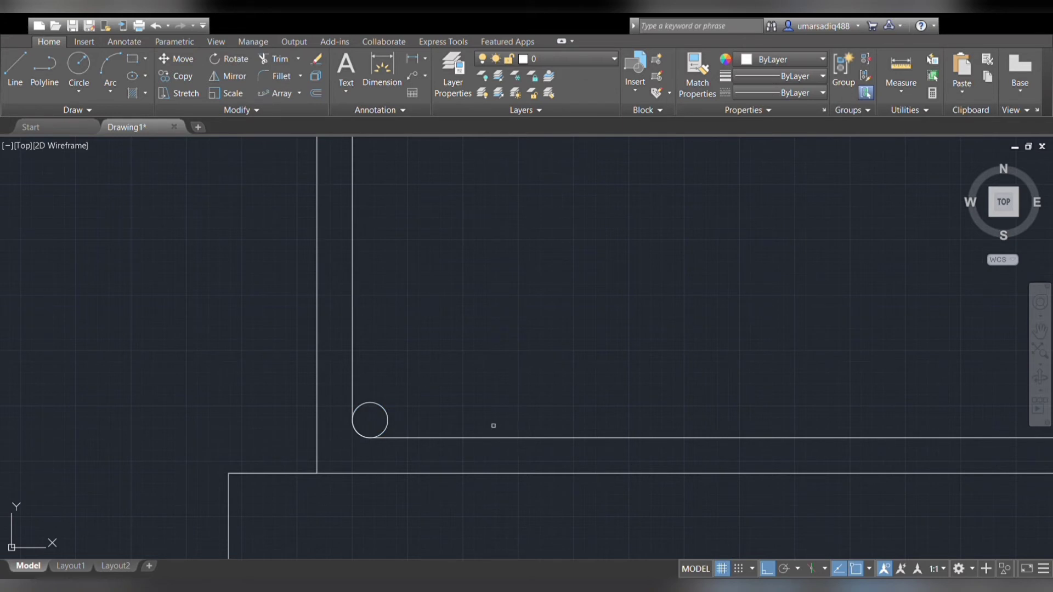
click(491, 436)
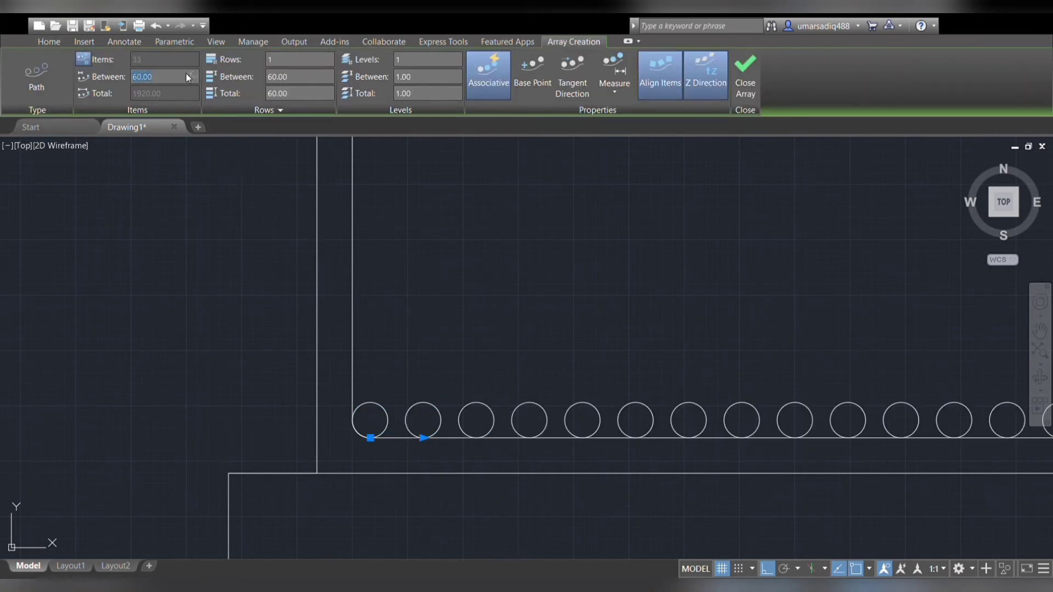
Space the bottom rebar circles 100 apart, finishing a 20-bar row, then select the row.
text(100)
key(Return)
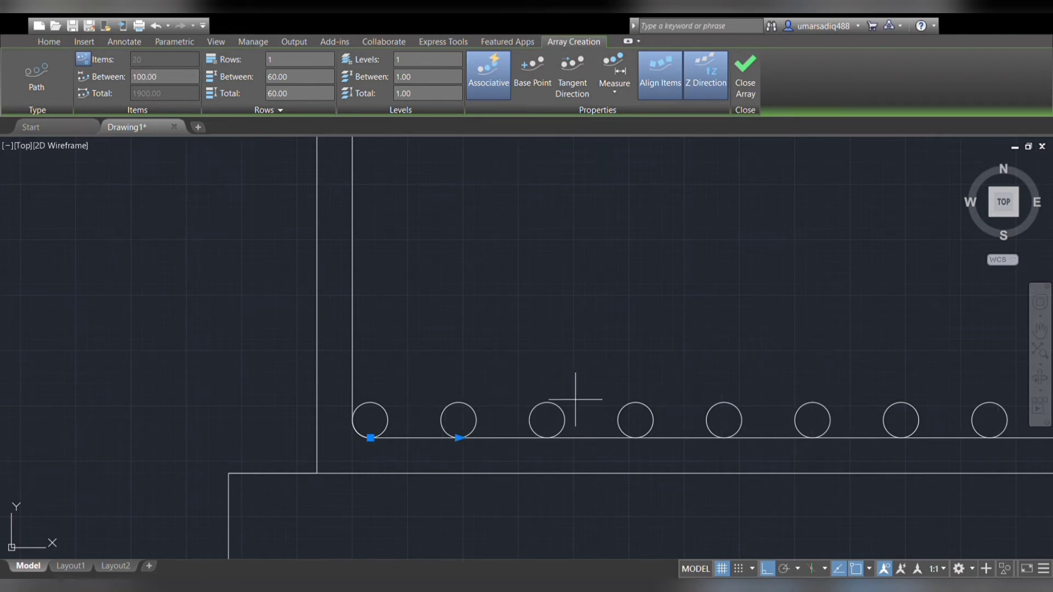
scroll(575, 399, down, 2)
scroll(574, 394, down, 2)
middle_drag(564, 372, 460, 340)
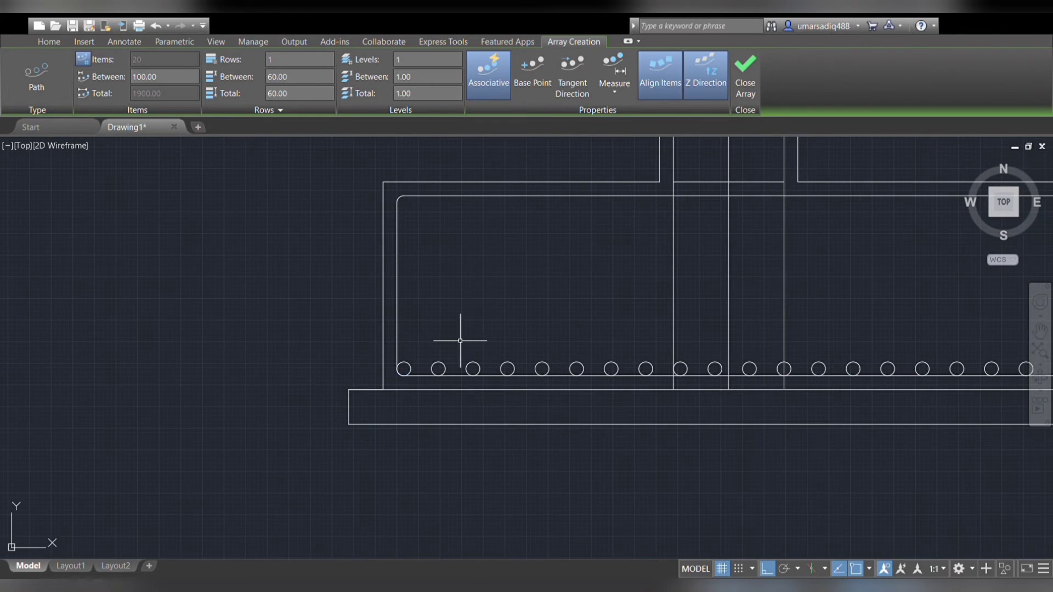
key(Return)
click(460, 368)
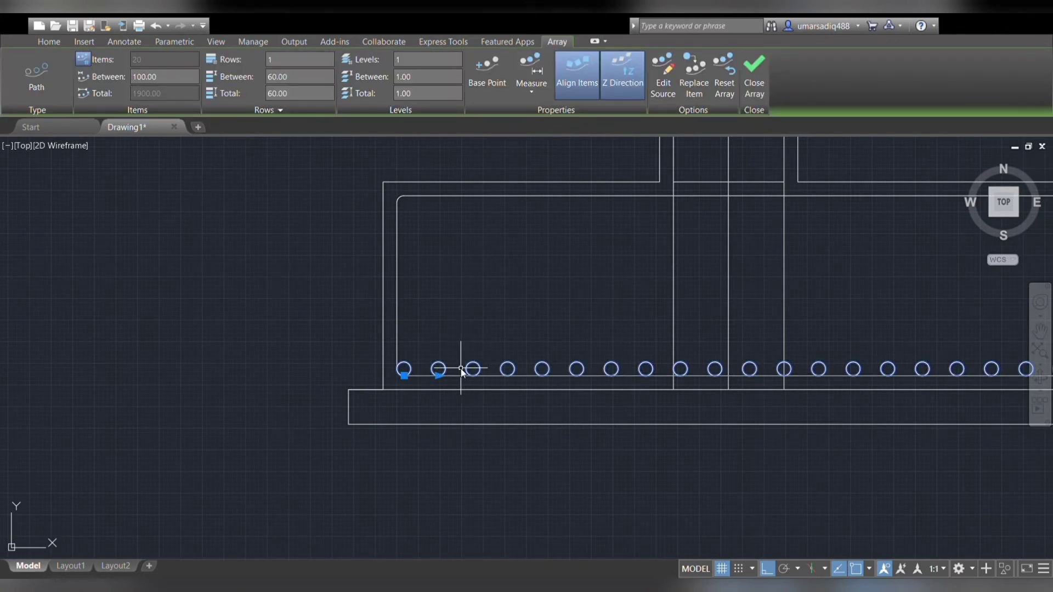
key(Escape)
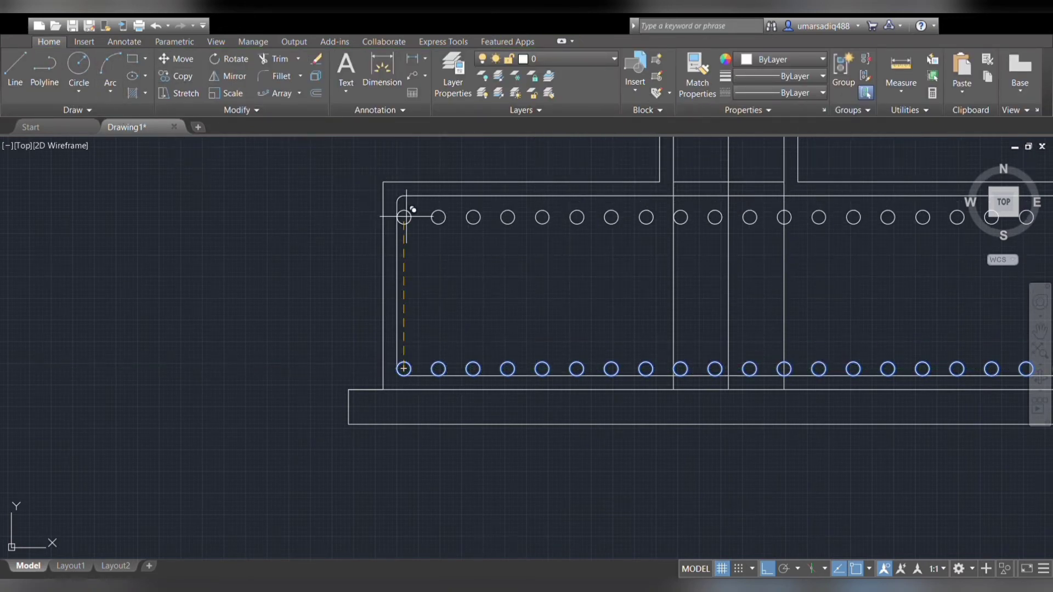
Zoom and pan to show the full footing section with both bar rows.
scroll(405, 212, up, 2)
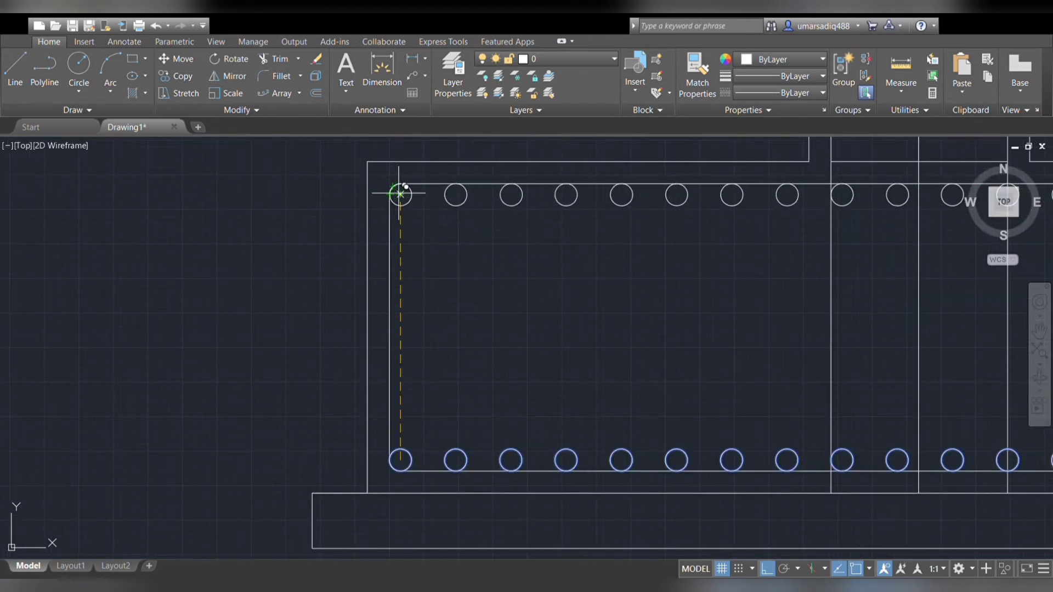
scroll(401, 194, up, 2)
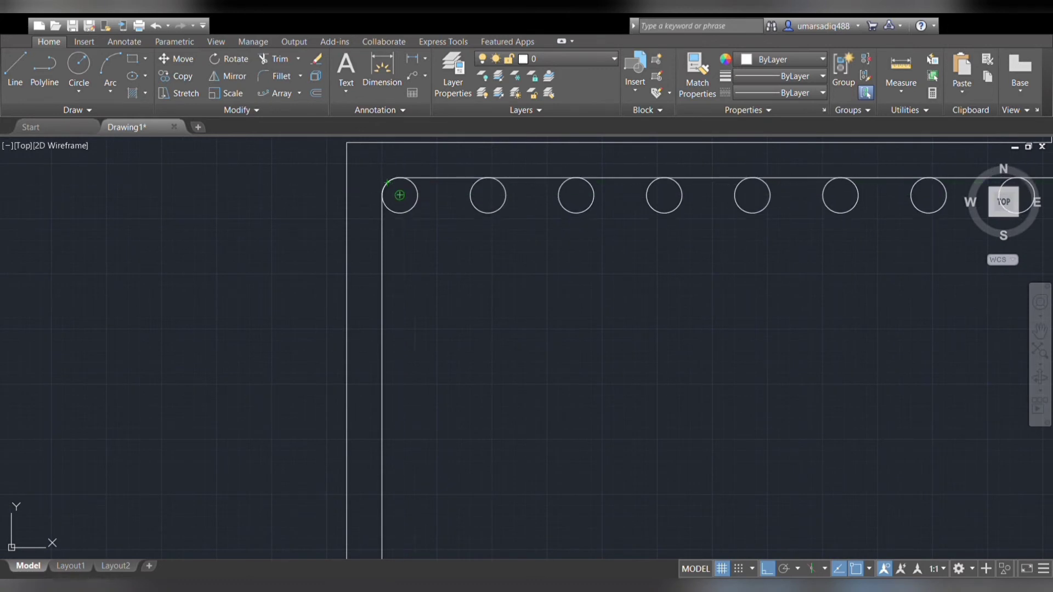
scroll(480, 340, down, 5)
middle_drag(481, 344, 419, 306)
Delete the short horizontal segment inside the column at the footing top.
scroll(522, 318, up, 1)
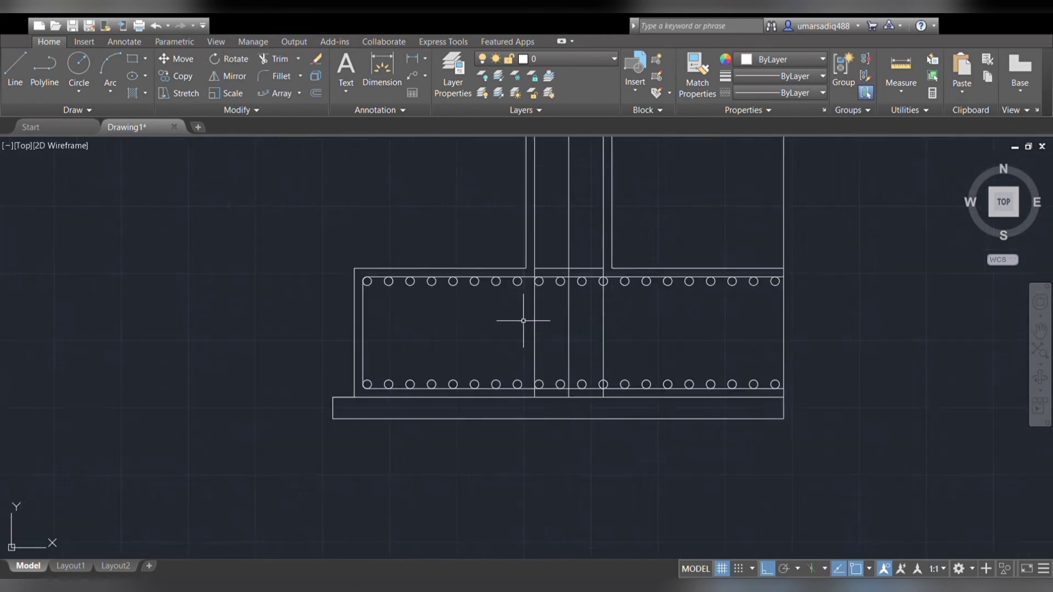
scroll(522, 322, down, 1)
scroll(522, 323, up, 2)
scroll(521, 302, up, 2)
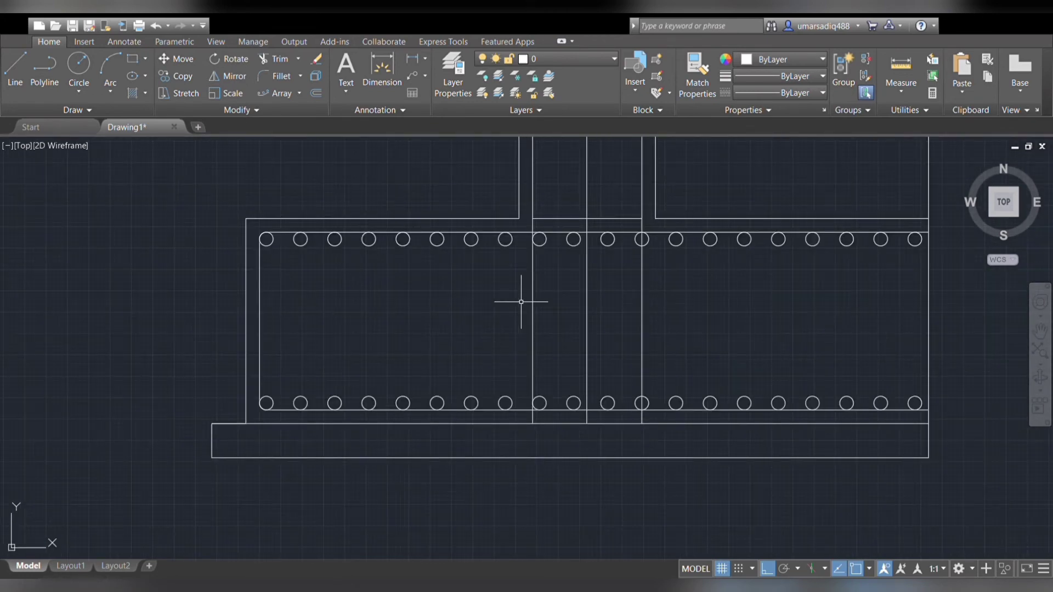
scroll(503, 326, down, 2)
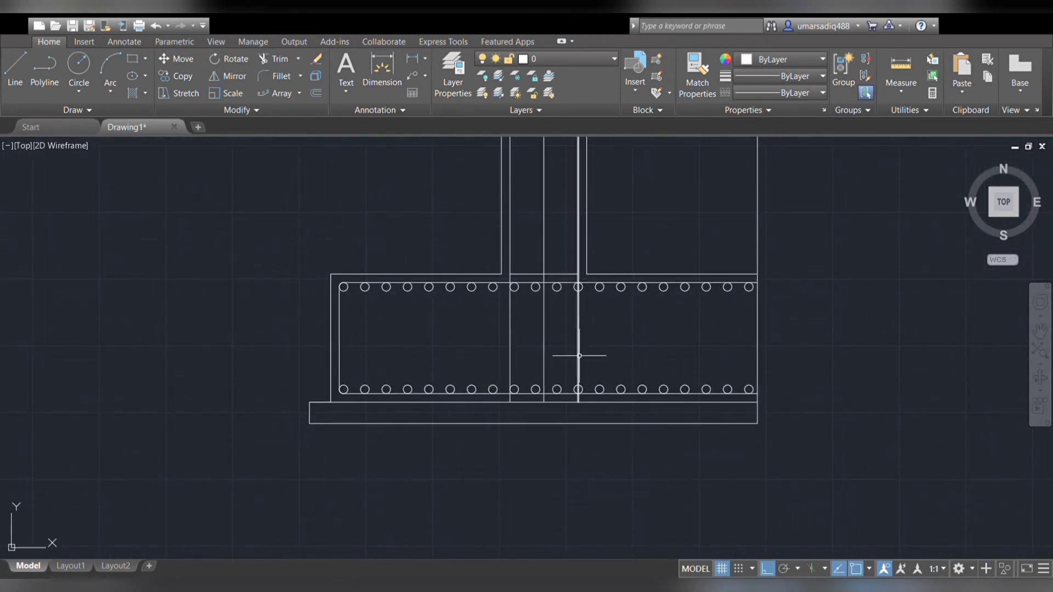
mouse_move(588, 353)
middle_down()
mouse_move(638, 399)
mouse_move(622, 394)
middle_up()
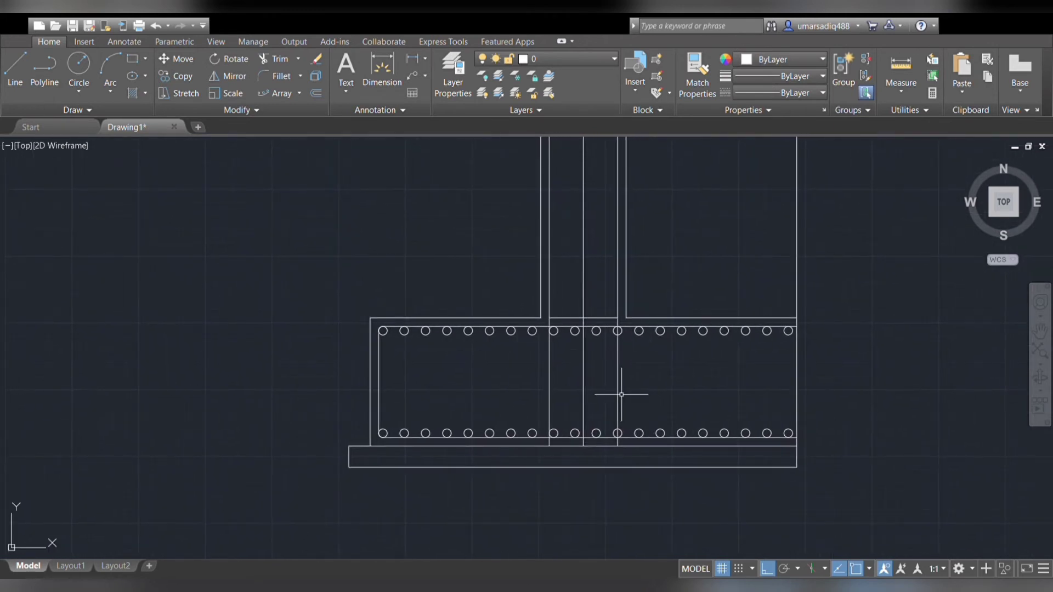
click(567, 316)
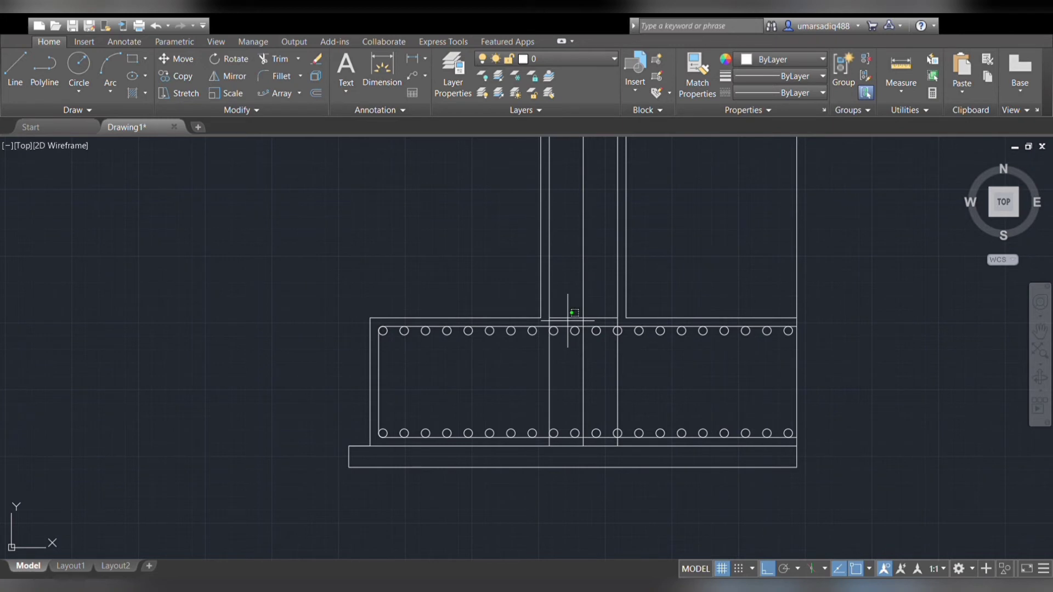
key(ctrl+z)
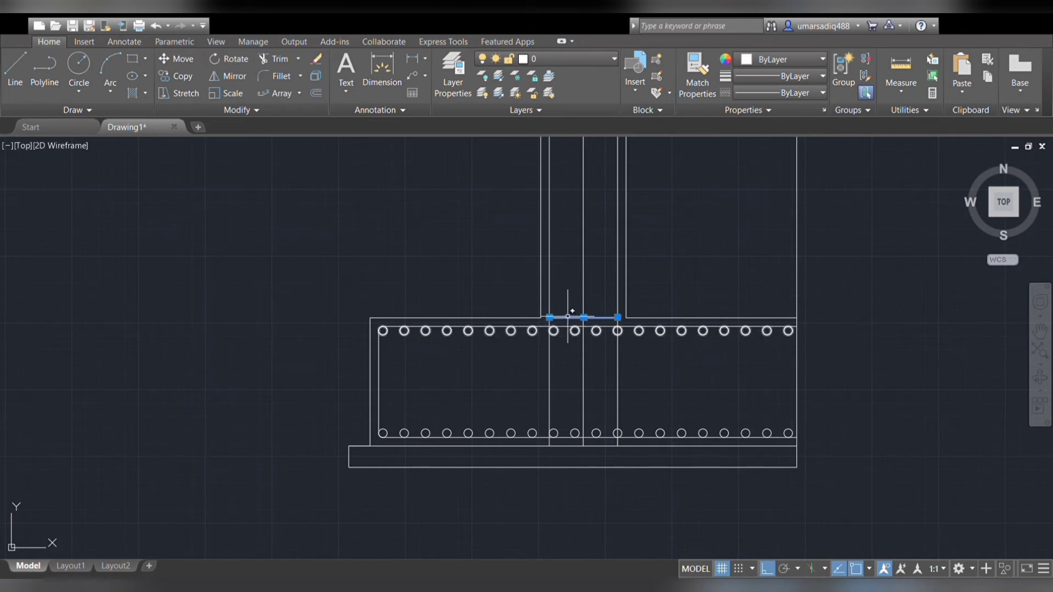
key(Delete)
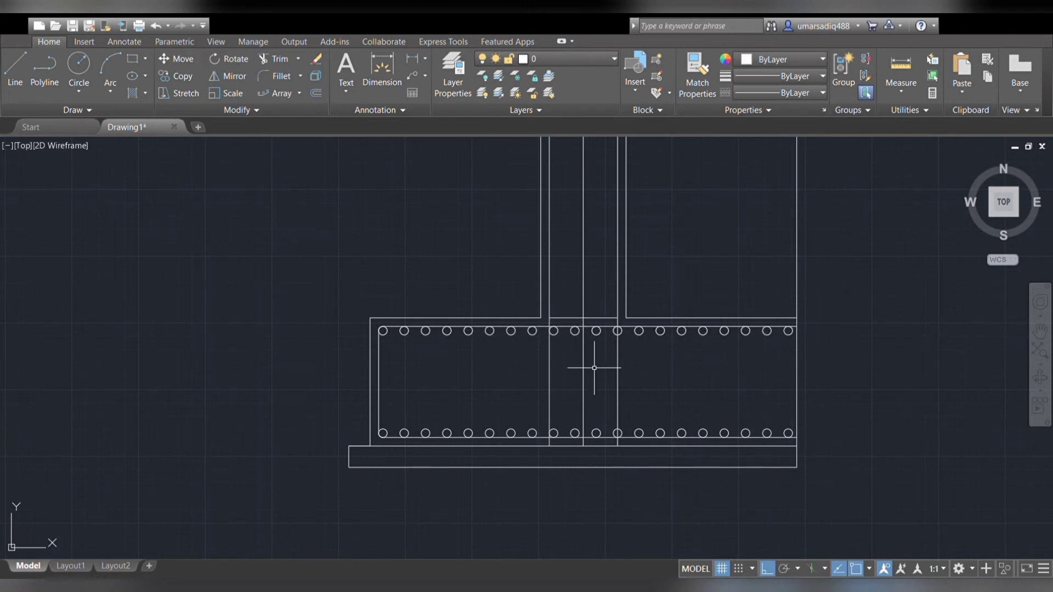
Zoom and pan to the column above the footing.
scroll(571, 357, up, 2)
scroll(571, 357, up, 2)
scroll(571, 357, down, 2)
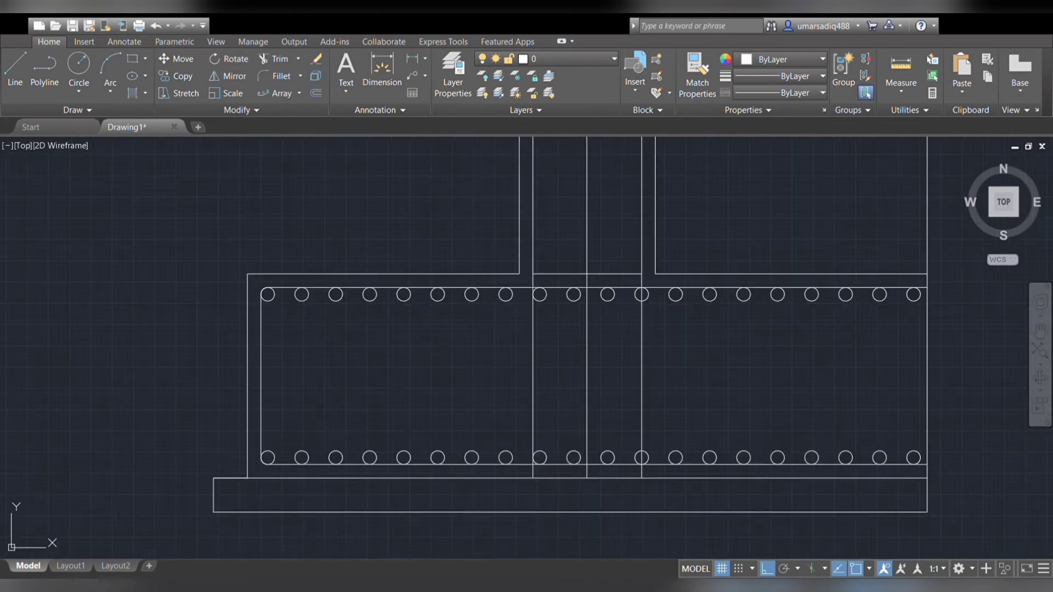
scroll(508, 346, down, 2)
scroll(516, 345, up, 2)
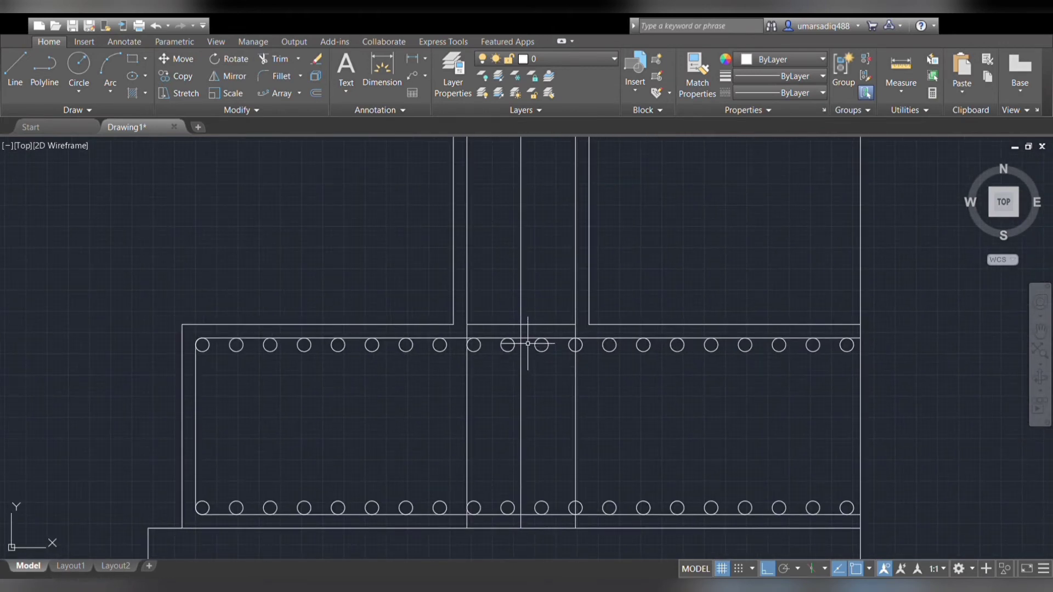
scroll(528, 343, up, 1)
scroll(512, 285, down, 3)
scroll(513, 286, down, 1)
middle_drag(513, 287, 501, 341)
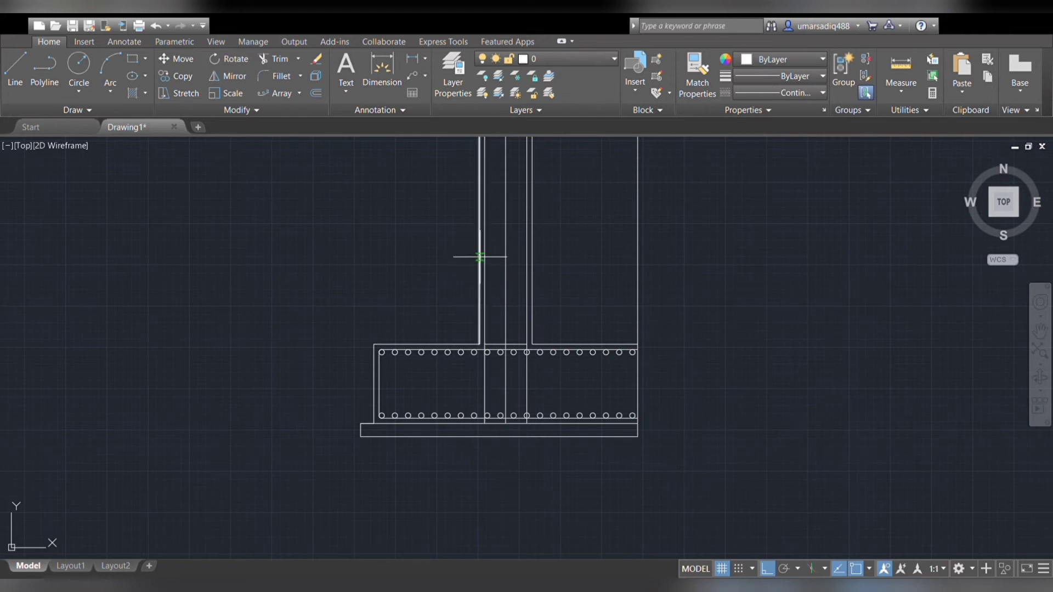
Draw a horizontal break line across the column from its left edge to its right edge.
click(479, 256)
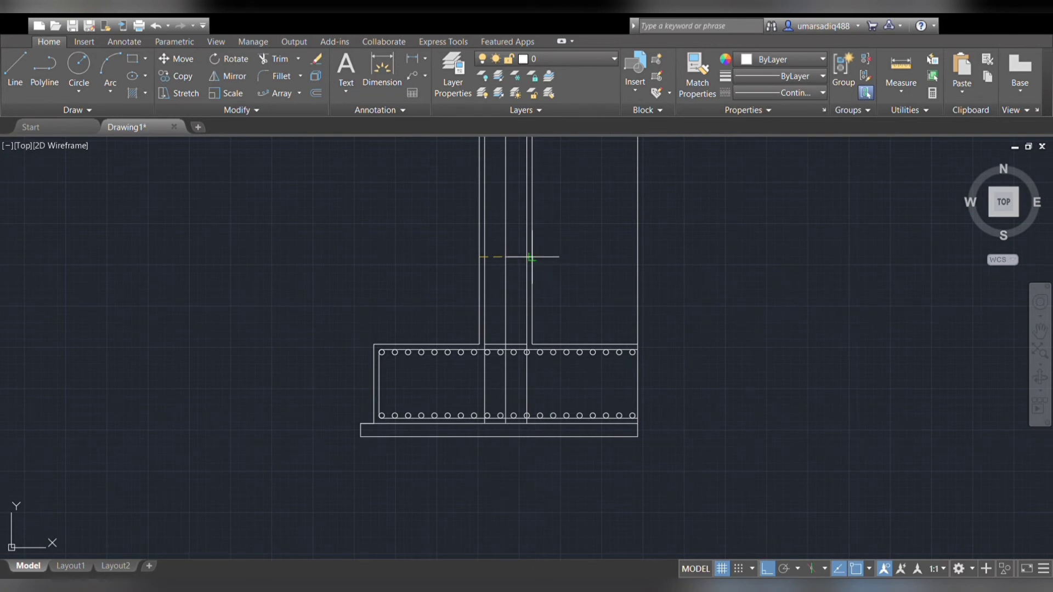
scroll(531, 257, up, 4)
click(524, 256)
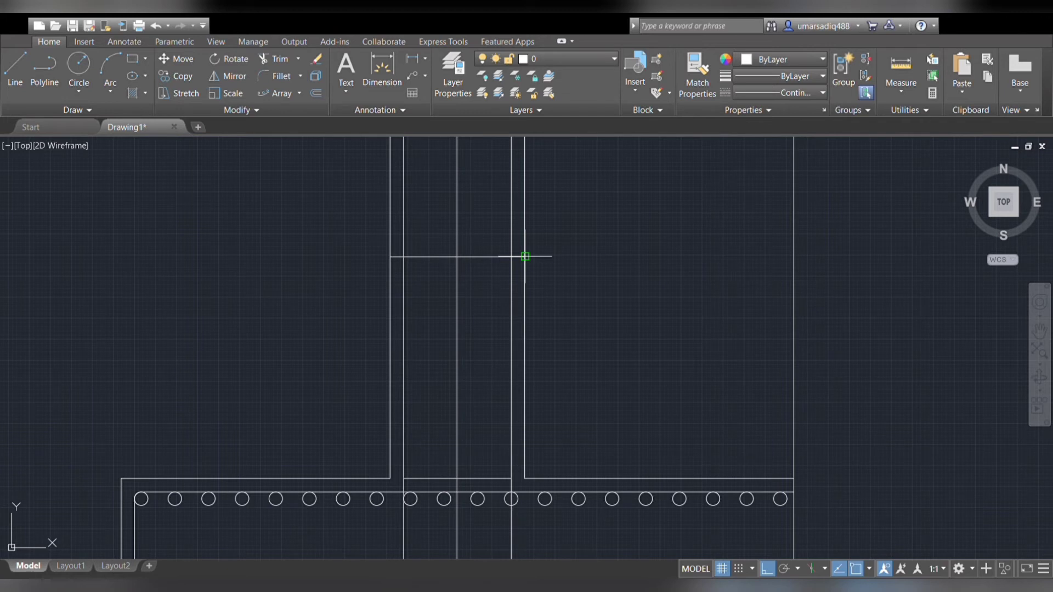
scroll(436, 258, up, 4)
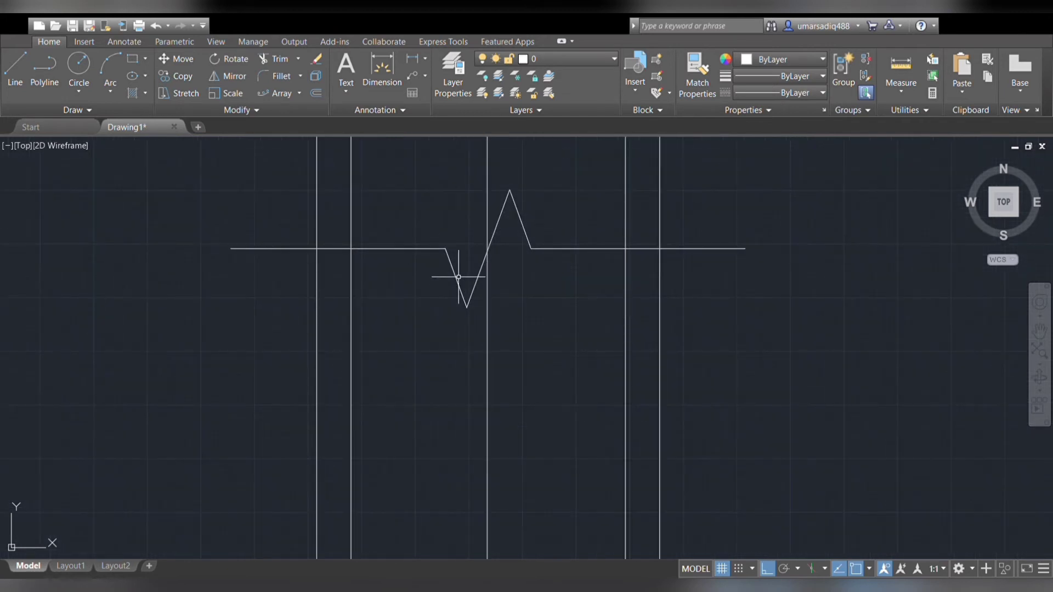
Erase the column lines between the footing slab and the break line.
scroll(459, 277, down, 6)
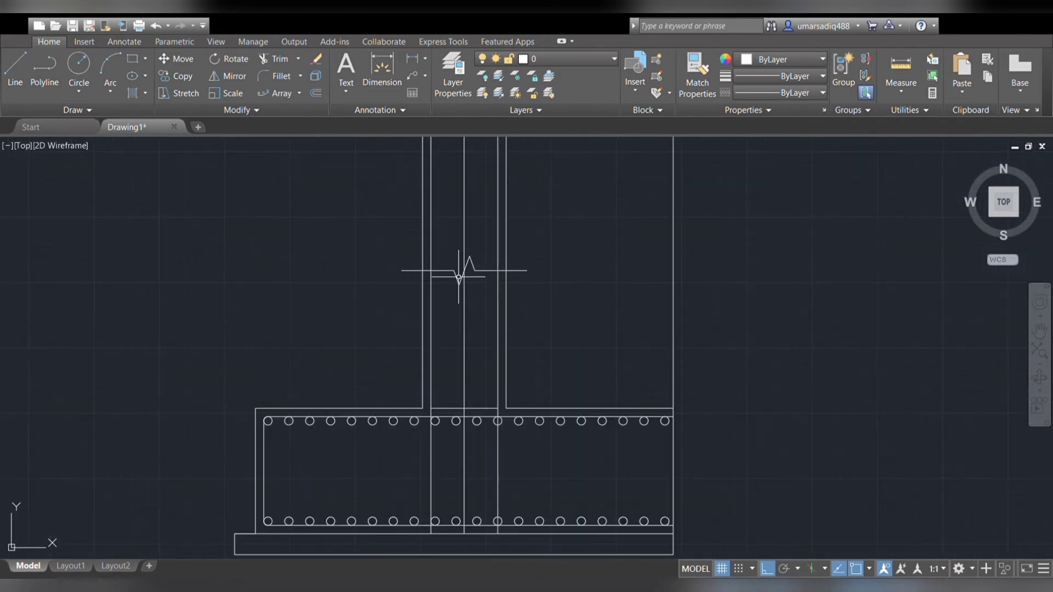
scroll(450, 291, down, 5)
scroll(446, 300, down, 2)
scroll(447, 303, up, 2)
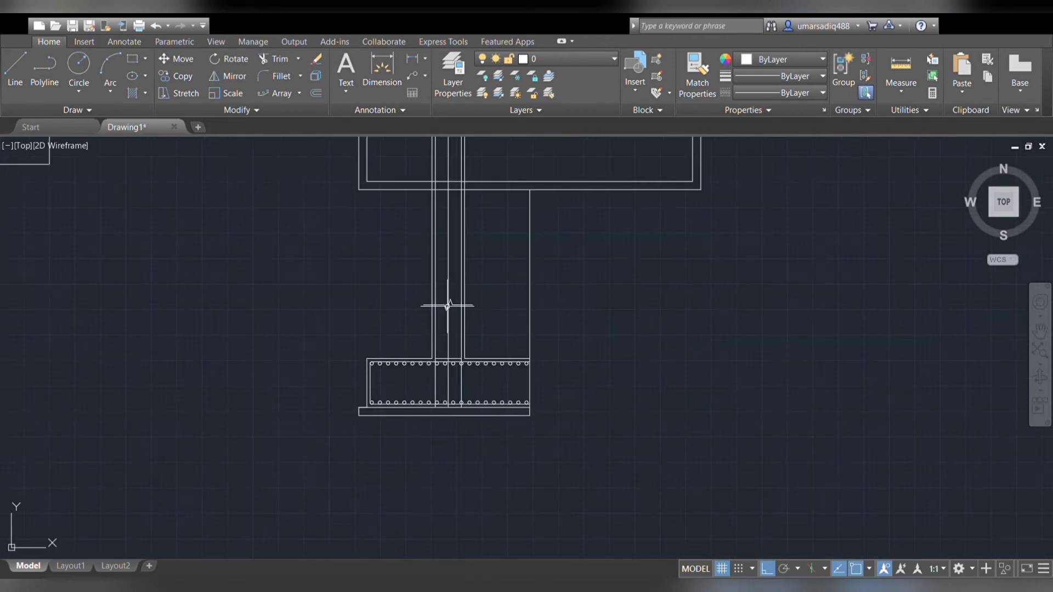
scroll(448, 303, up, 5)
scroll(449, 301, down, 4)
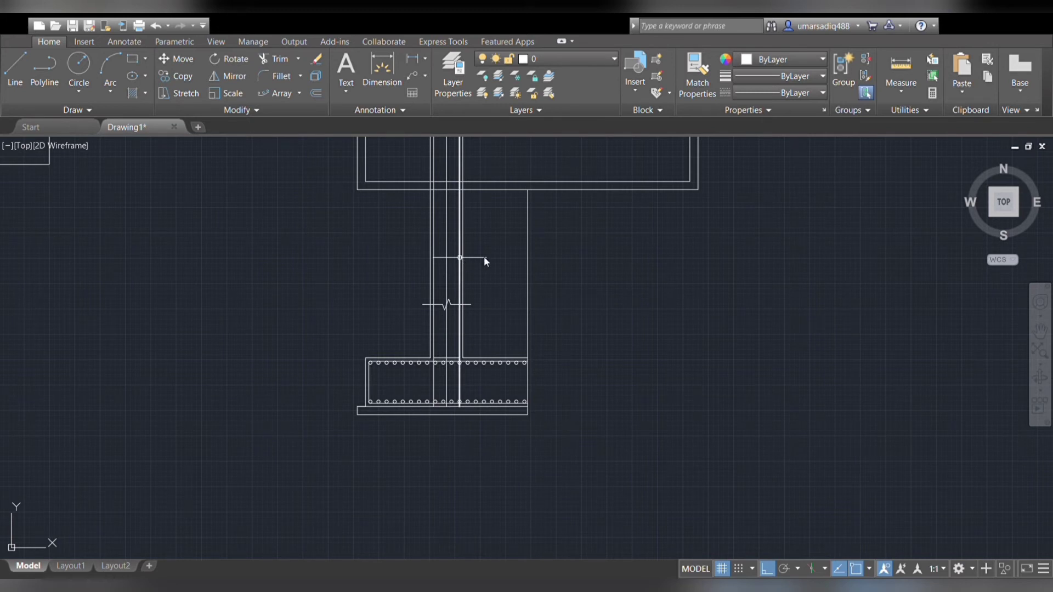
key(Escape)
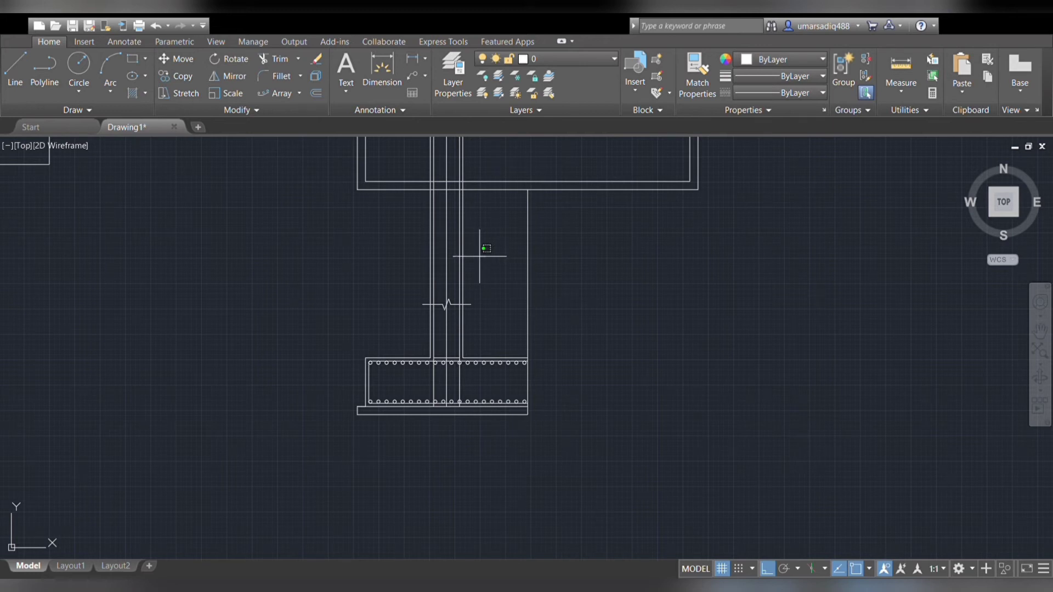
drag(480, 256, 399, 254)
key(Delete)
Erase the column lines running inside the footing slab.
scroll(472, 252, up, 2)
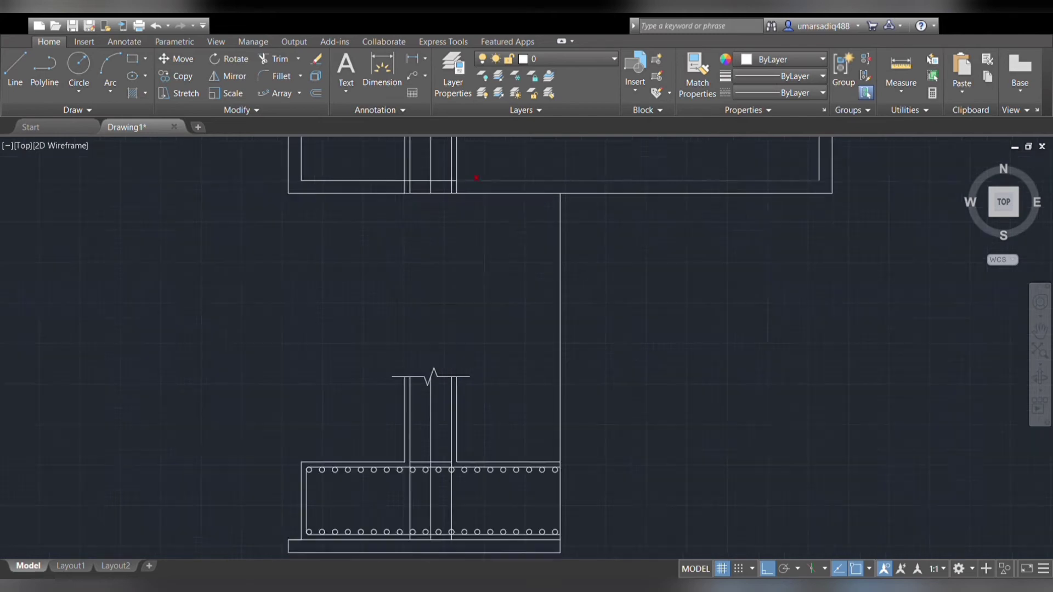
scroll(466, 274, down, 4)
scroll(461, 290, down, 1)
drag(486, 275, 442, 279)
key(Delete)
scroll(454, 389, down, 1)
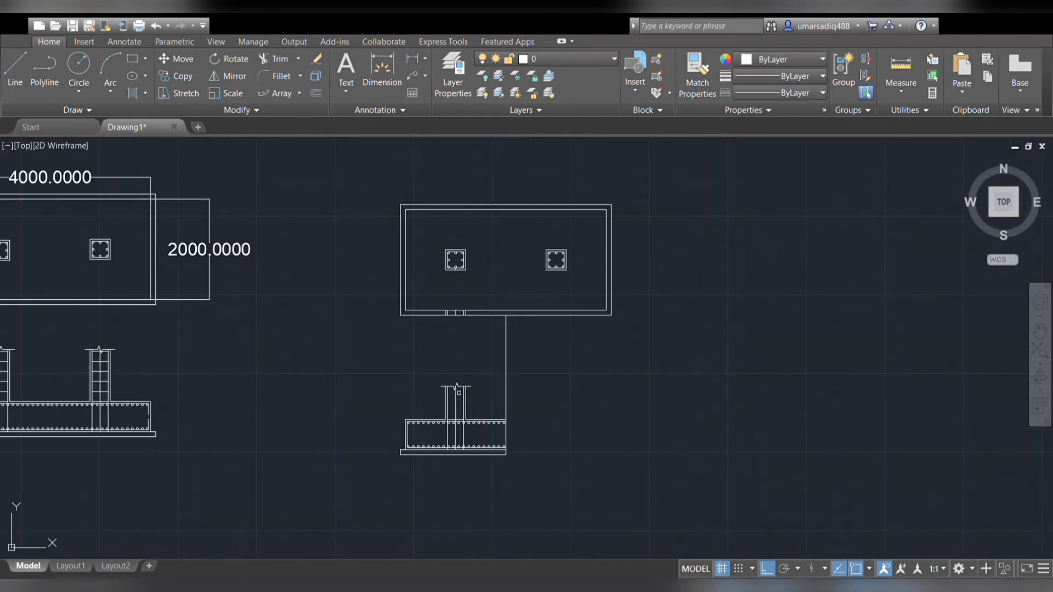
scroll(469, 387, up, 2)
mouse_move(470, 388)
middle_down()
mouse_move(468, 341)
mouse_move(486, 301)
middle_up()
scroll(486, 301, up, 2)
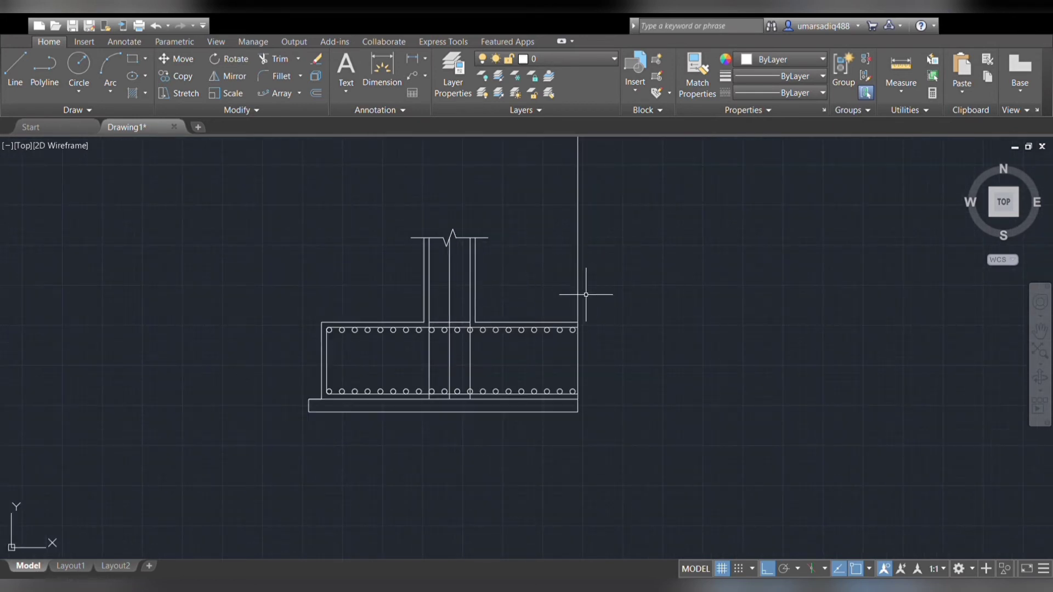
scroll(469, 320, up, 6)
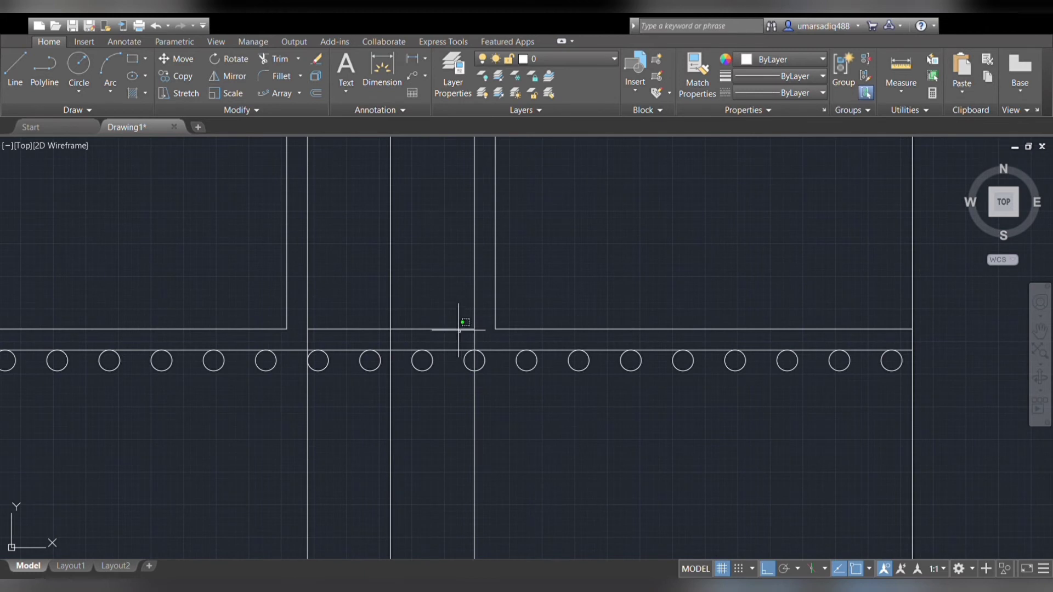
Path-array the short column-top line along the column centreline: 3 items, 480 apart.
click(457, 327)
scroll(454, 326, down, 6)
scroll(472, 318, up, 2)
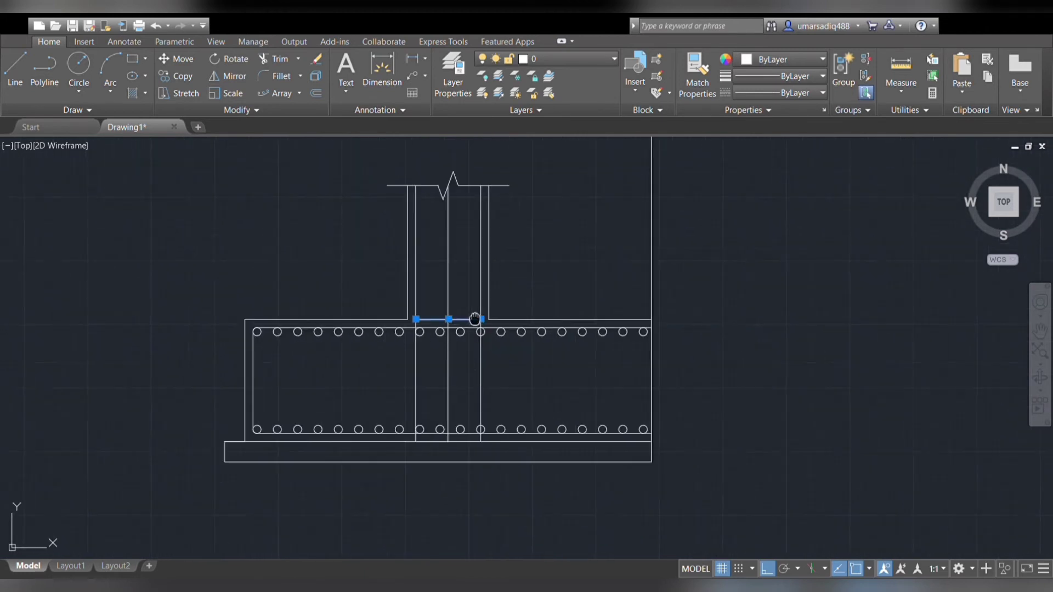
scroll(483, 318, up, 2)
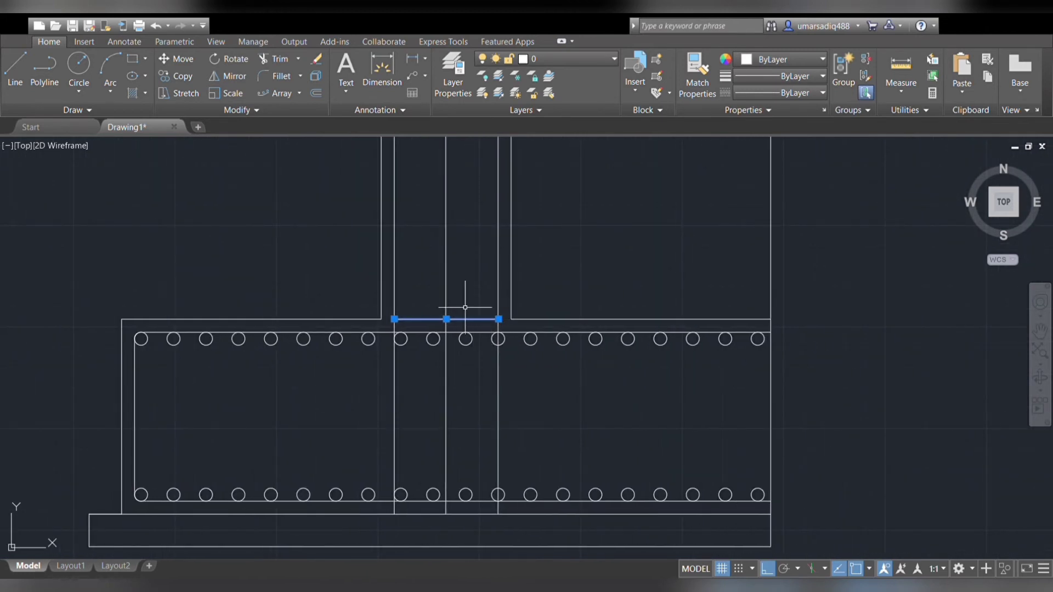
click(289, 96)
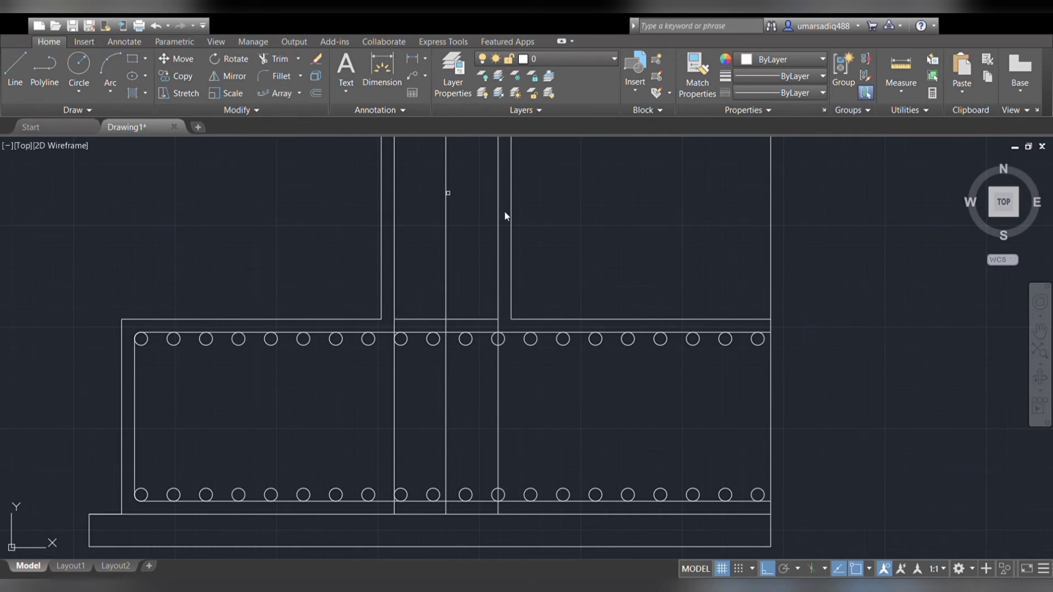
click(496, 254)
scroll(473, 261, down, 6)
scroll(474, 296, up, 6)
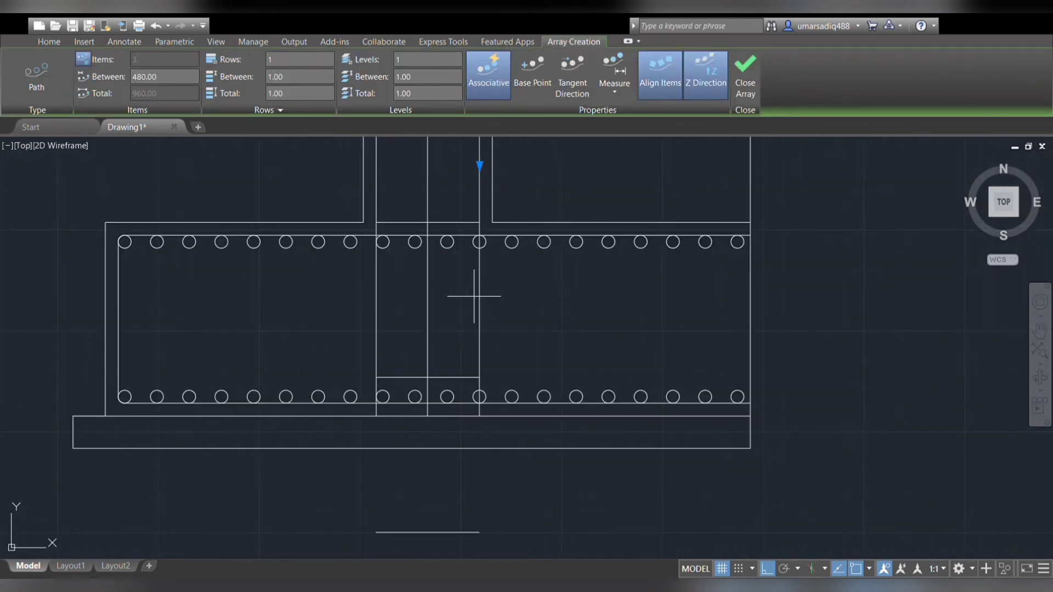
key(Return)
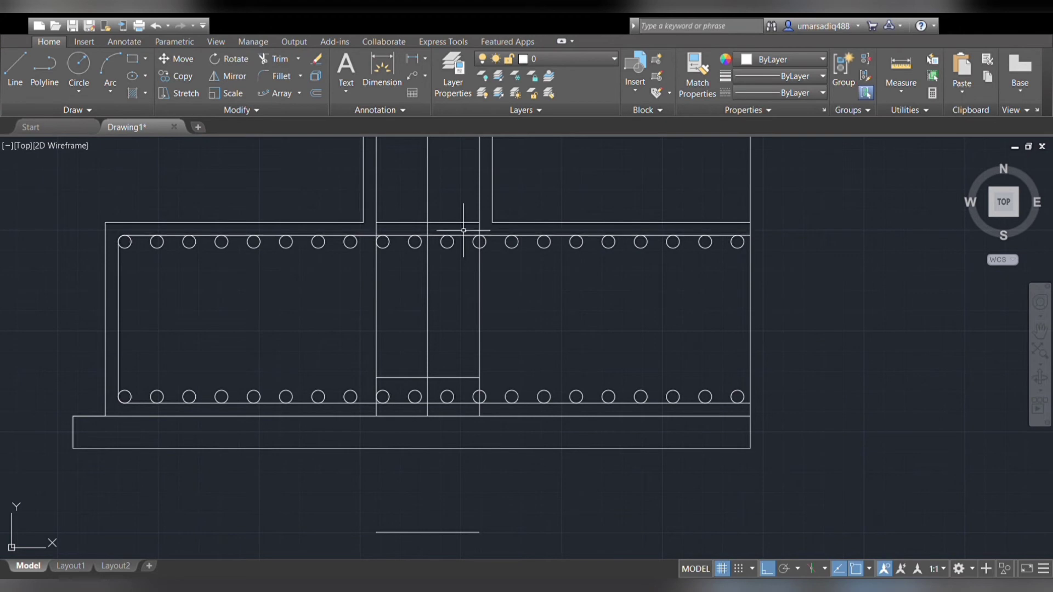
Inspect the new stirrup array, then undo the last action.
click(457, 223)
key(Escape)
click(461, 378)
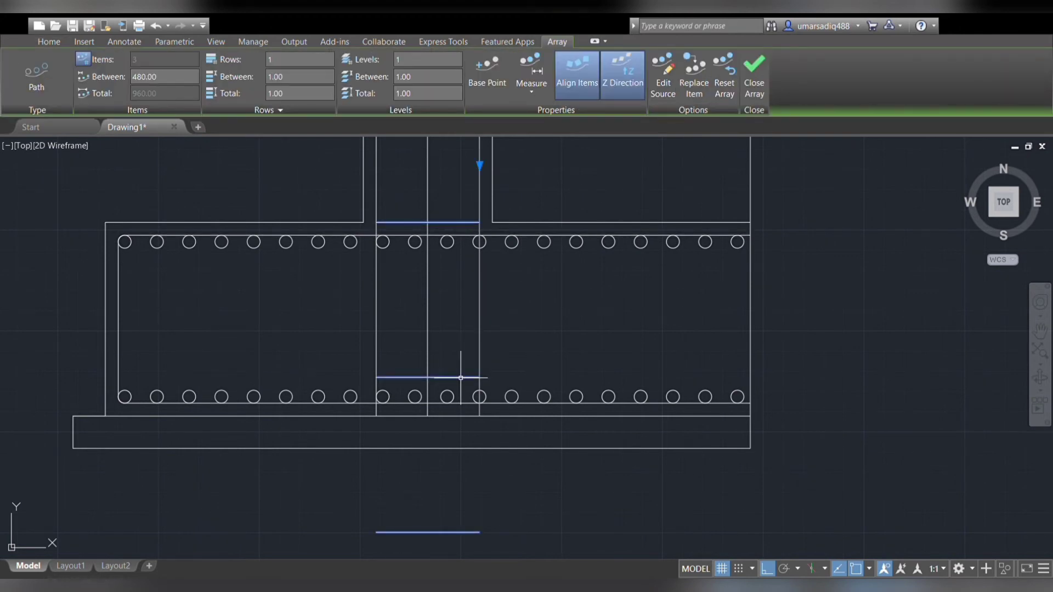
key(Escape)
scroll(430, 220, up, 2)
scroll(417, 231, down, 4)
middle_drag(414, 230, 457, 264)
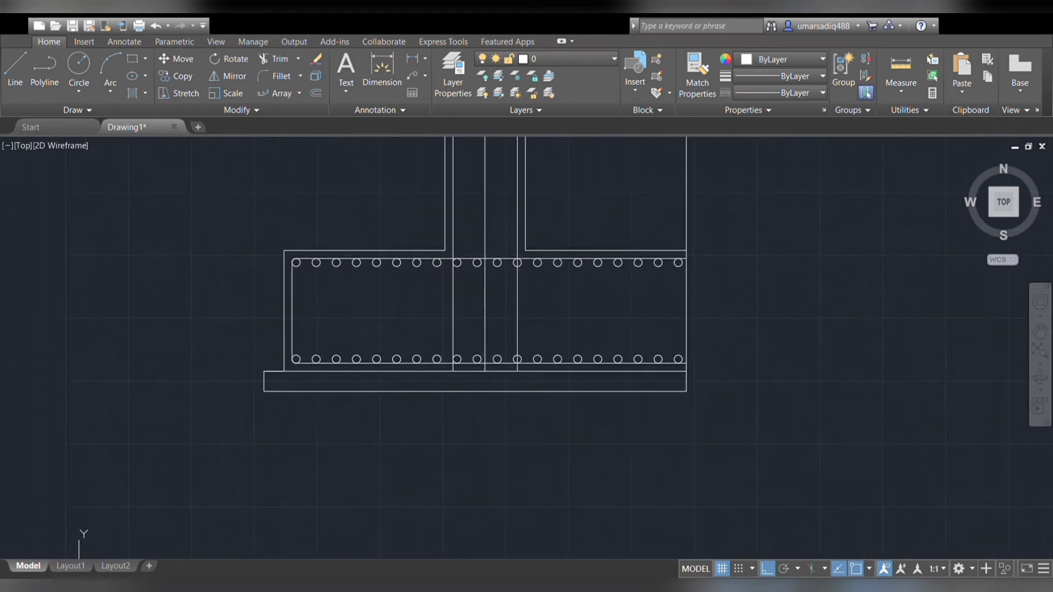
key(ctrl+z)
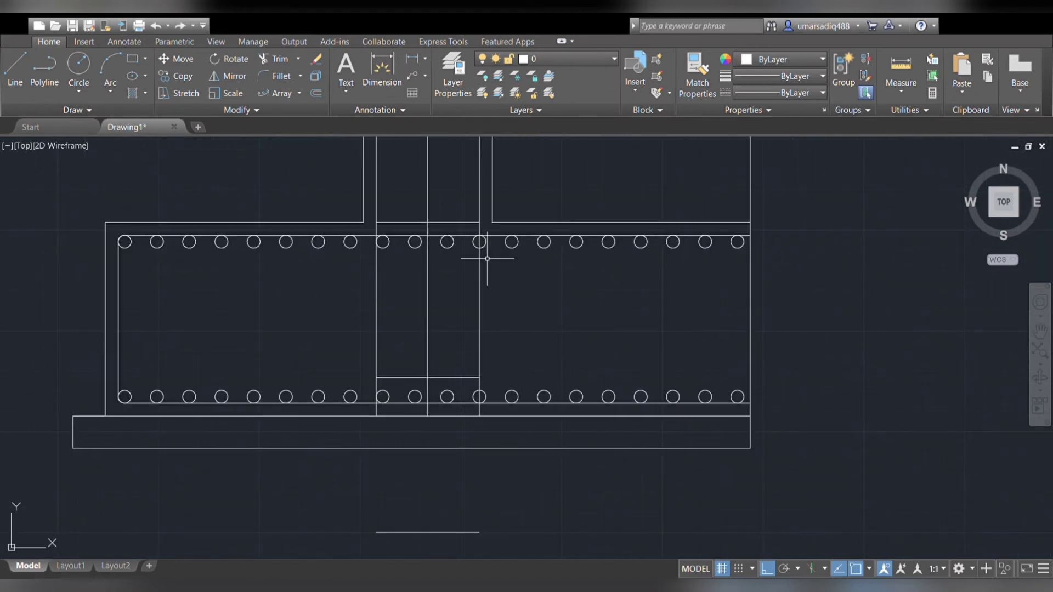
Undo the previous change and bring the column top back into view.
key(ctrl+z)
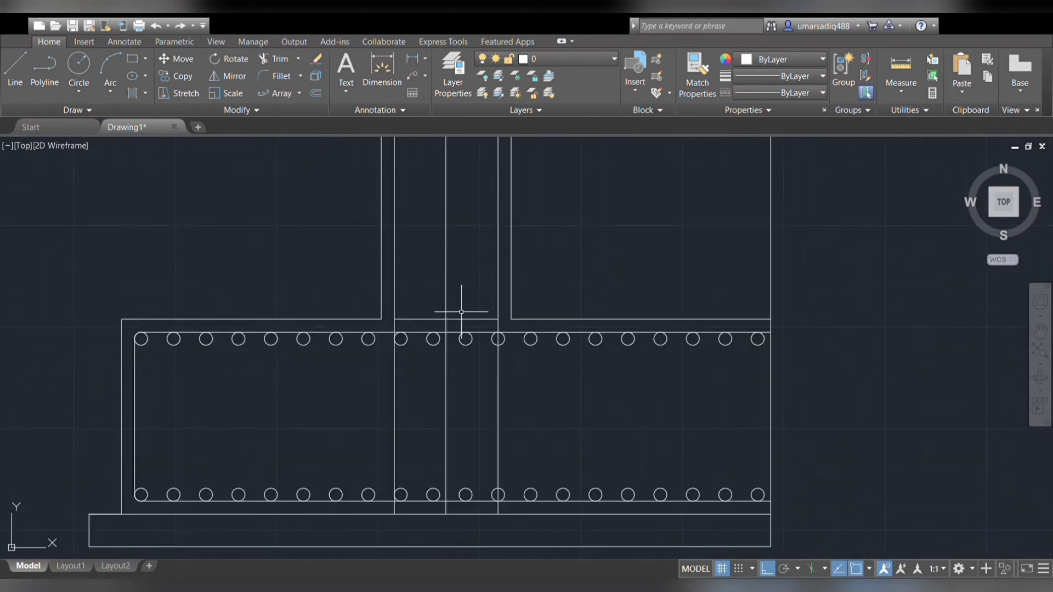
scroll(461, 306, down, 2)
scroll(468, 324, up, 4)
scroll(468, 325, down, 5)
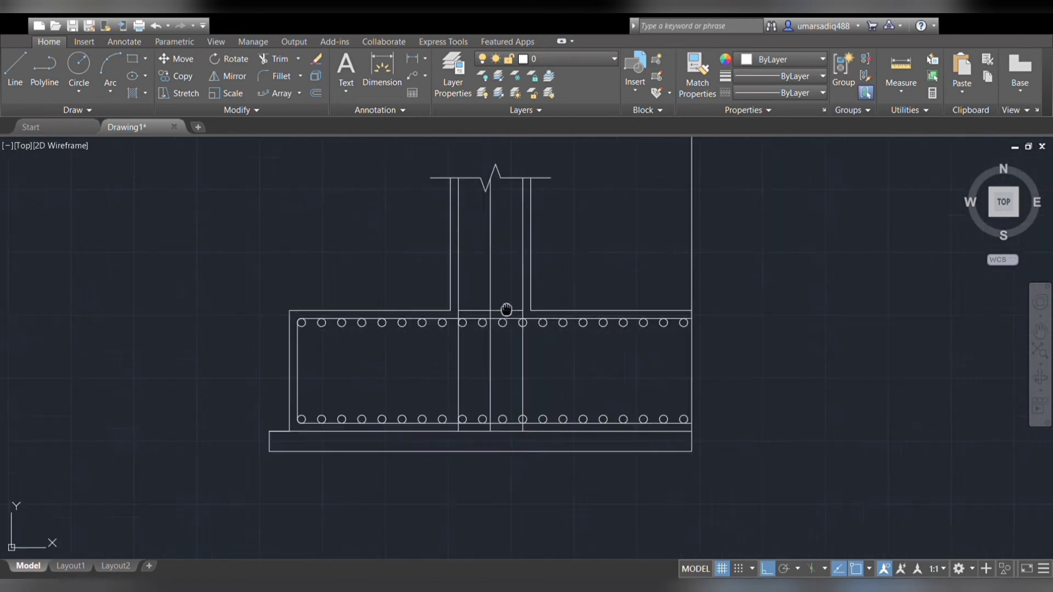
scroll(506, 308, up, 2)
scroll(506, 303, up, 1)
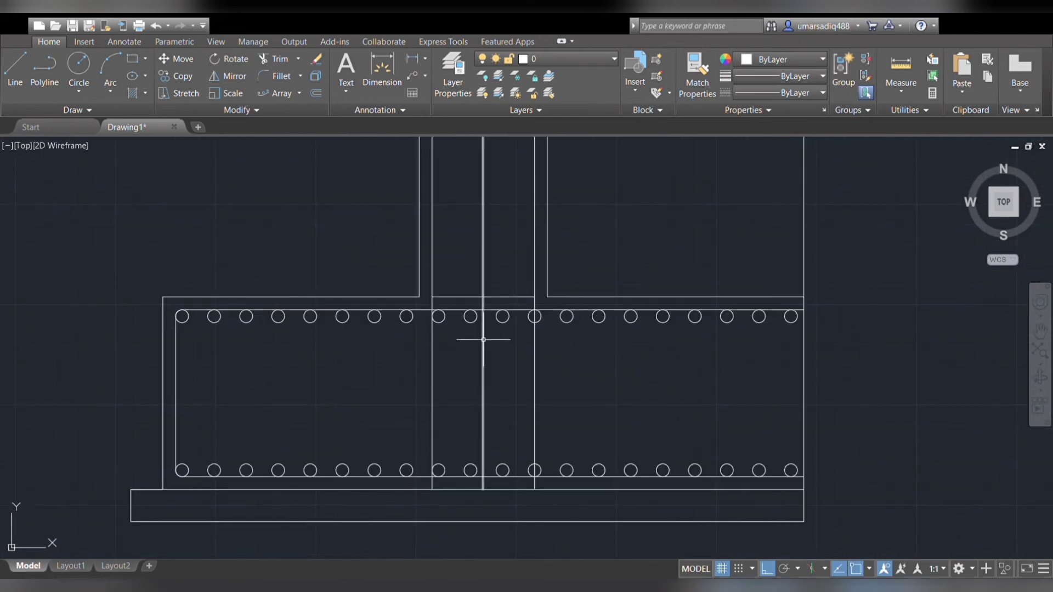
scroll(494, 458, down, 3)
scroll(494, 457, up, 3)
middle_drag(494, 457, 477, 354)
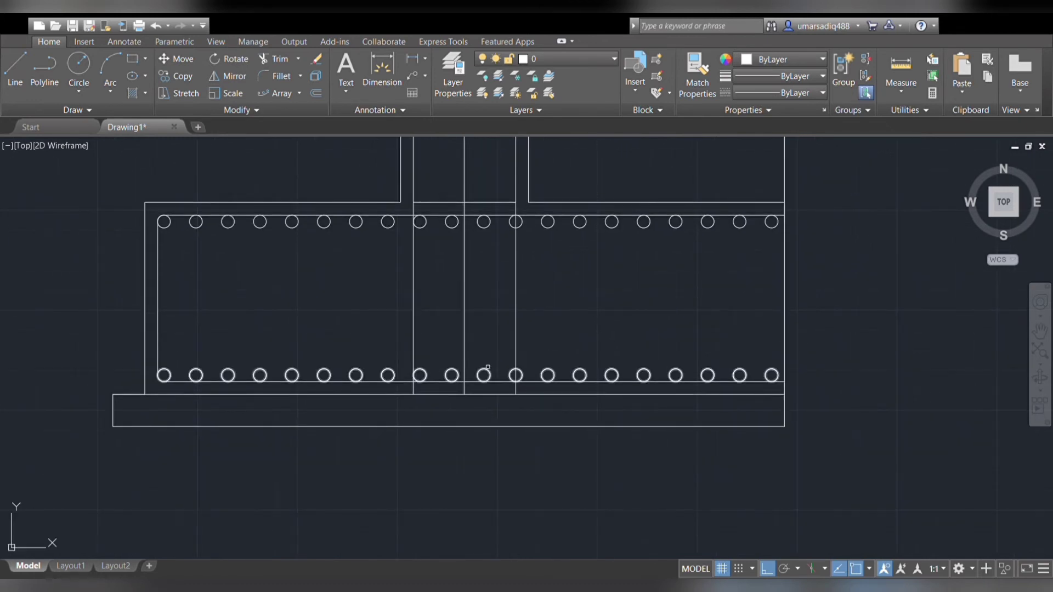
scroll(525, 386, up, 5)
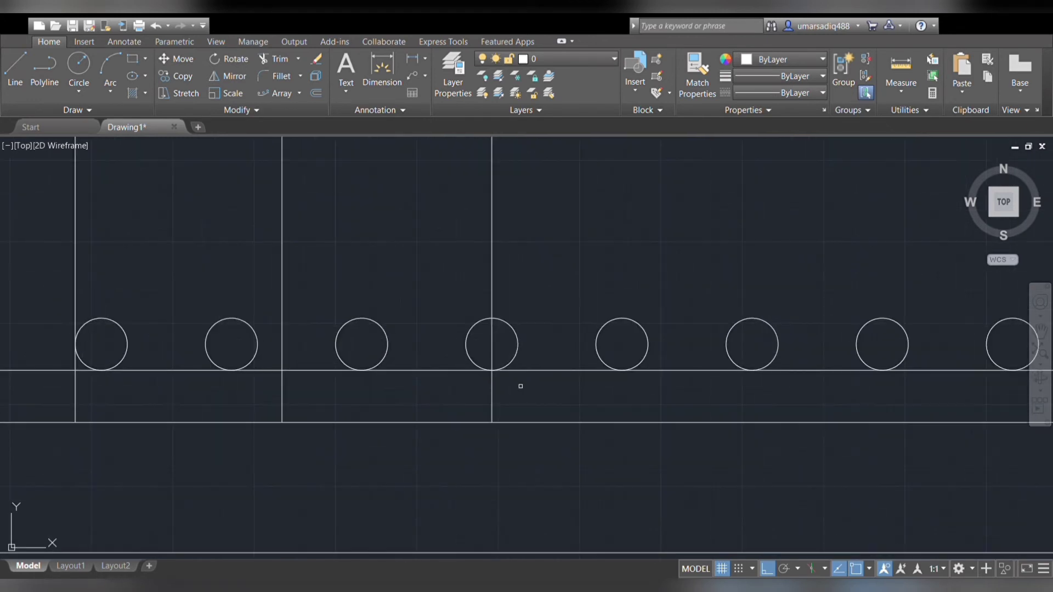
scroll(348, 395, down, 4)
scroll(235, 376, down, 2)
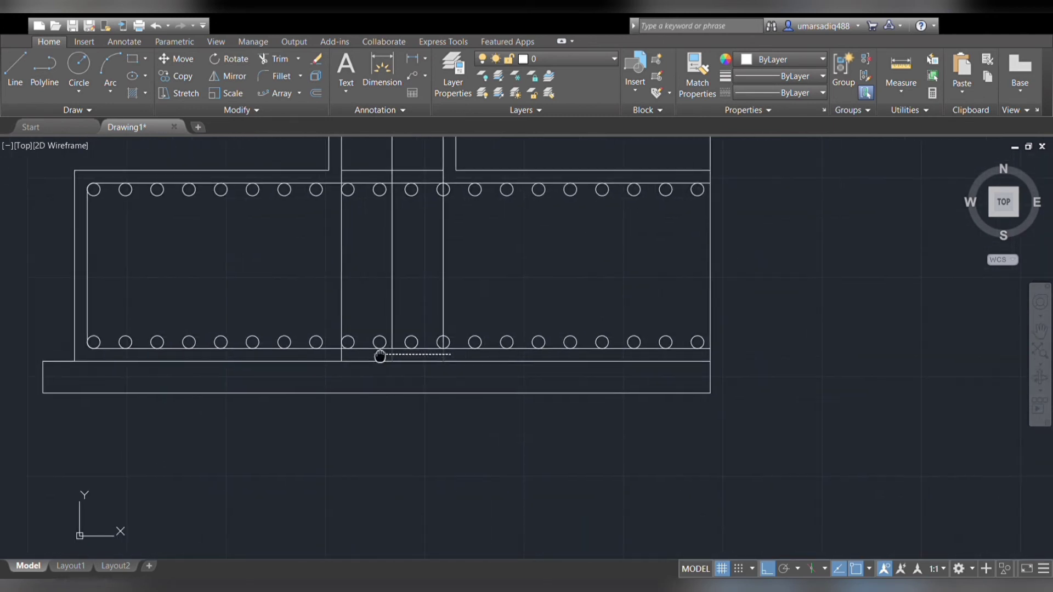
scroll(392, 349, down, 2)
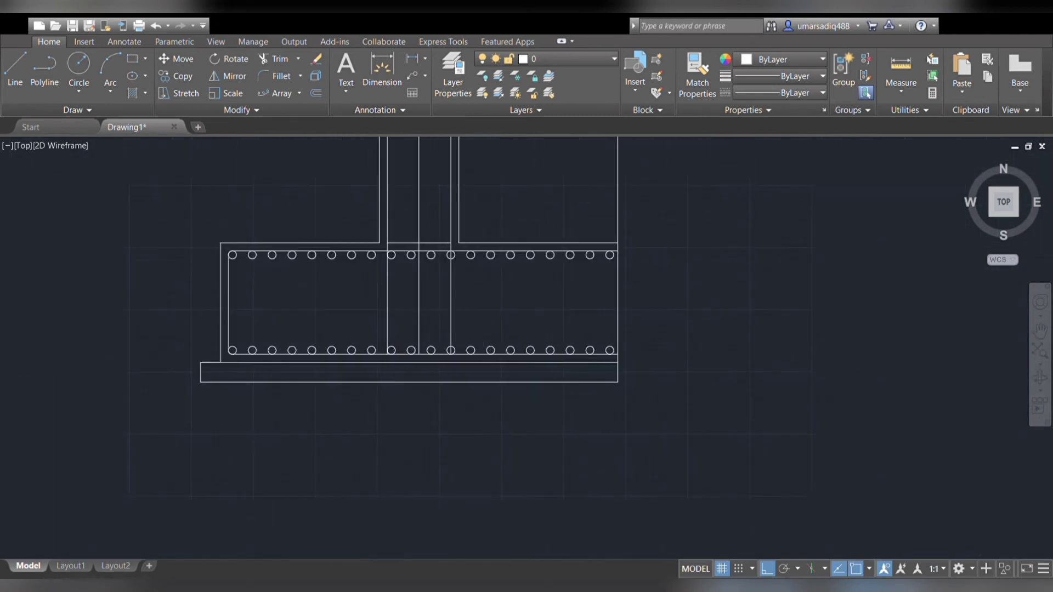
scroll(396, 340, up, 5)
scroll(386, 362, down, 5)
scroll(382, 320, up, 2)
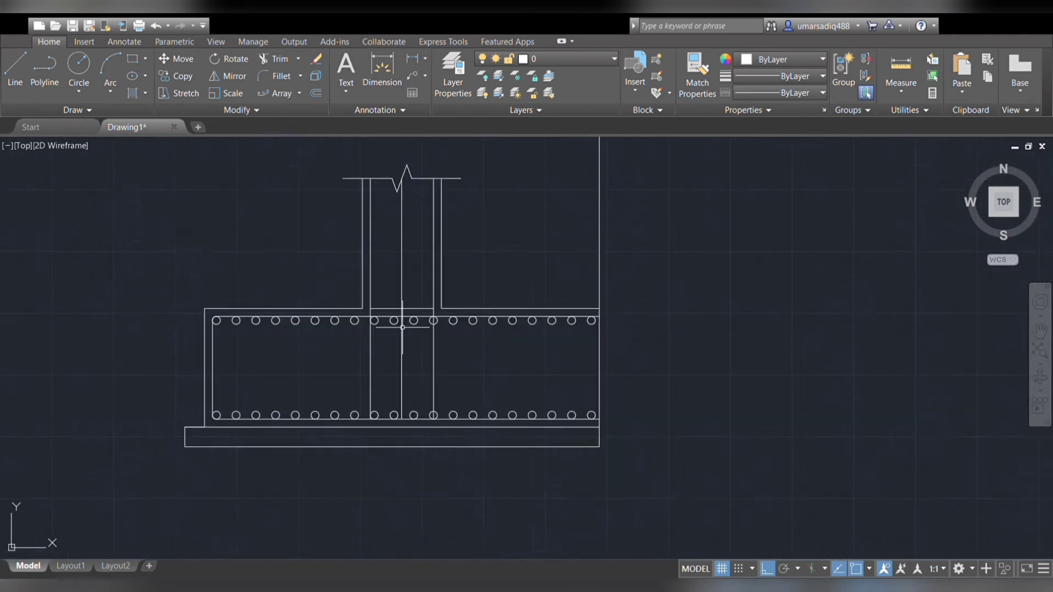
scroll(408, 311, up, 2)
Path-array the short column-top line along the column centreline, previewing 3 items 480 apart.
click(420, 296)
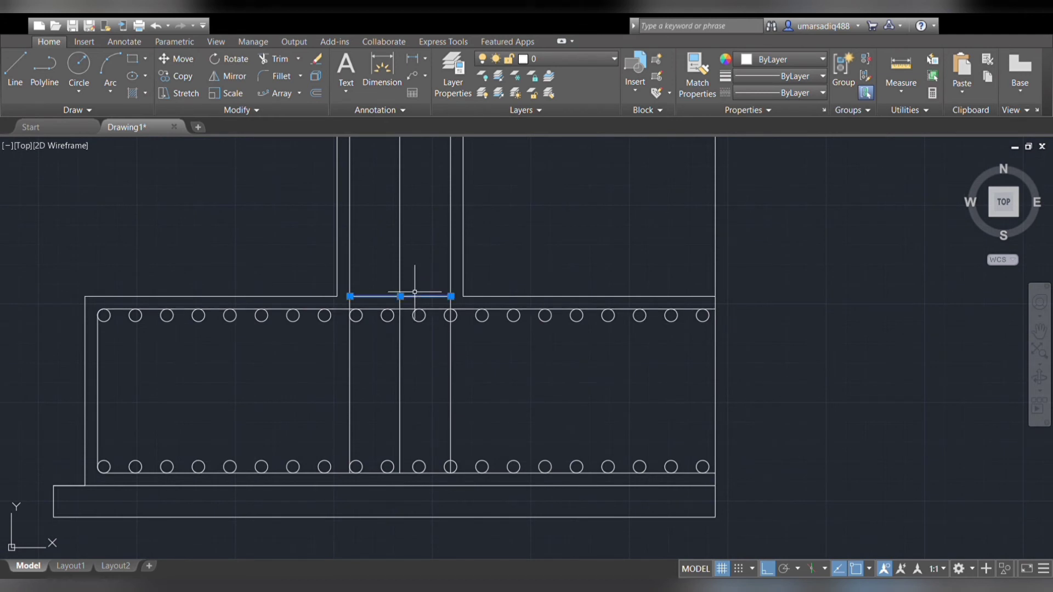
click(283, 95)
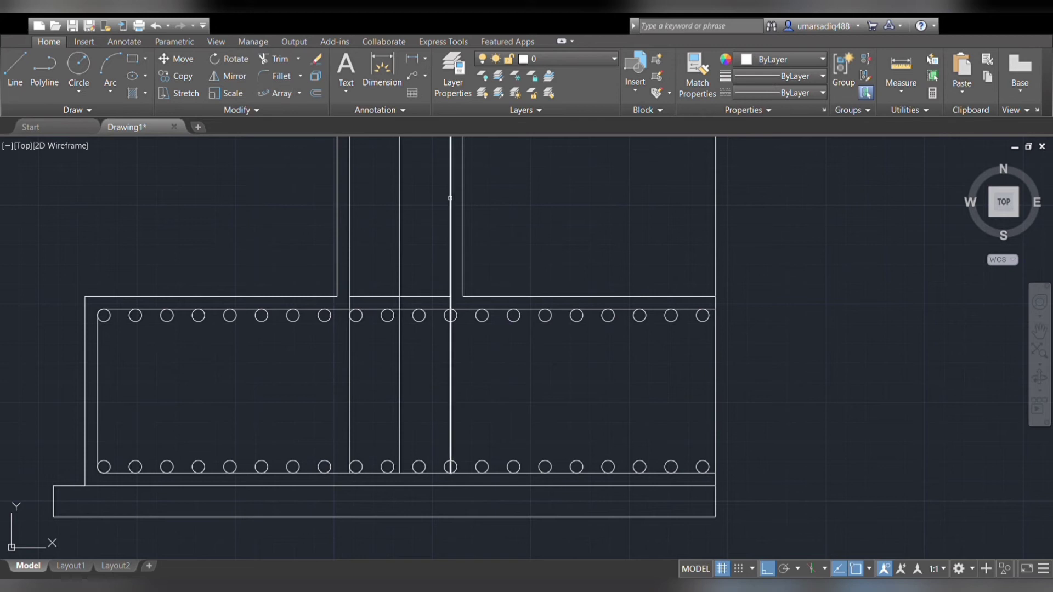
click(451, 195)
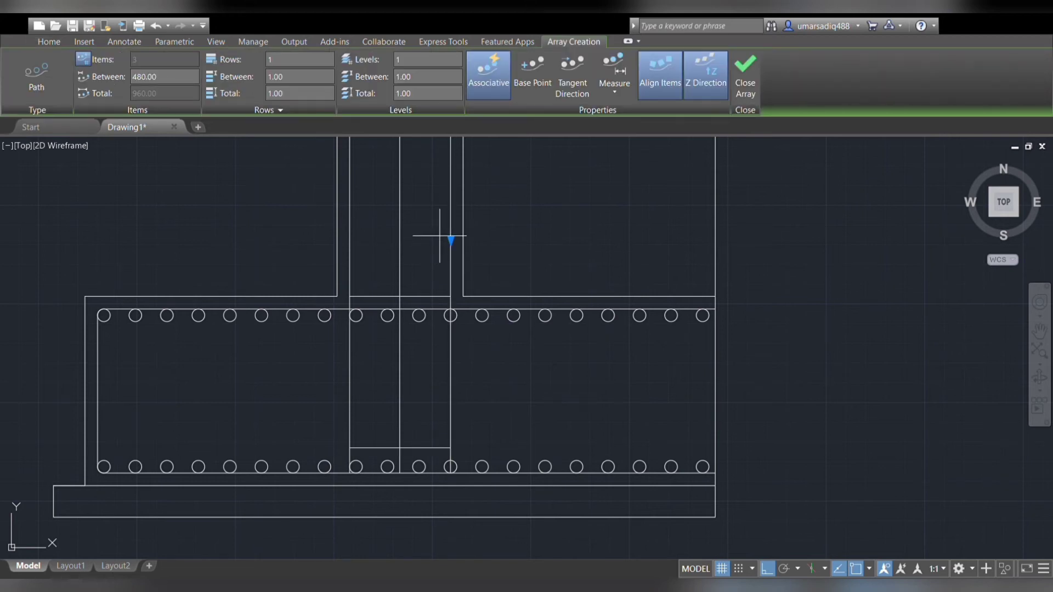
Finish the three-copy stirrup array along the right section's column.
scroll(452, 192, down, 4)
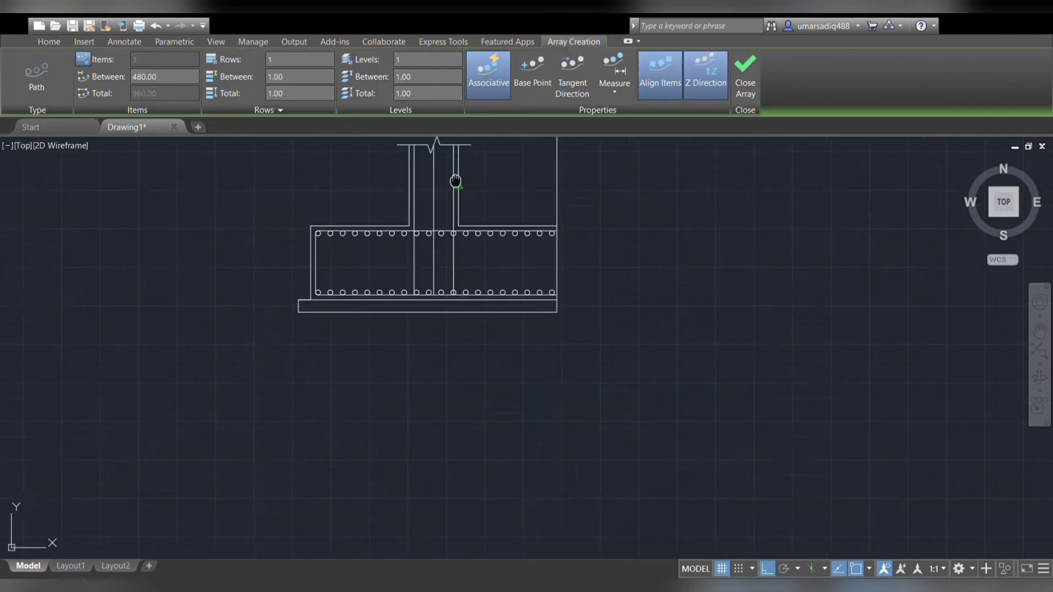
mouse_move(456, 178)
middle_down()
mouse_move(489, 436)
mouse_move(491, 376)
mouse_move(528, 299)
middle_up()
scroll(482, 465, down, 3)
scroll(491, 377, up, 6)
scroll(486, 364, up, 3)
scroll(529, 299, down, 2)
key(Return)
Check the finished stirrup array, then select the short column-top line.
click(468, 348)
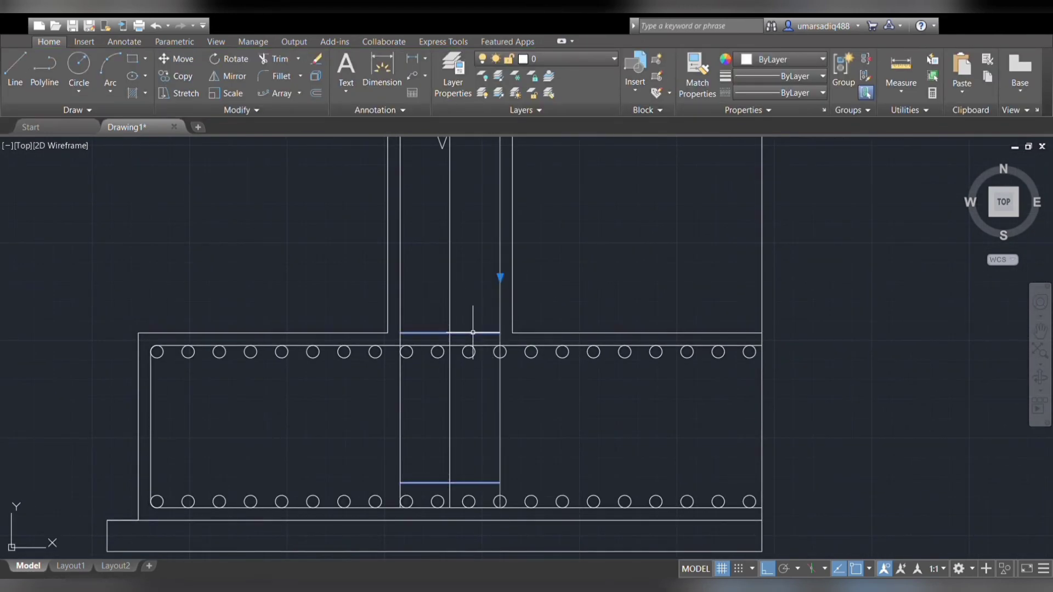
scroll(446, 454, down, 4)
scroll(482, 287, up, 2)
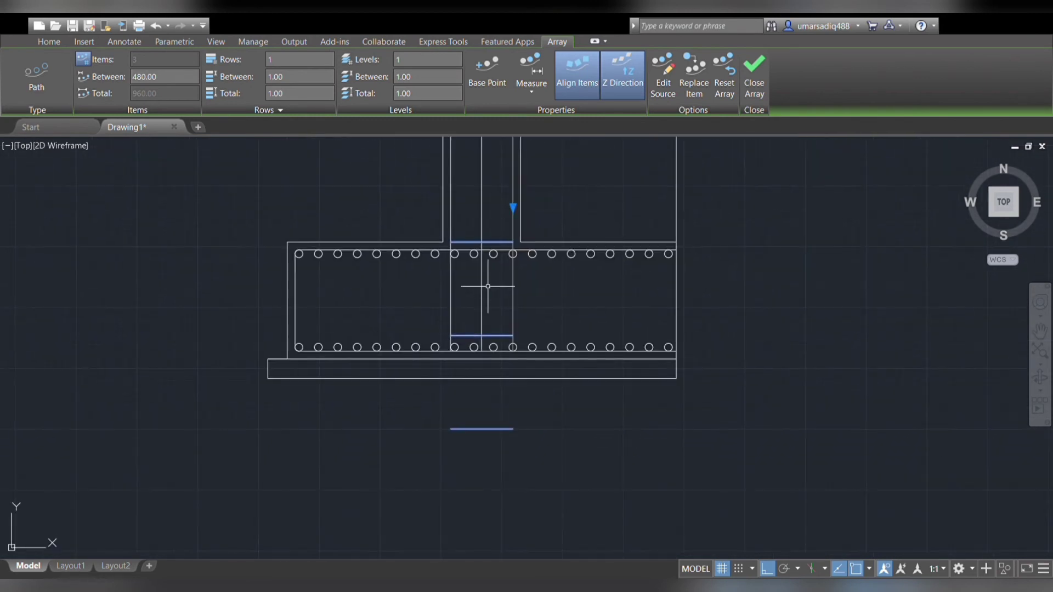
key(Escape)
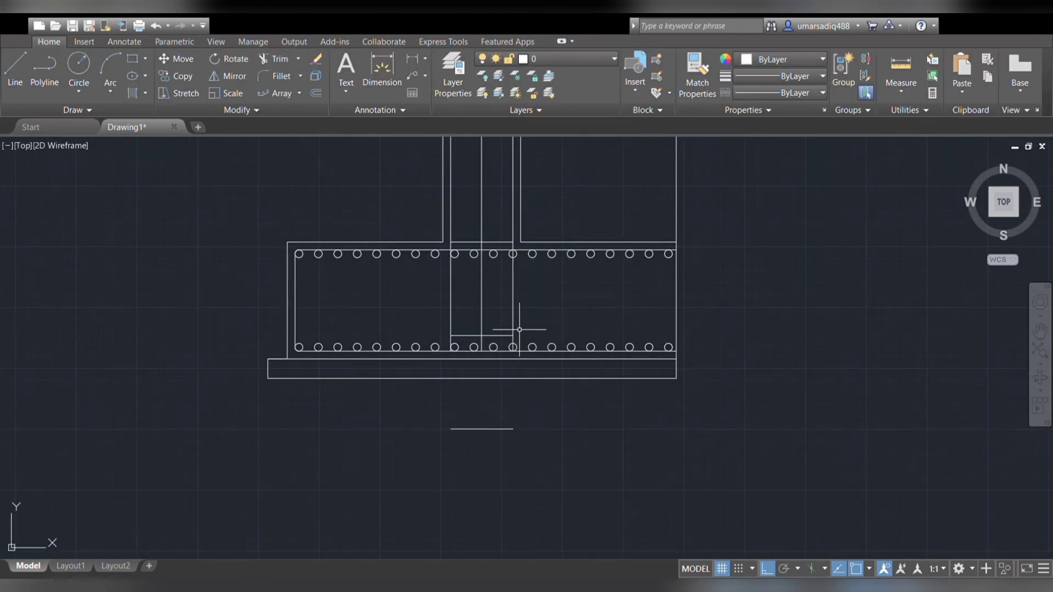
scroll(519, 330, up, 3)
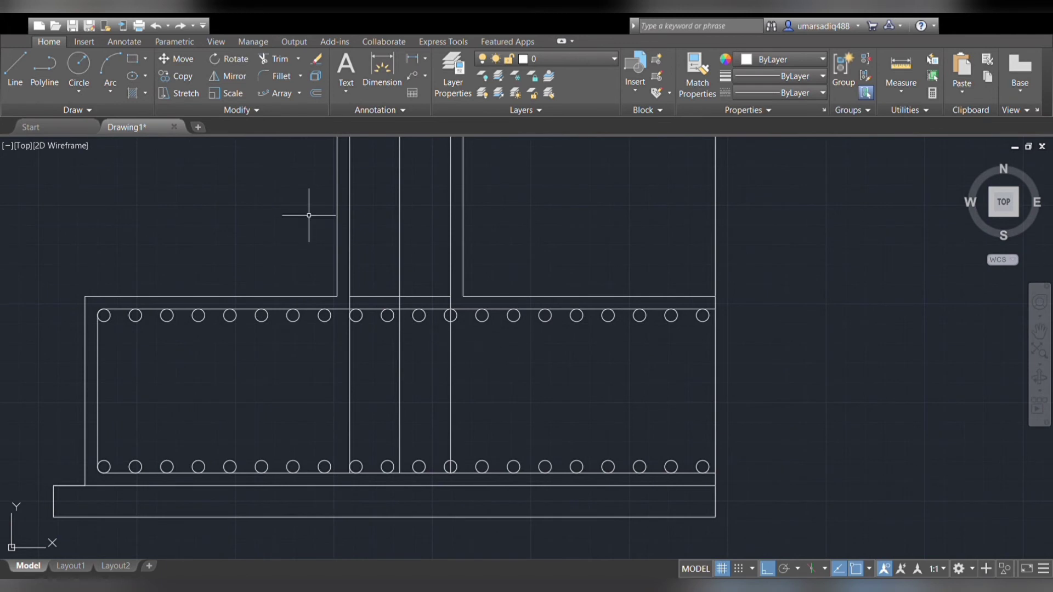
click(421, 297)
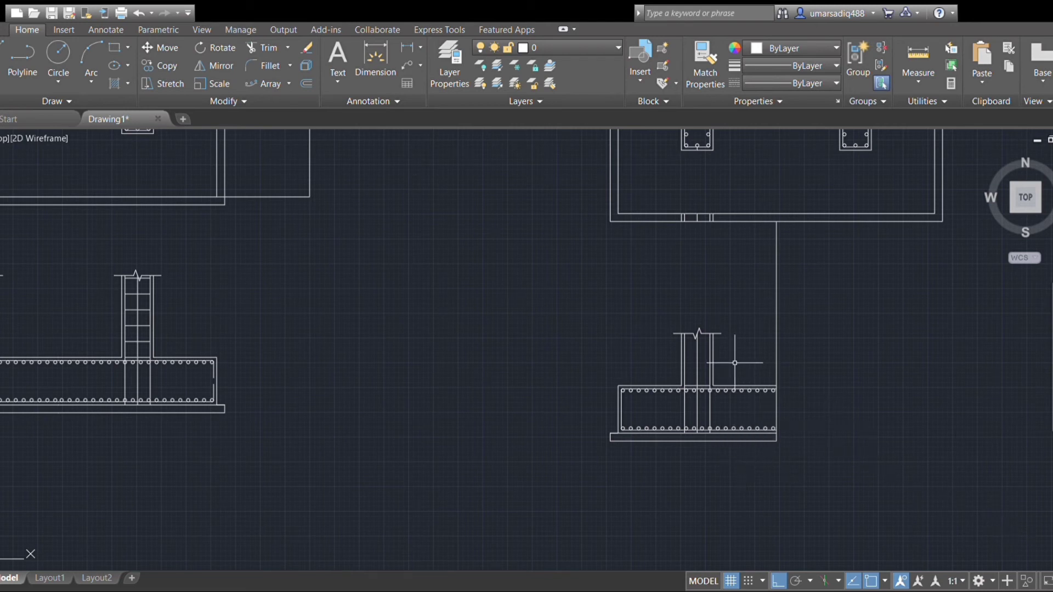
Zoom and pan to the right footing section's column base.
scroll(735, 363, up, 2)
scroll(734, 374, up, 2)
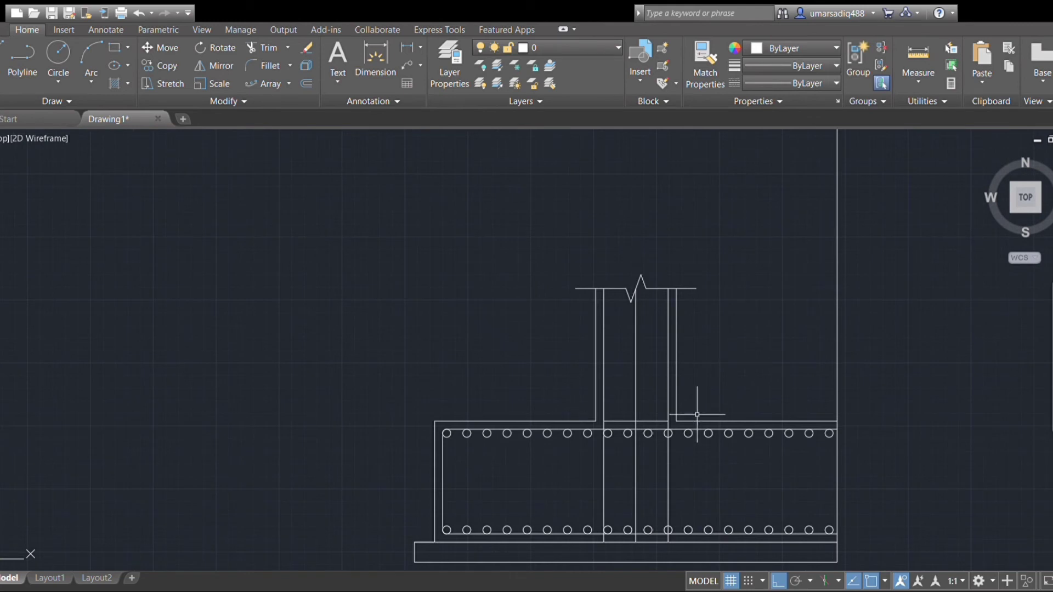
scroll(735, 378, down, 1)
scroll(644, 391, down, 3)
middle_drag(641, 392, 759, 336)
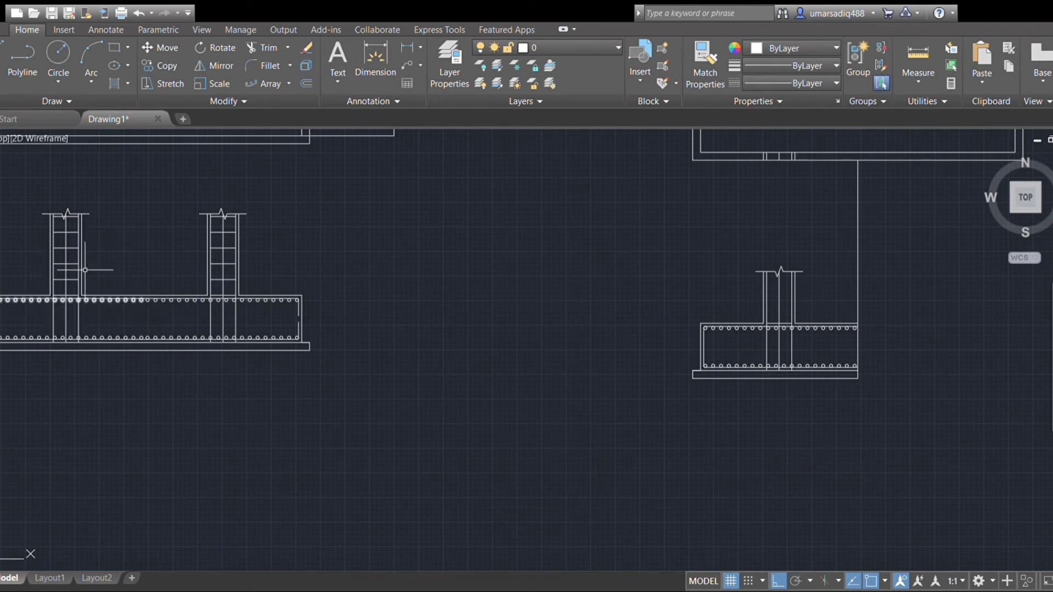
scroll(608, 277, up, 2)
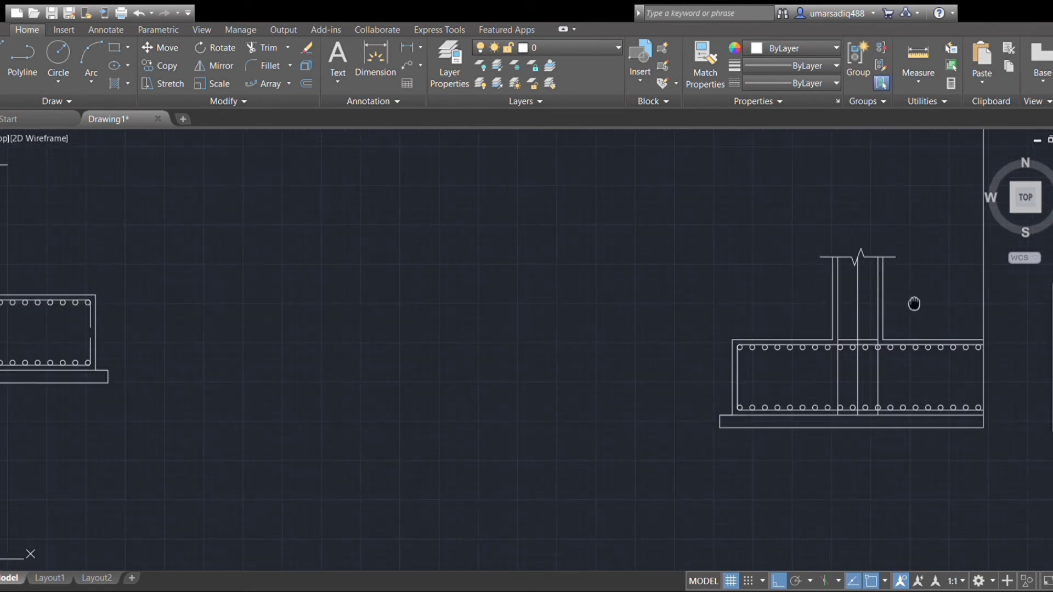
scroll(877, 313, up, 2)
scroll(768, 327, up, 2)
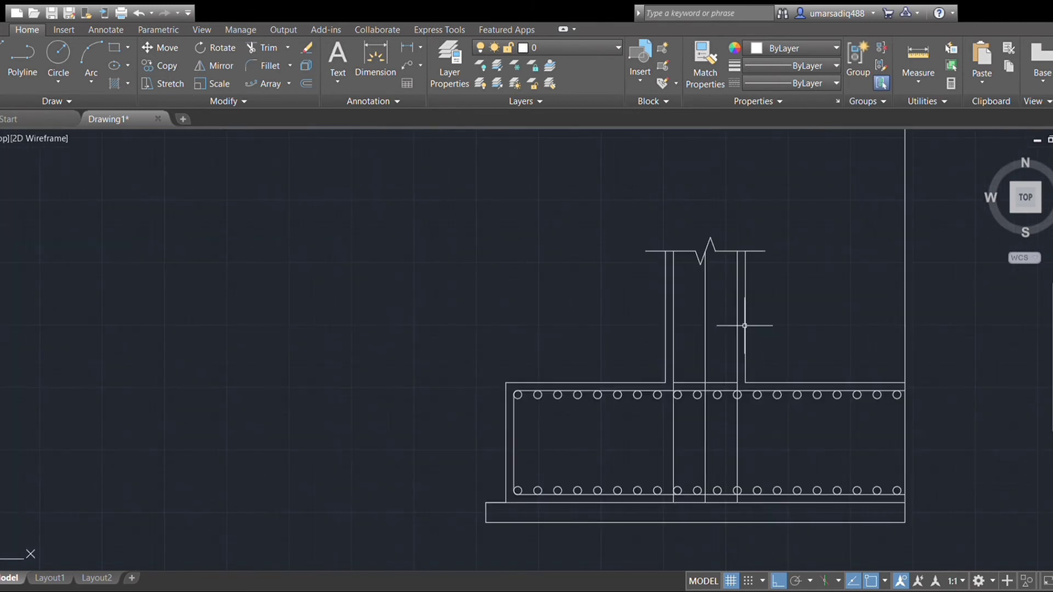
middle_drag(744, 326, 741, 326)
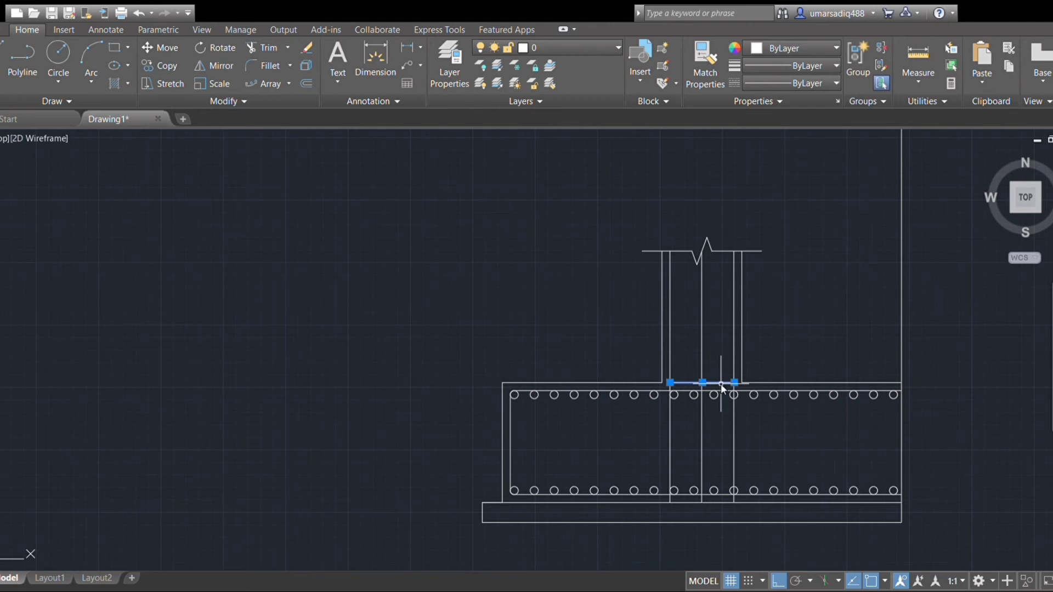
Offset the column base line upward to add evenly spaced ties up the column.
key(Delete)
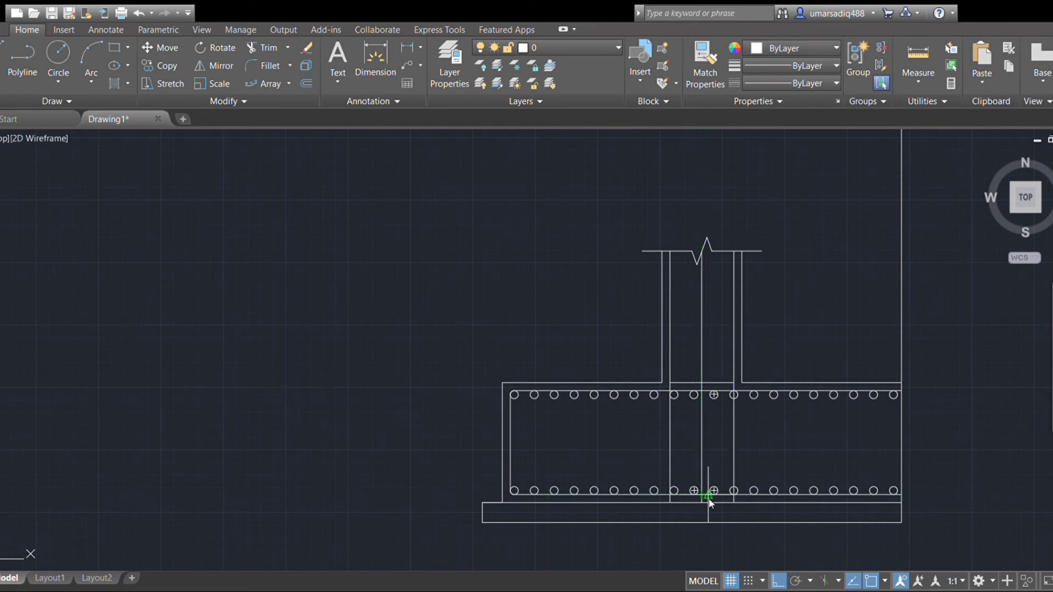
click(708, 495)
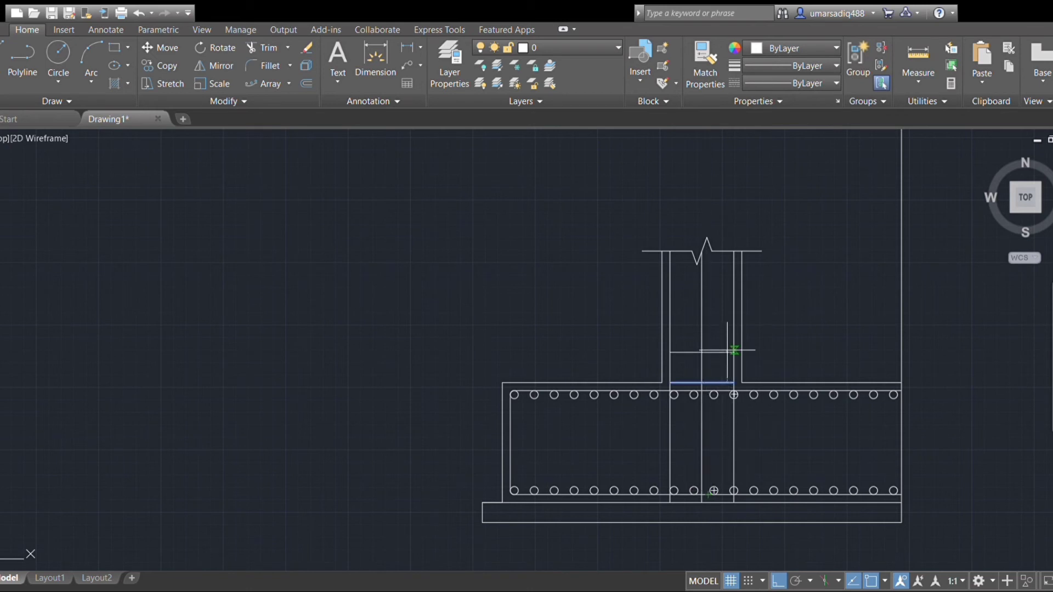
click(735, 413)
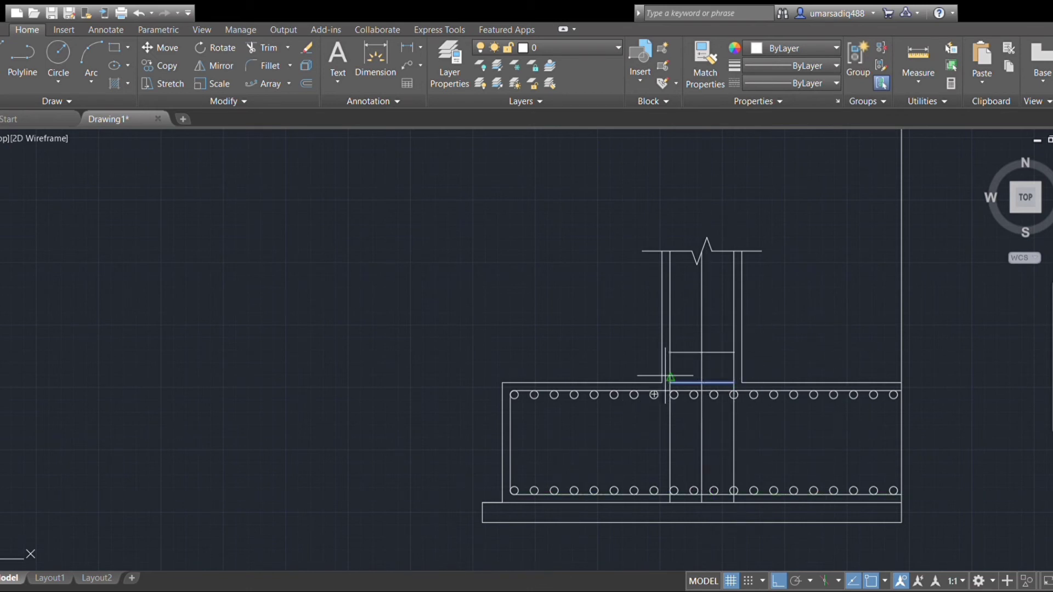
click(680, 341)
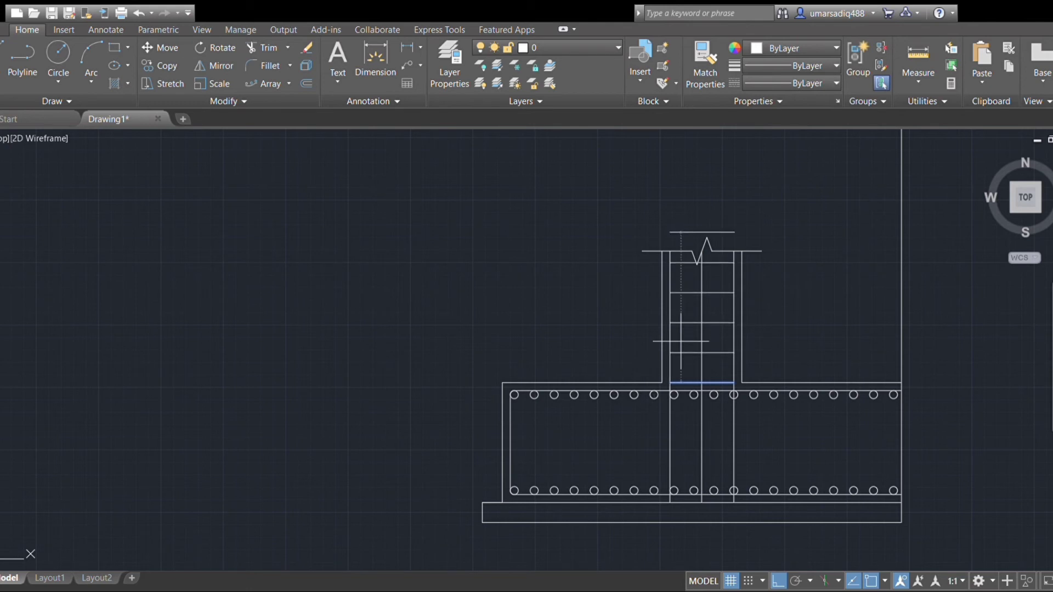
key(Escape)
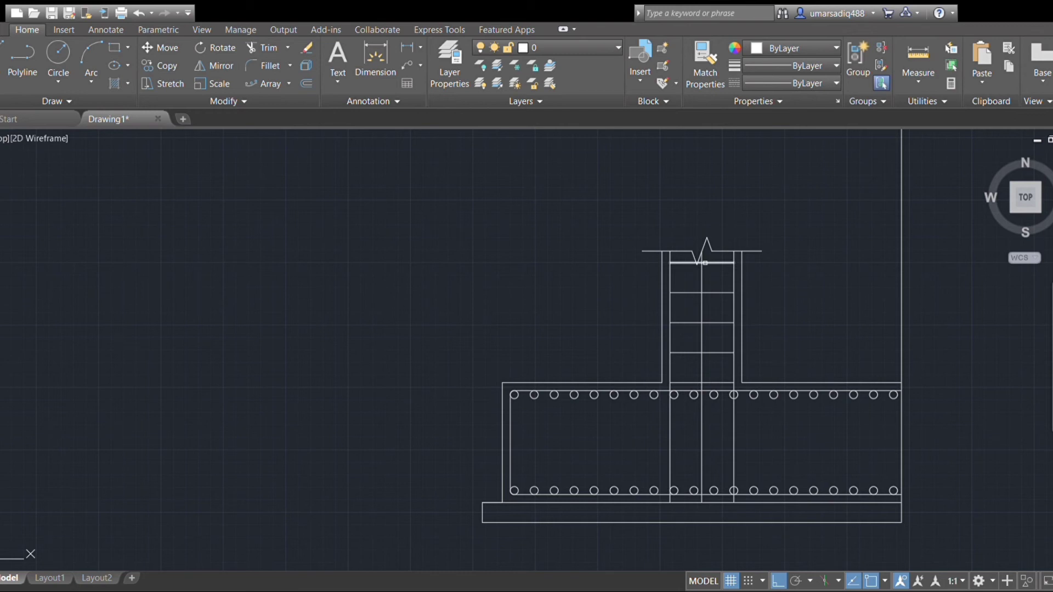
Zoom and pan to inspect the new ties in the enlarged column.
scroll(705, 263, up, 4)
scroll(705, 263, down, 4)
scroll(706, 263, up, 4)
scroll(706, 262, down, 2)
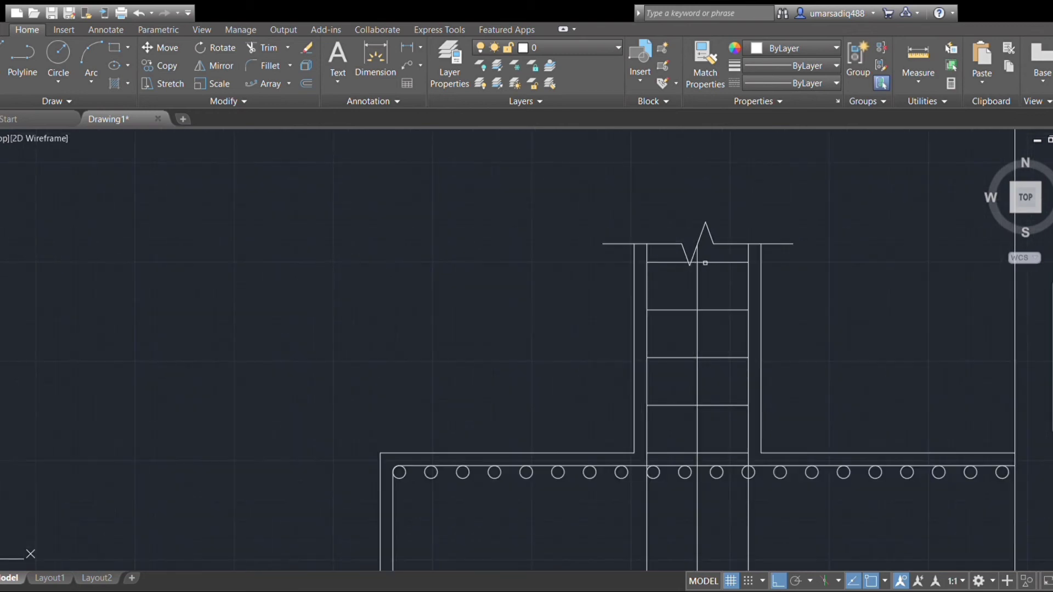
scroll(705, 262, up, 2)
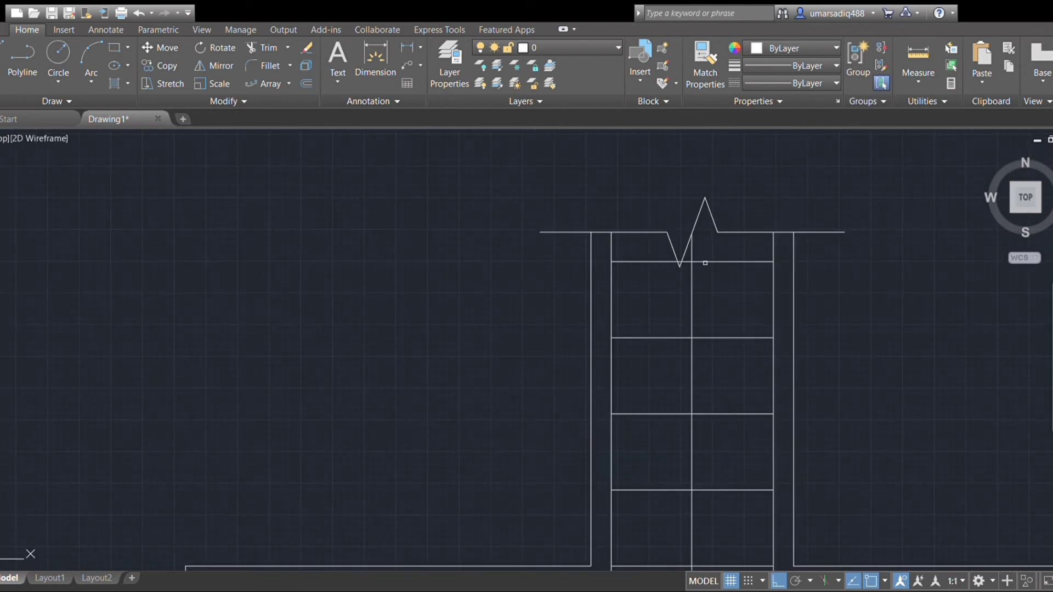
scroll(706, 263, down, 2)
scroll(694, 327, up, 2)
middle_drag(692, 327, 653, 319)
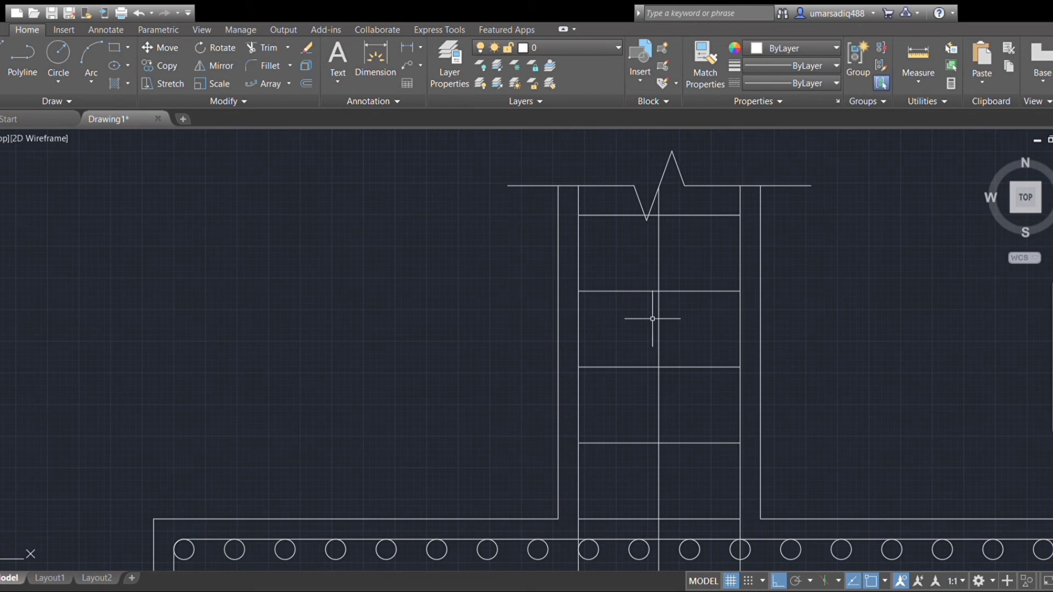
scroll(651, 312, down, 6)
scroll(576, 334, up, 4)
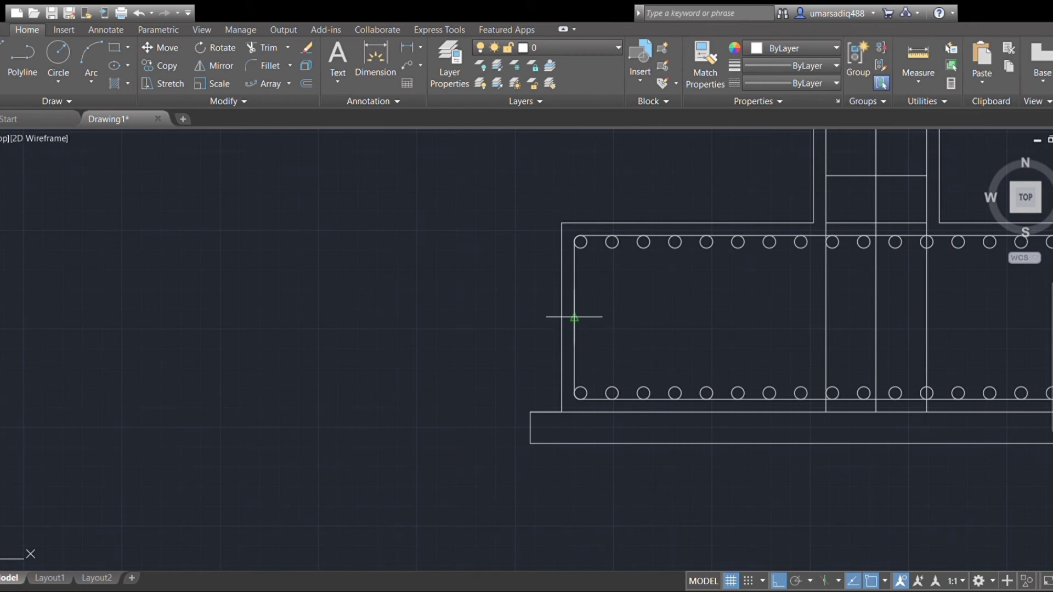
Draw a short horizontal helper line from the left bar's midpoint into the footing.
click(575, 317)
click(610, 317)
key(Return)
click(612, 302)
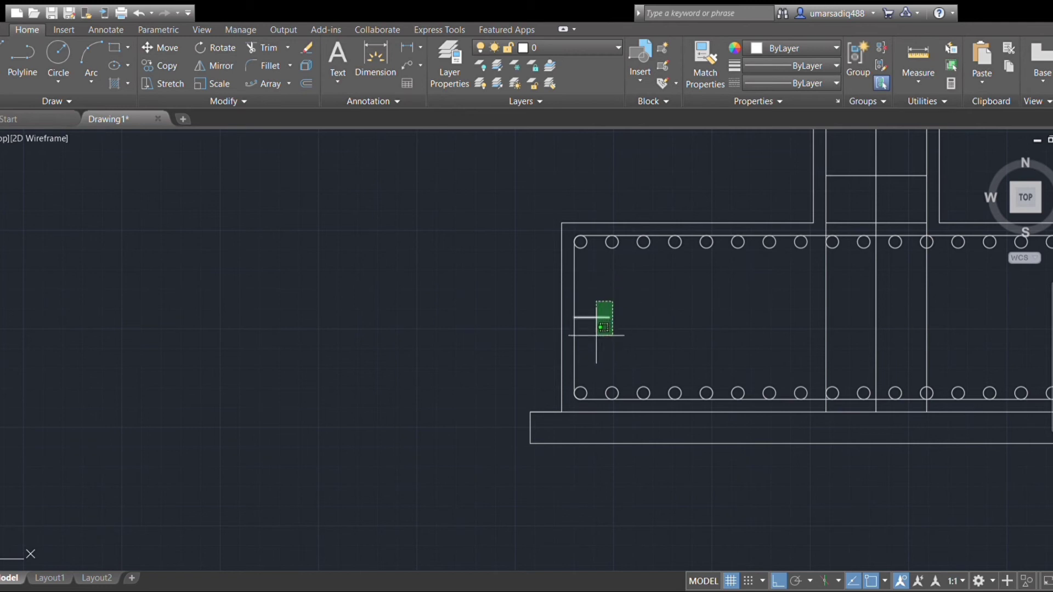
click(596, 335)
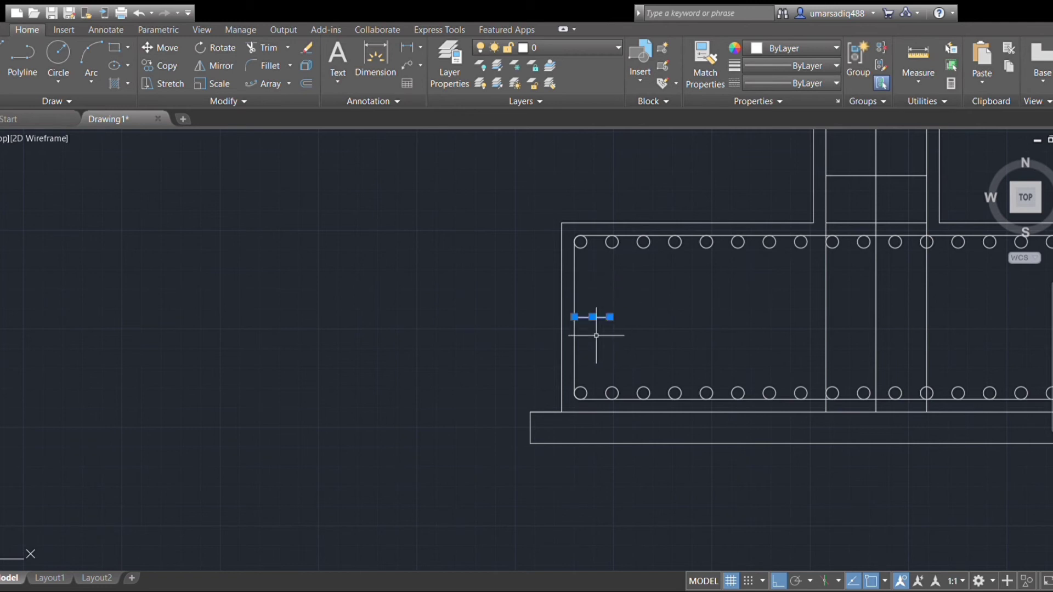
key(Escape)
Offset the helper line above and below, then trim the left bar between them.
click(611, 302)
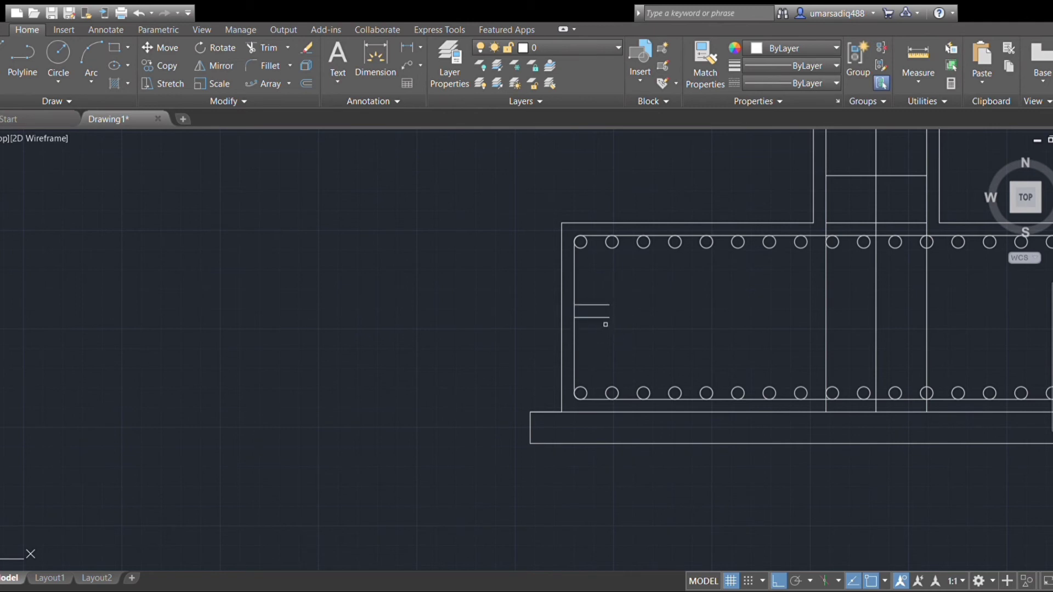
click(609, 319)
click(607, 344)
click(575, 311)
click(574, 324)
Erase the three short helper lines.
click(641, 294)
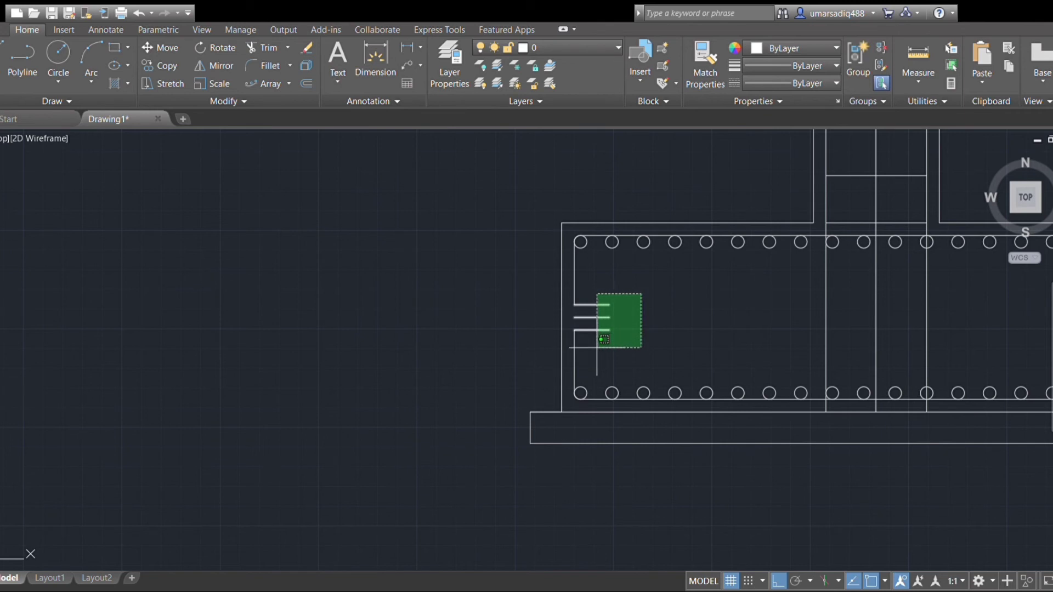
click(597, 348)
key(Delete)
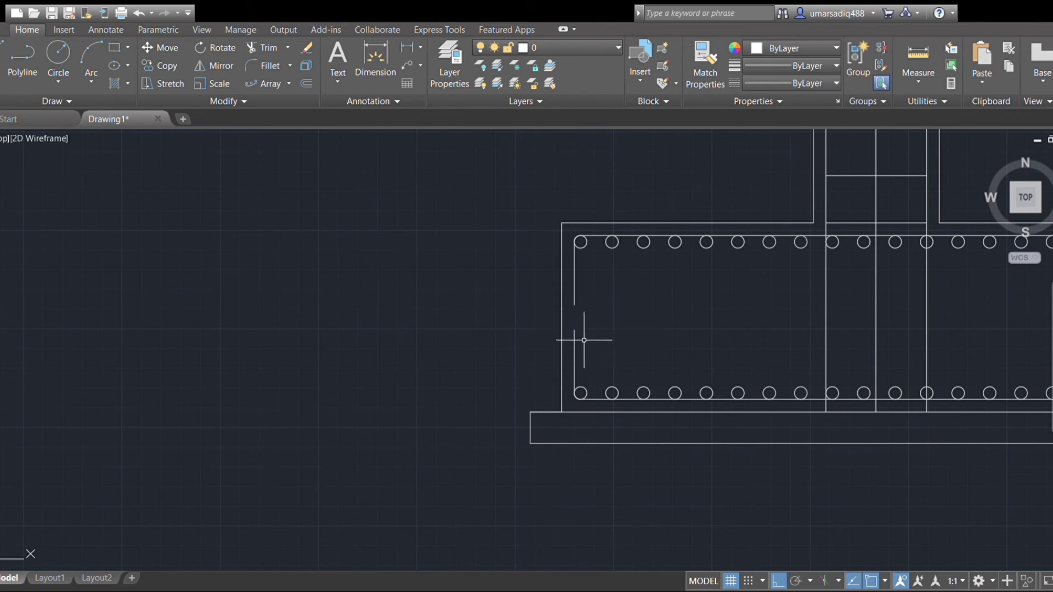
Frame the whole footing section and delete the long vertical line at its right end.
scroll(619, 308, down, 1)
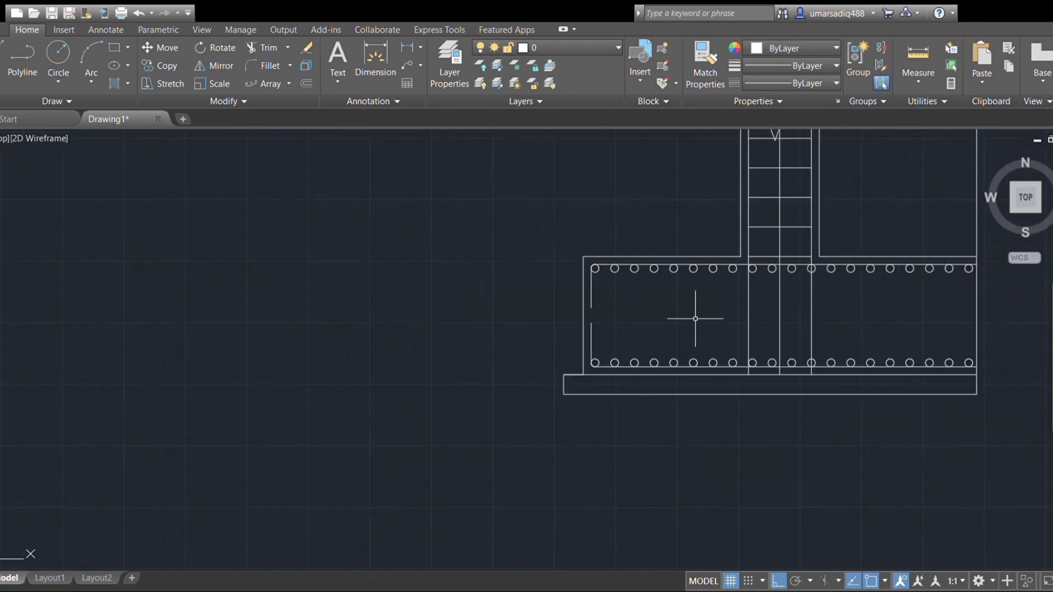
scroll(640, 336, down, 1)
scroll(620, 337, down, 1)
scroll(552, 339, up, 2)
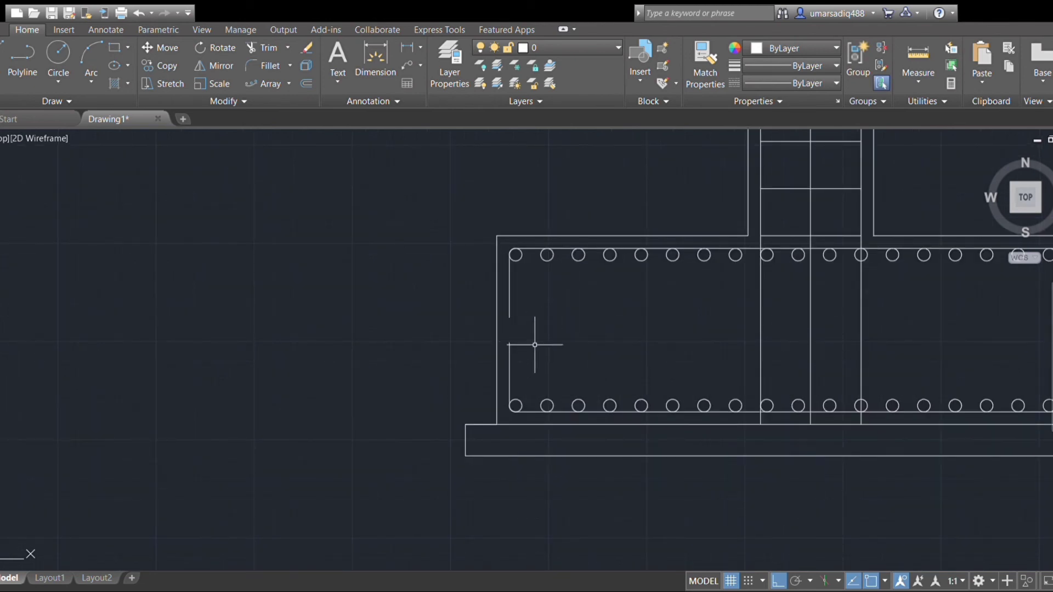
scroll(697, 329, down, 1)
middle_drag(712, 346, 567, 344)
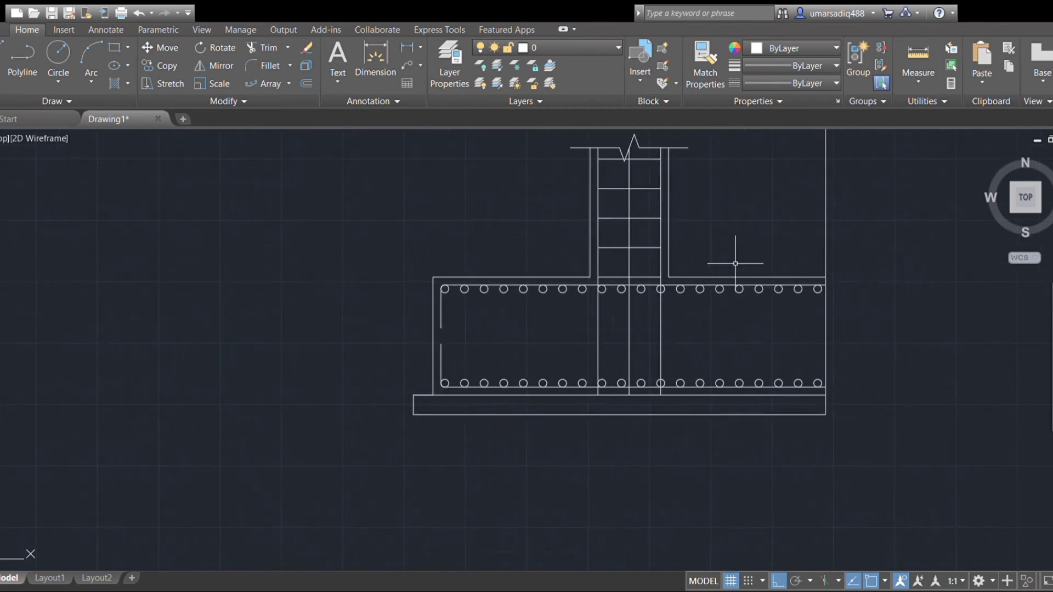
scroll(728, 306, down, 4)
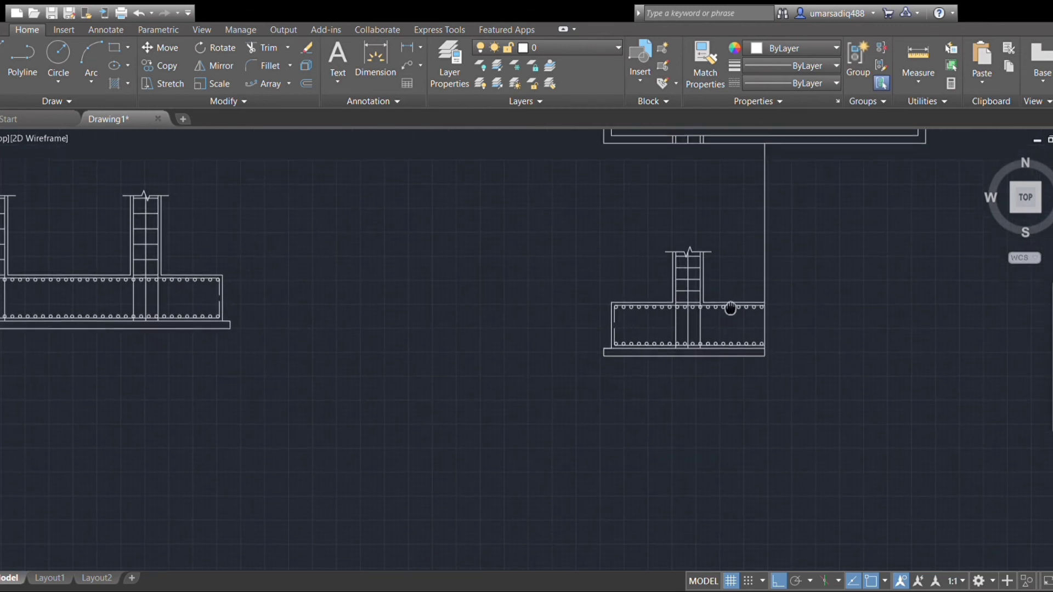
click(767, 271)
key(Delete)
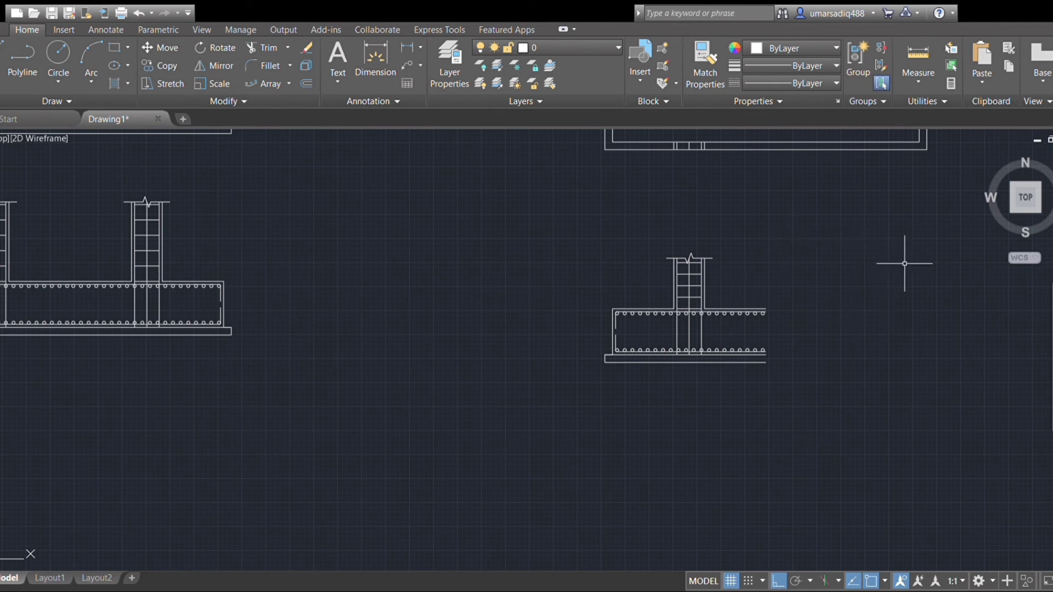
Mirror the window-selected section about a vertical line at its right end, keeping the original.
click(919, 215)
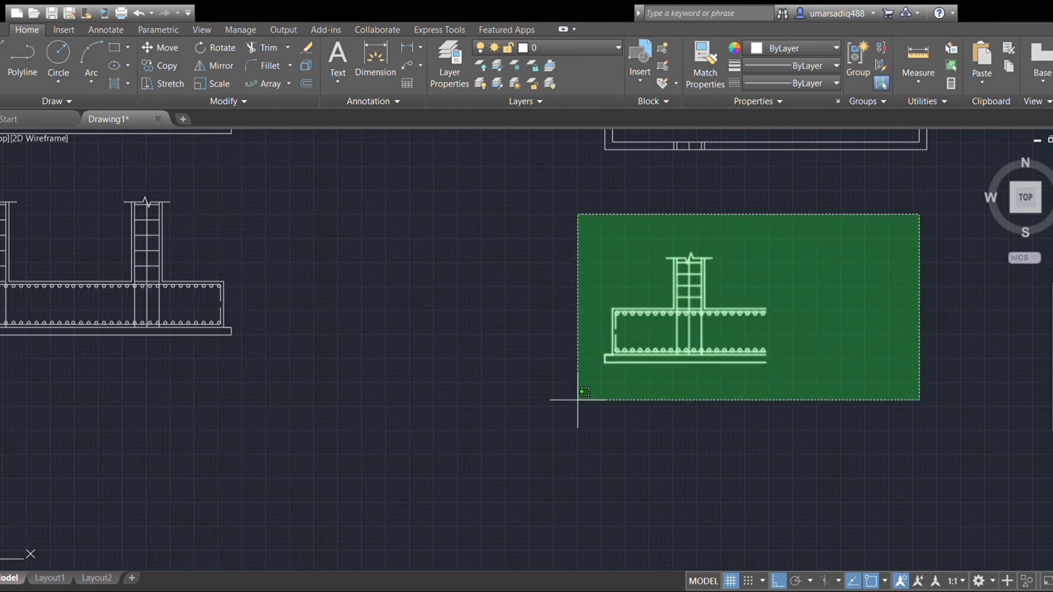
click(578, 400)
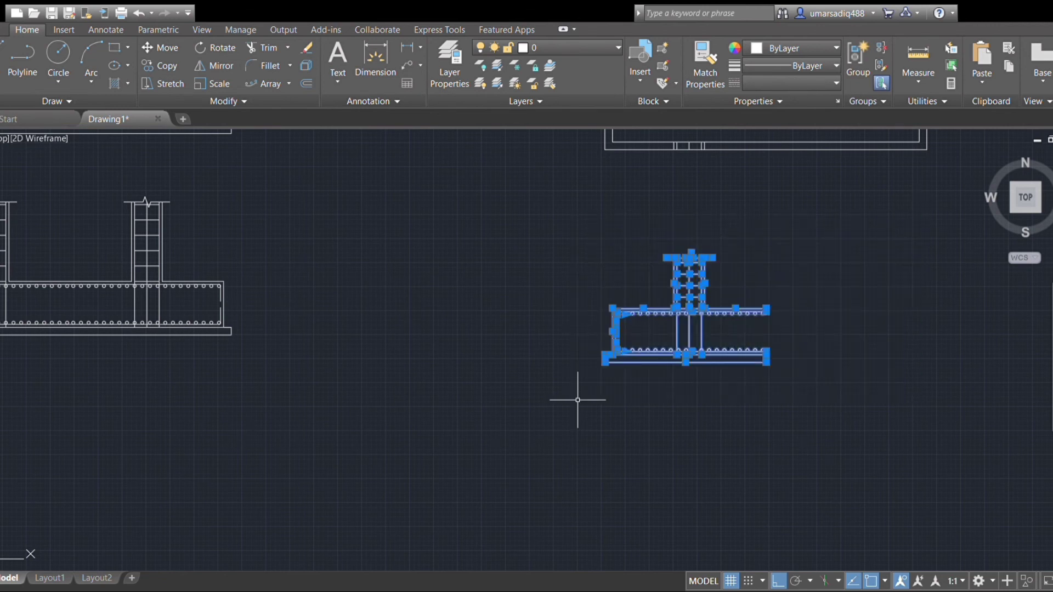
key(Escape)
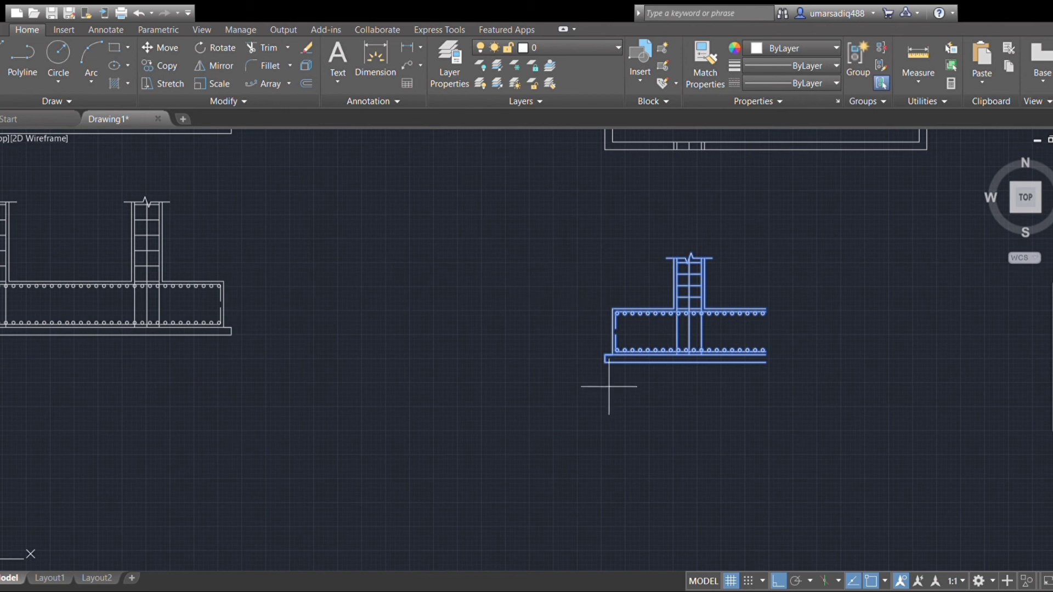
scroll(765, 359, up, 4)
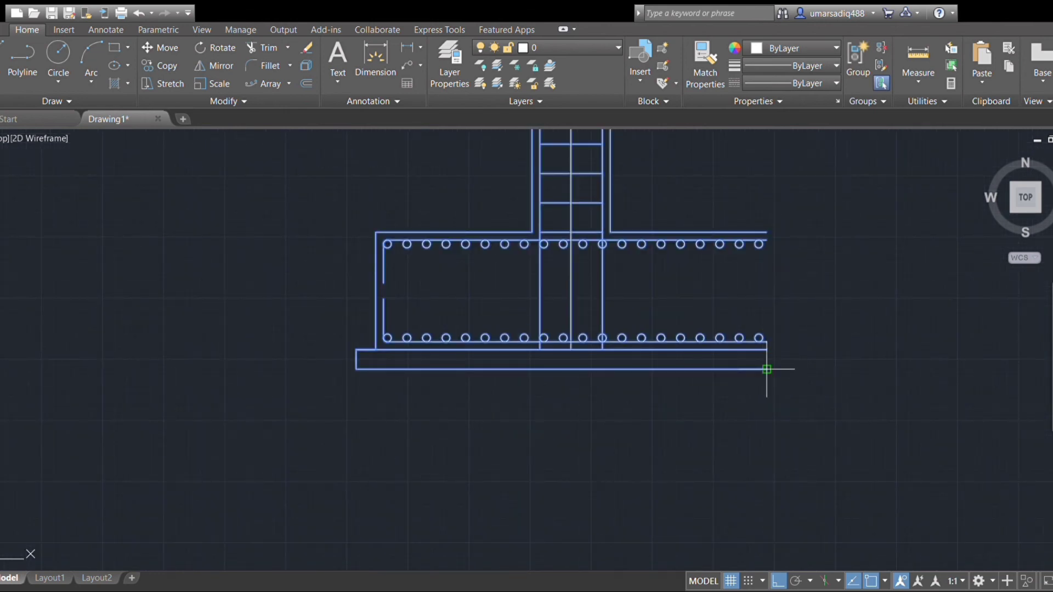
click(767, 369)
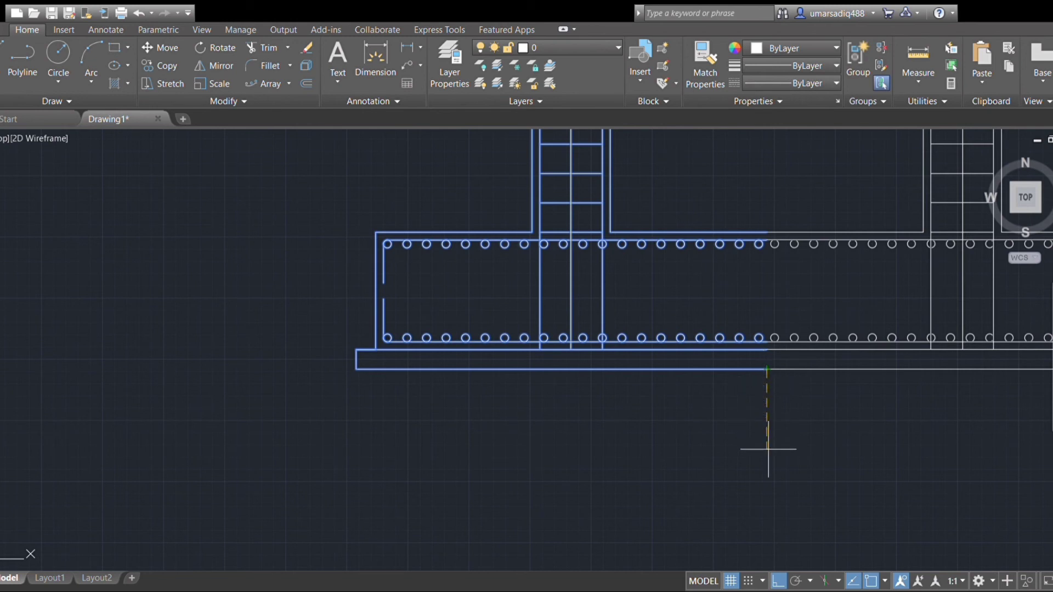
scroll(780, 477, down, 1)
middle_drag(776, 470, 773, 377)
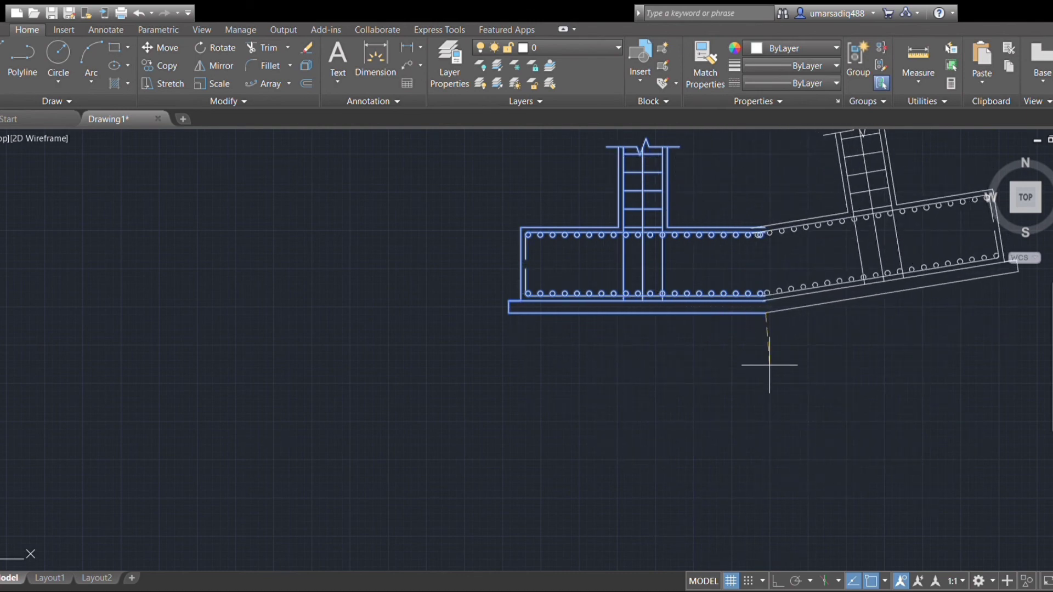
key(F8)
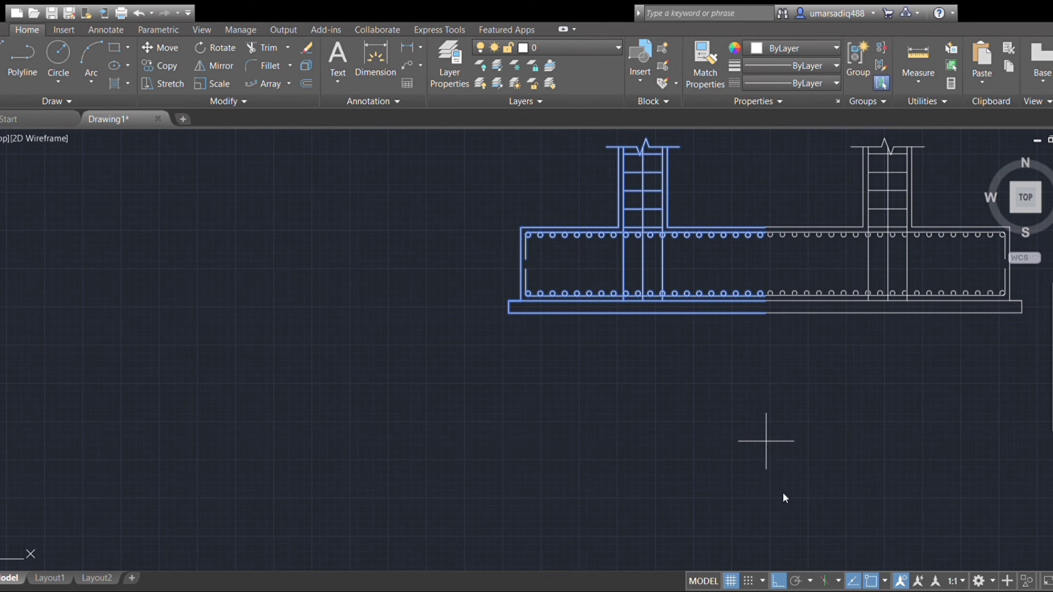
key(Escape)
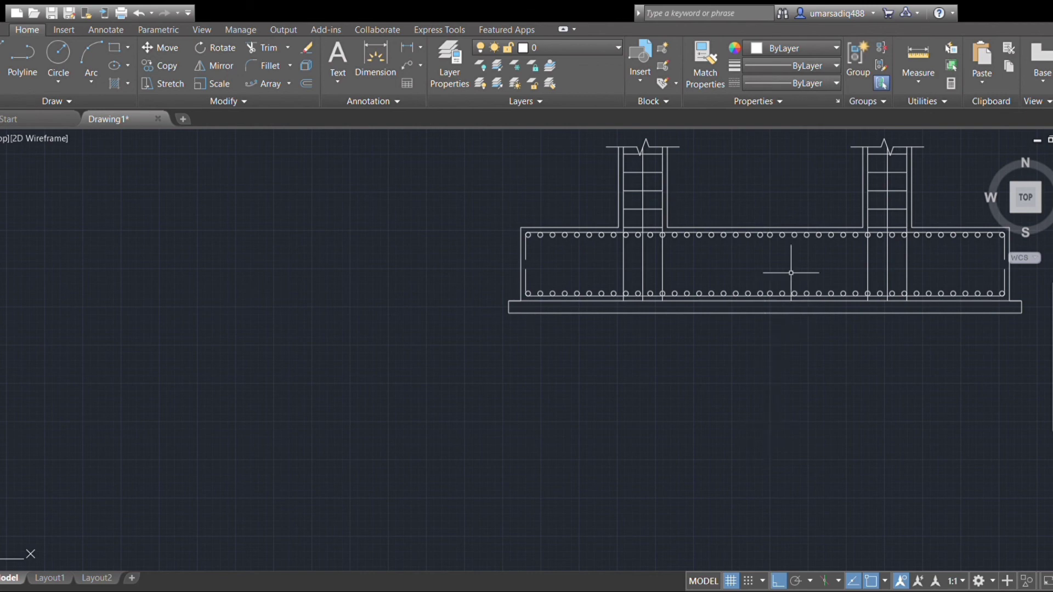
Erase the short vertical lines in the bottom border band using two crossing windows.
scroll(817, 231, down, 5)
scroll(817, 231, up, 3)
scroll(817, 232, down, 3)
scroll(817, 232, up, 3)
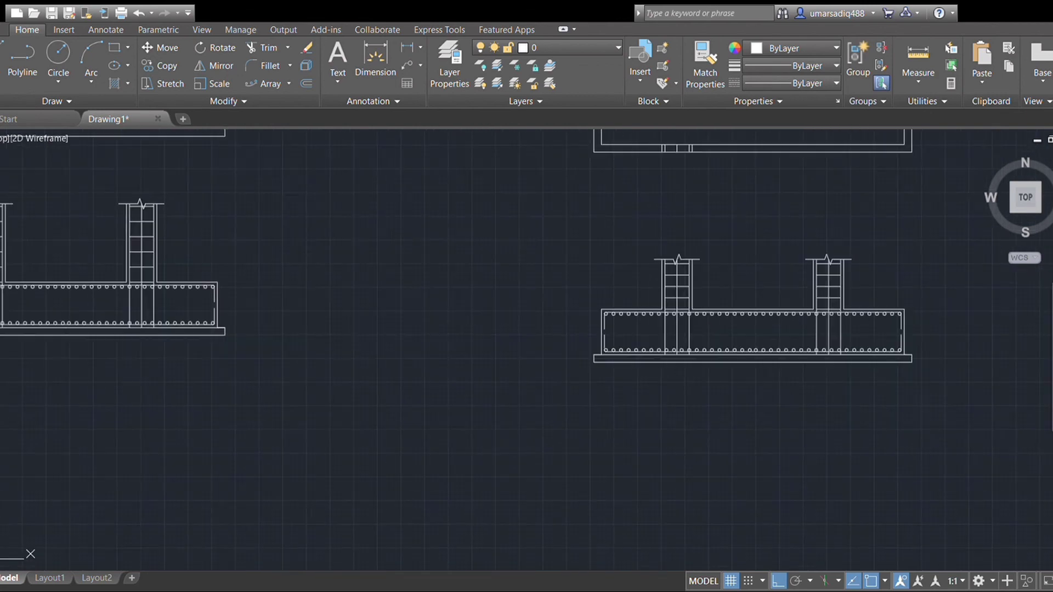
scroll(817, 231, up, 5)
scroll(748, 233, down, 5)
scroll(747, 233, up, 2)
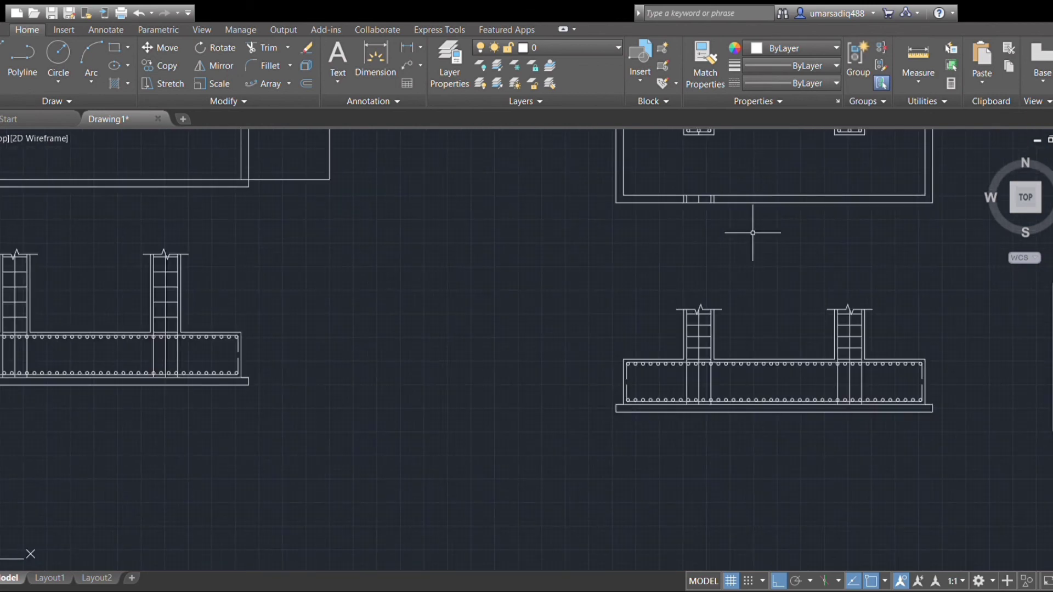
scroll(749, 233, up, 2)
scroll(750, 233, down, 4)
scroll(736, 251, up, 2)
scroll(724, 263, up, 4)
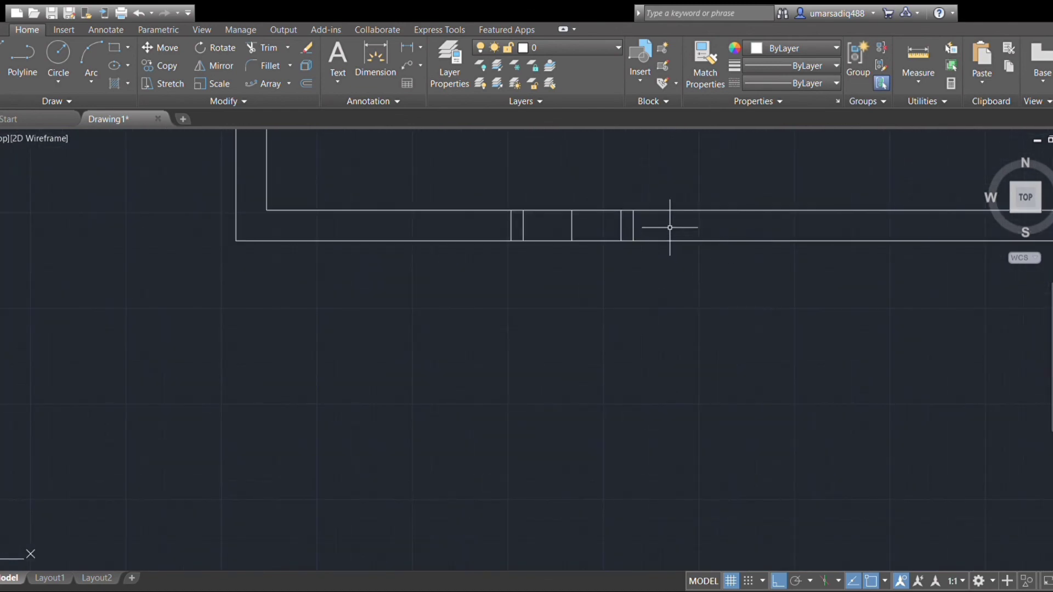
key(m)
key(Return)
click(667, 226)
click(500, 230)
click(665, 227)
click(481, 232)
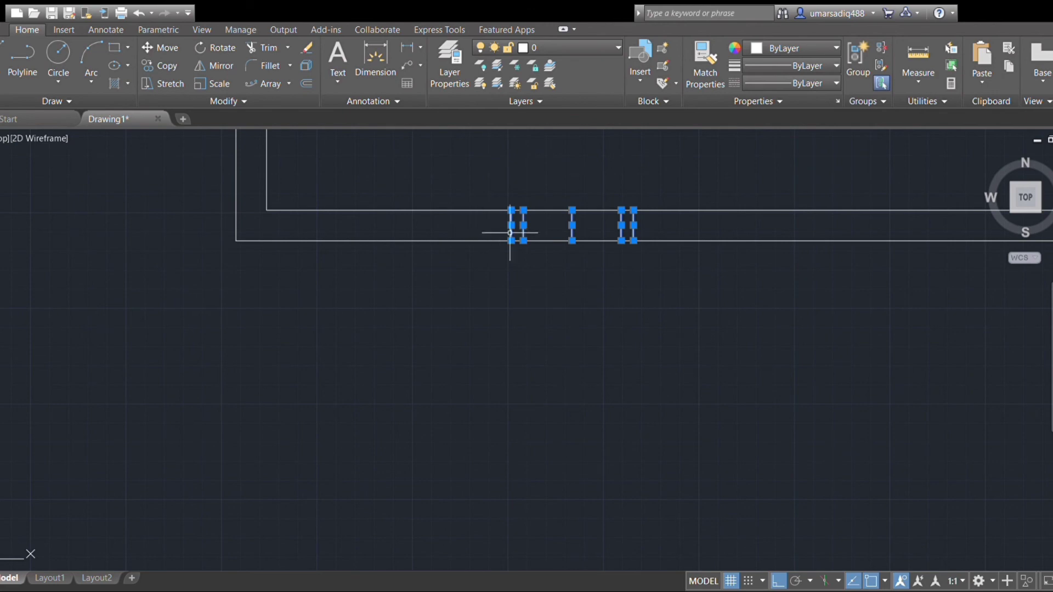
Pan and zoom to frame the right footing plan.
scroll(481, 231, down, 3)
scroll(565, 281, down, 5)
scroll(622, 313, up, 4)
scroll(621, 313, down, 4)
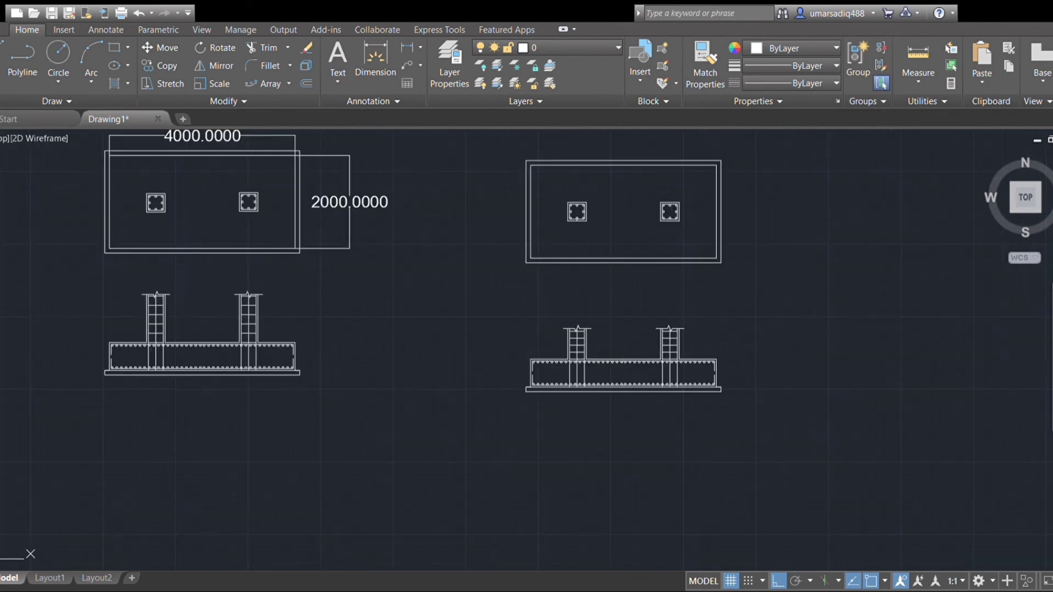
scroll(658, 294, up, 2)
middle_drag(658, 294, 614, 341)
scroll(616, 345, down, 2)
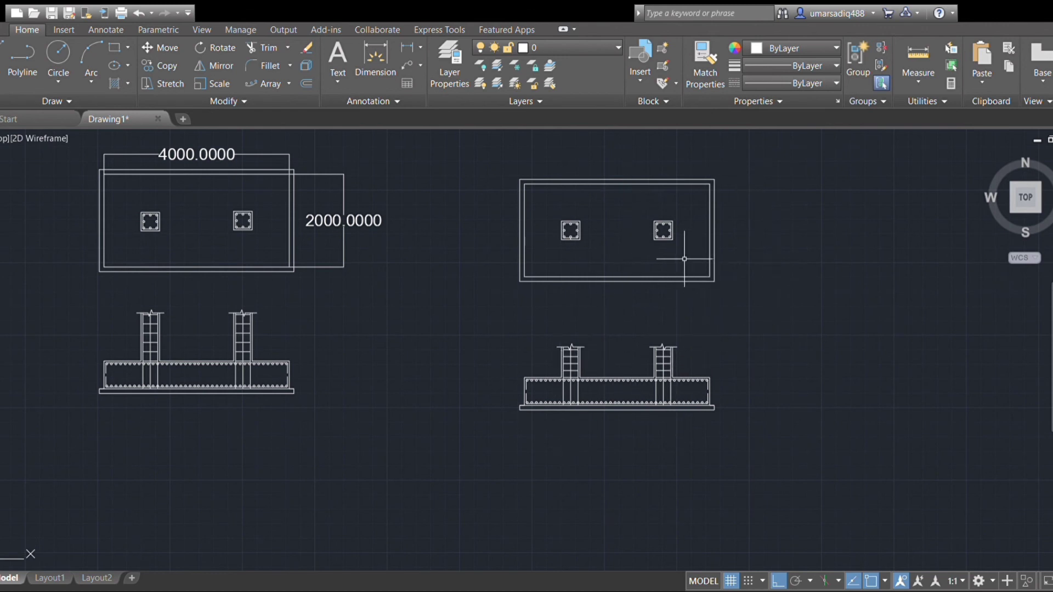
scroll(684, 268, up, 3)
scroll(698, 308, up, 3)
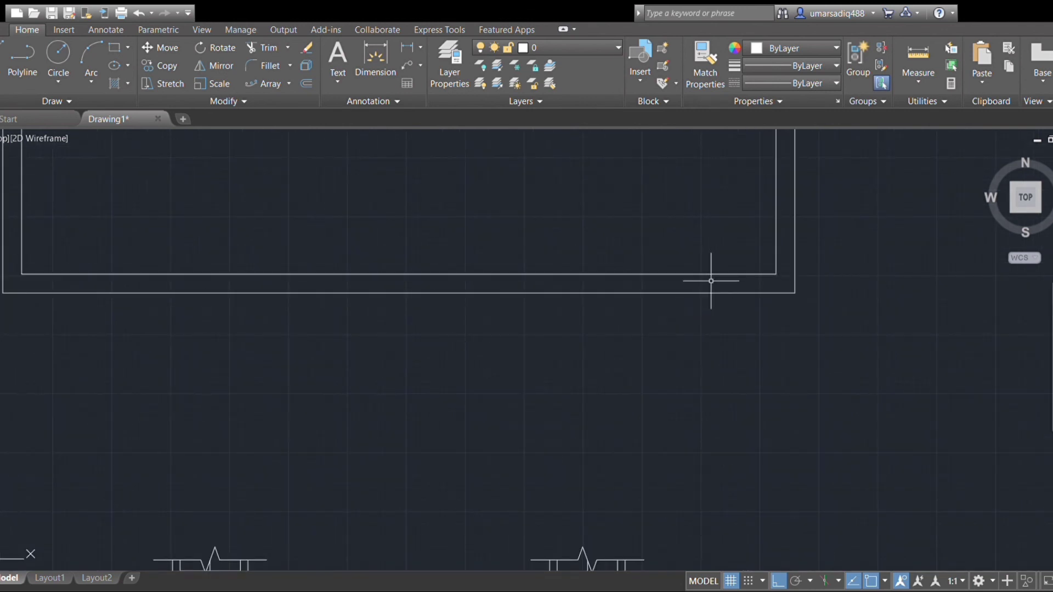
Start an AR-CONC hatch inside the border band of the right footing plan.
key(Return)
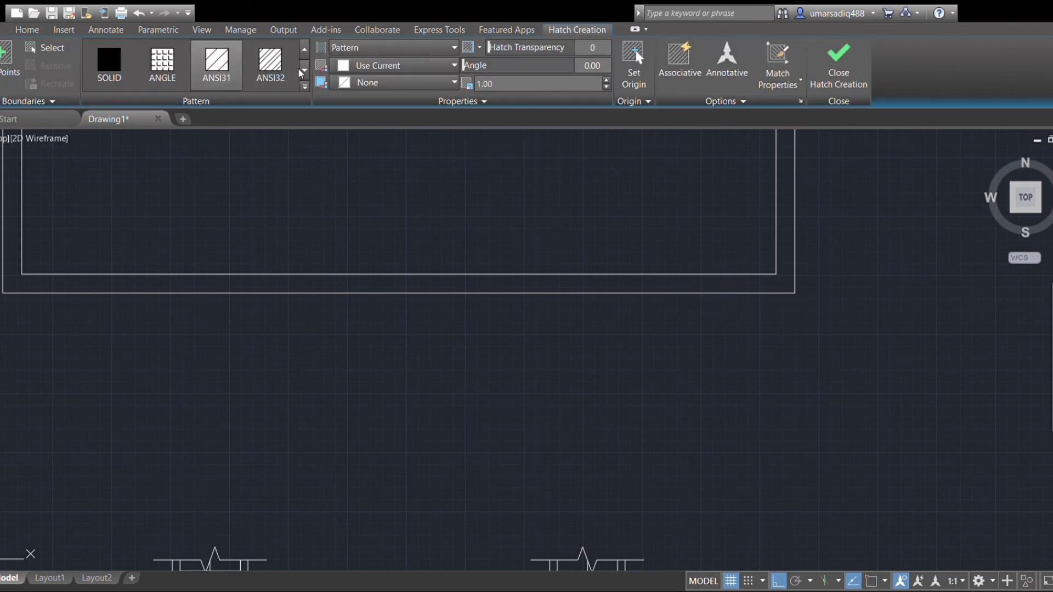
click(303, 69)
click(303, 70)
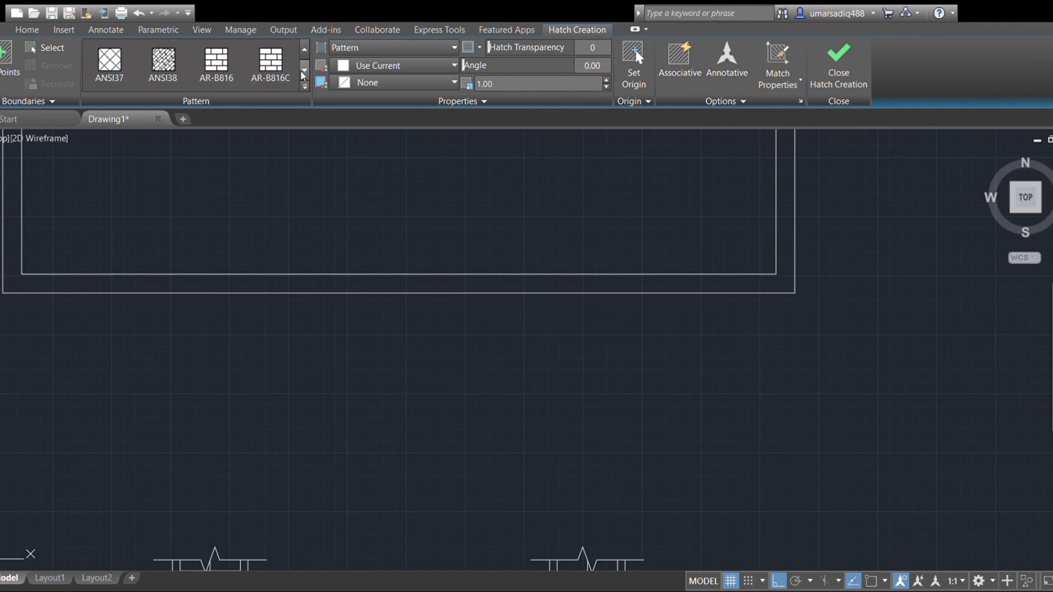
click(277, 75)
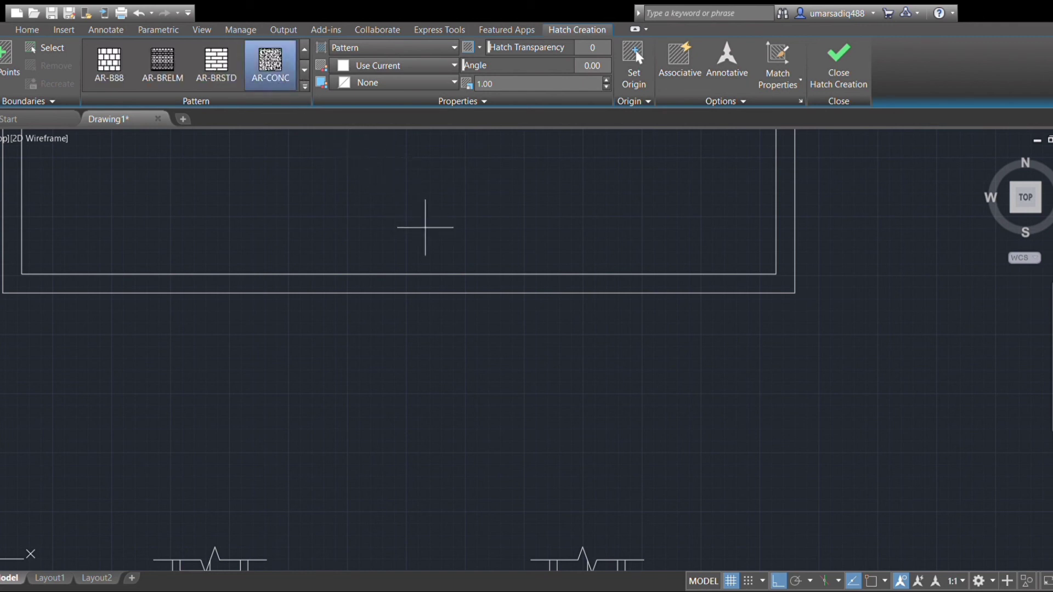
click(436, 291)
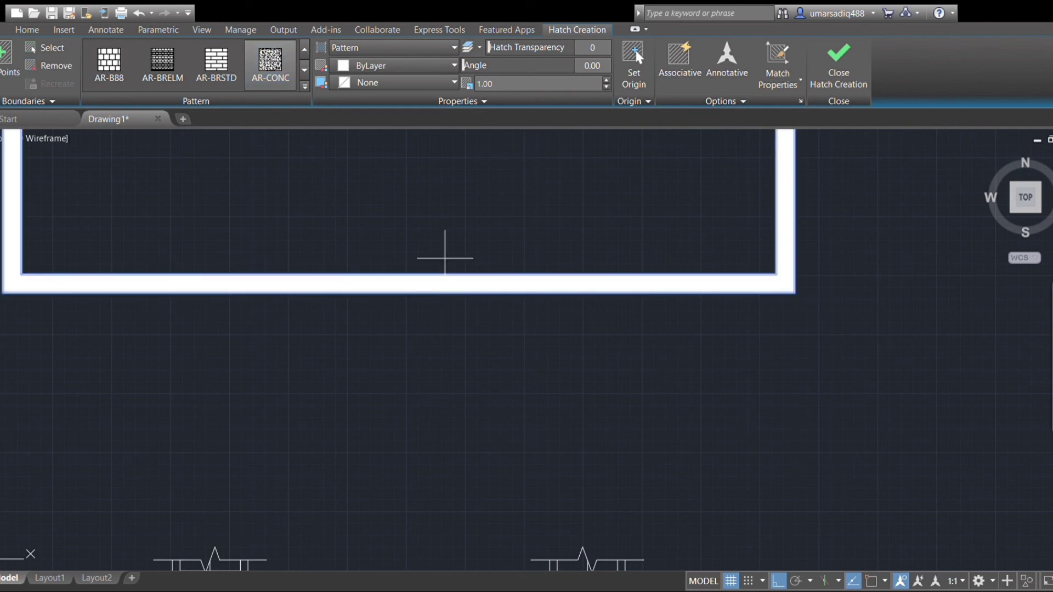
Adjust the hatch scale to 24 and apply the concrete fill.
click(607, 80)
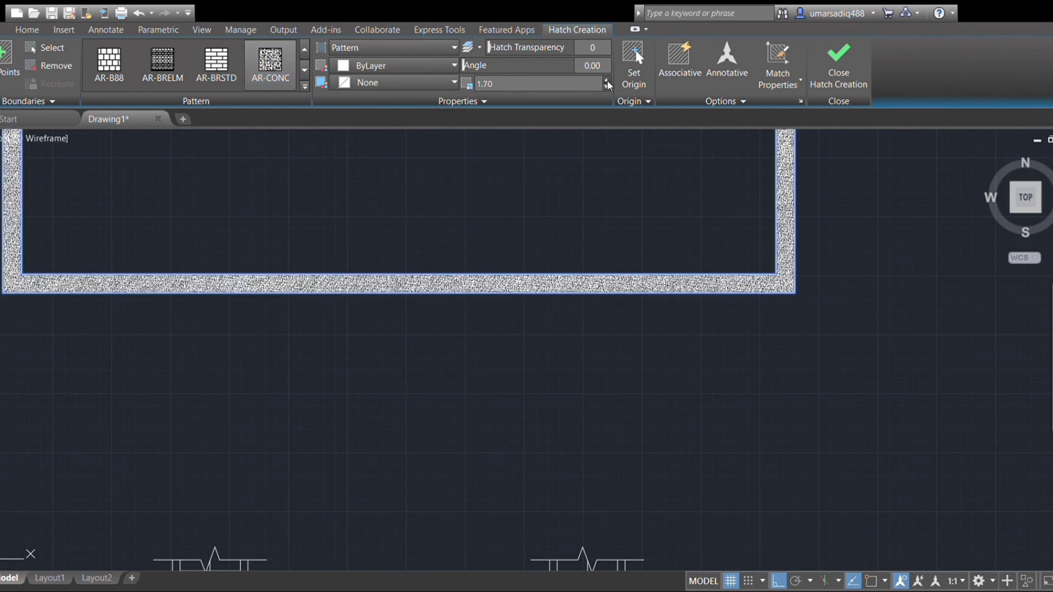
click(607, 80)
click(607, 80)
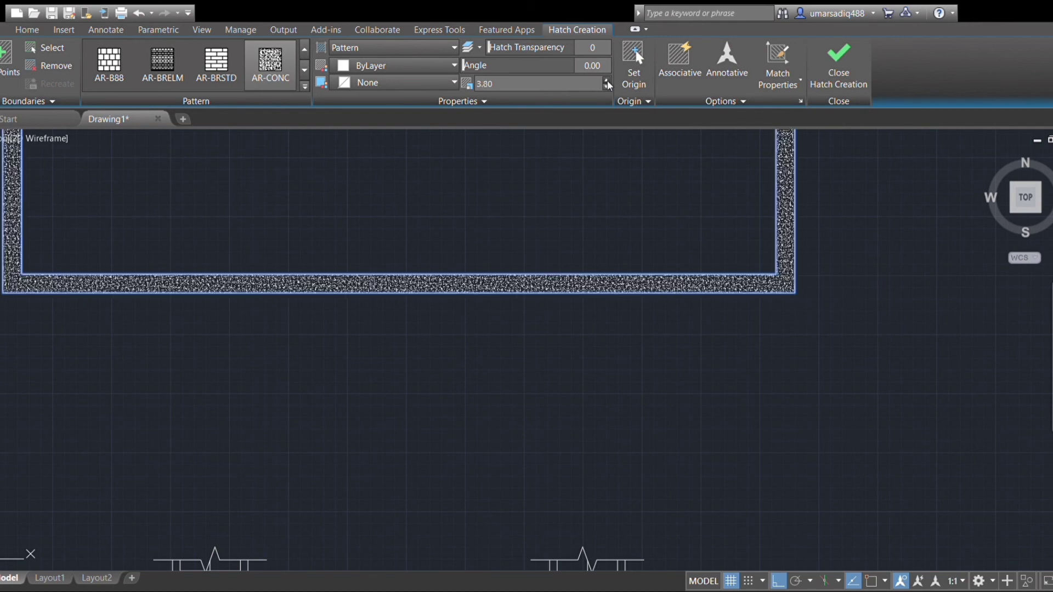
click(607, 80)
click(607, 80)
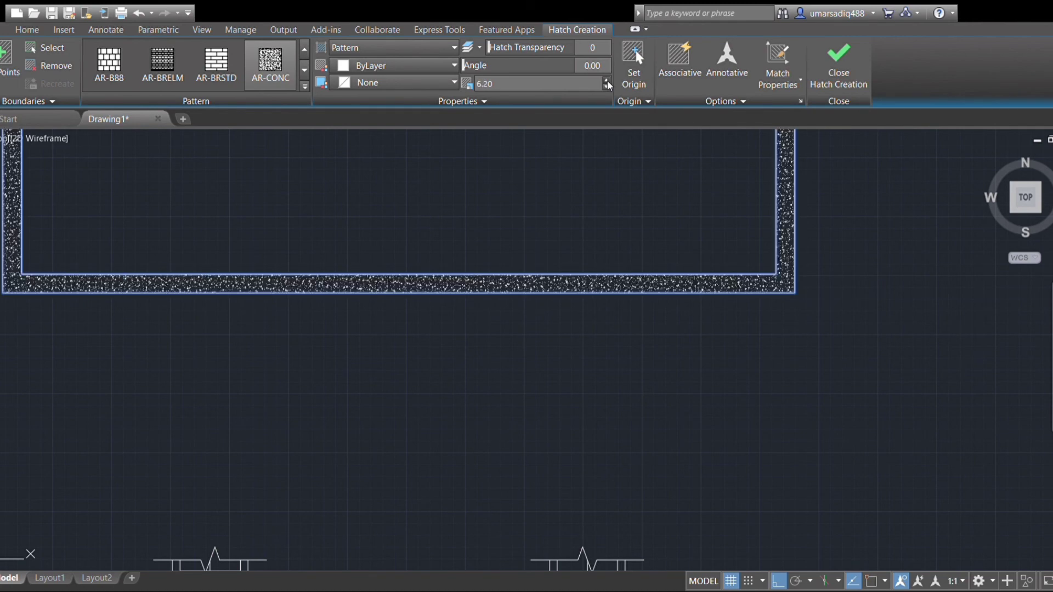
click(607, 80)
click(608, 80)
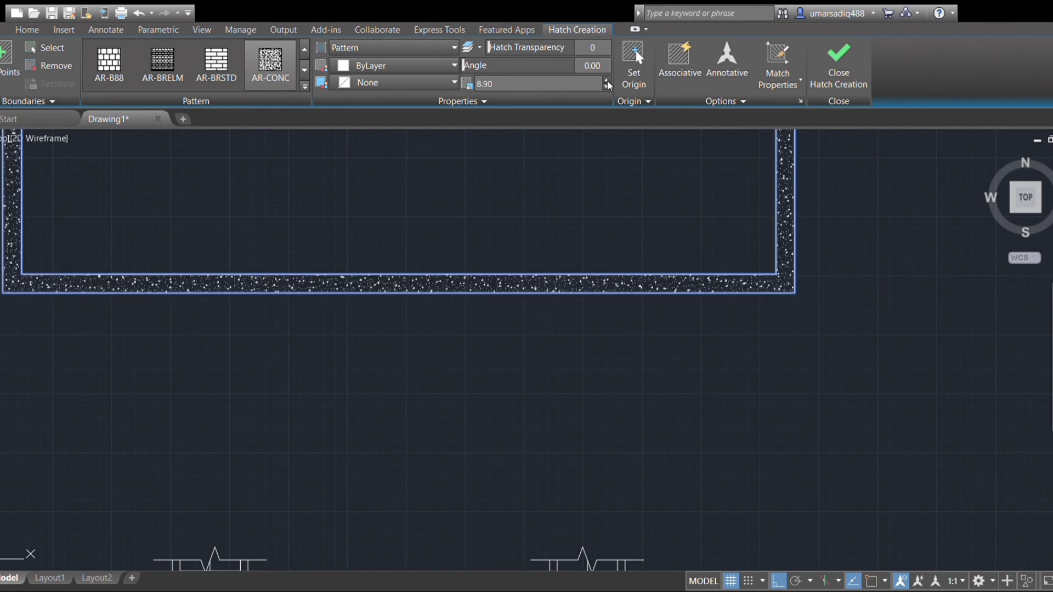
click(607, 80)
scroll(545, 216, down, 4)
mouse_move(499, 228)
middle_down()
mouse_move(581, 405)
mouse_move(560, 403)
middle_up()
scroll(582, 405, up, 2)
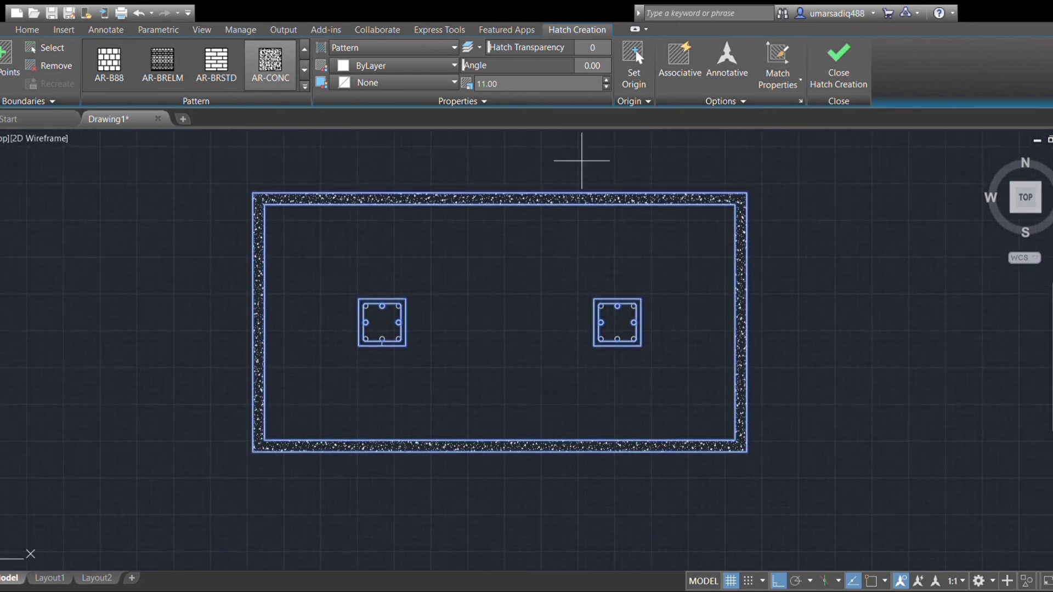
click(607, 82)
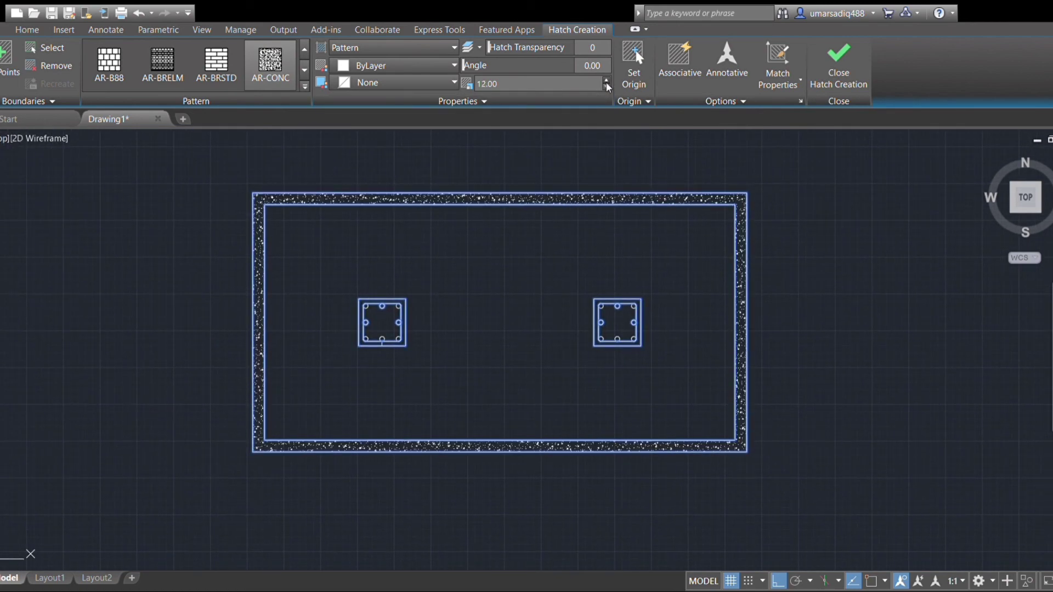
click(606, 82)
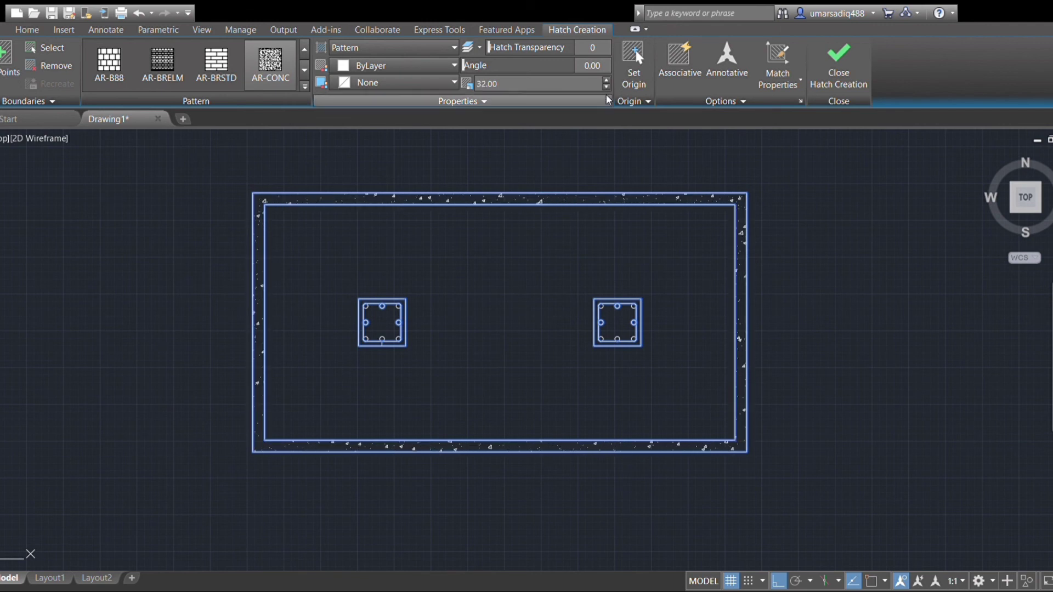
click(606, 90)
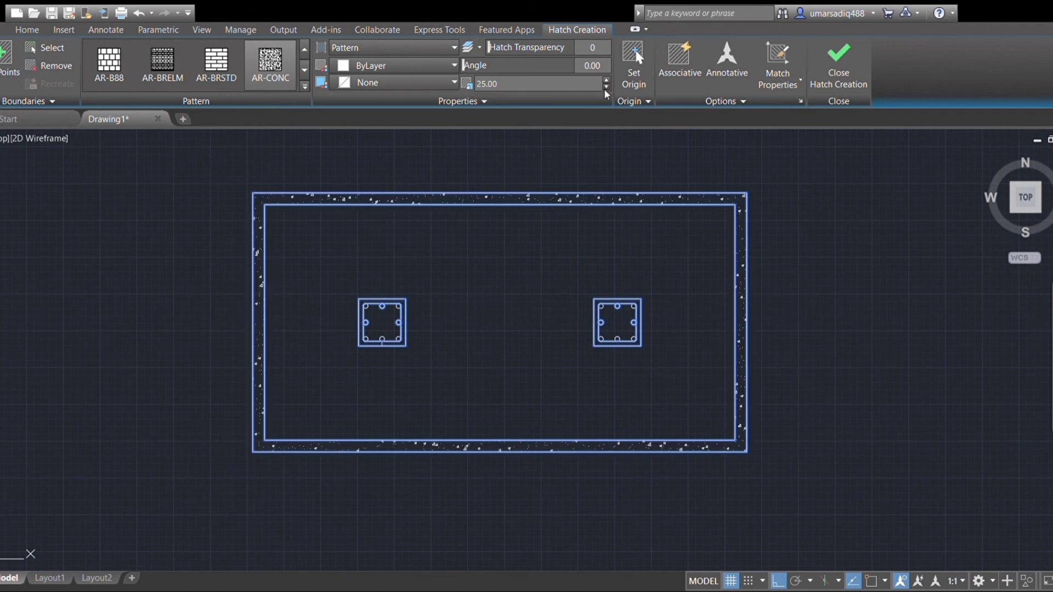
click(606, 90)
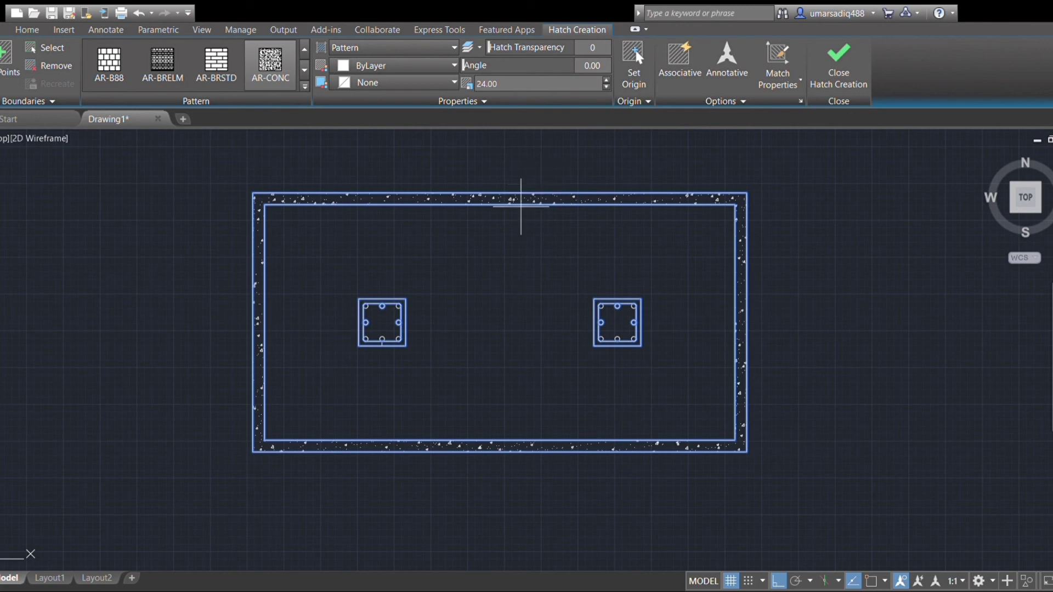
key(Return)
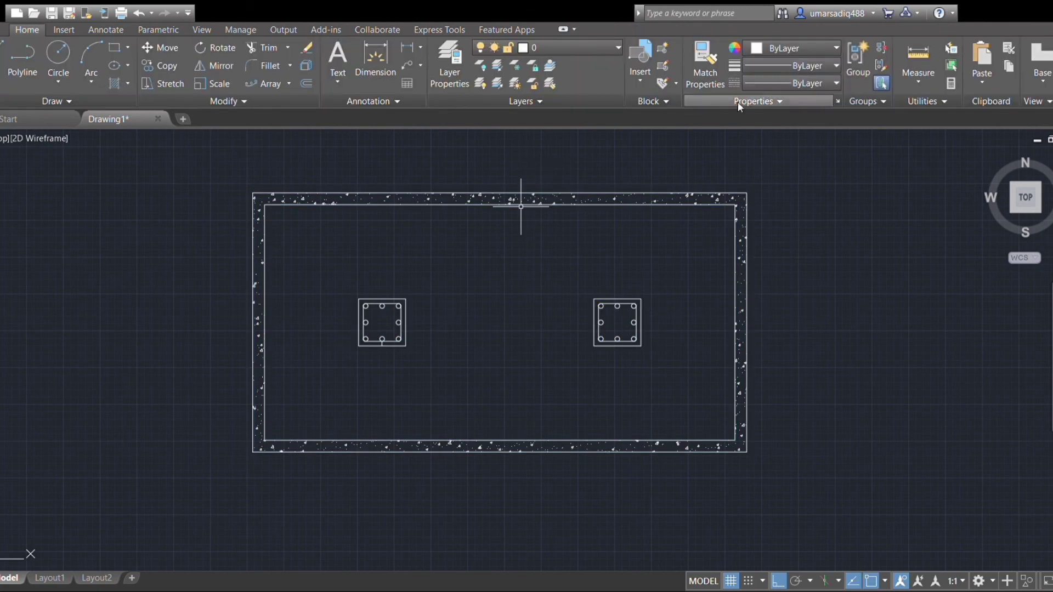
scroll(576, 242, down, 2)
middle_drag(576, 242, 576, 171)
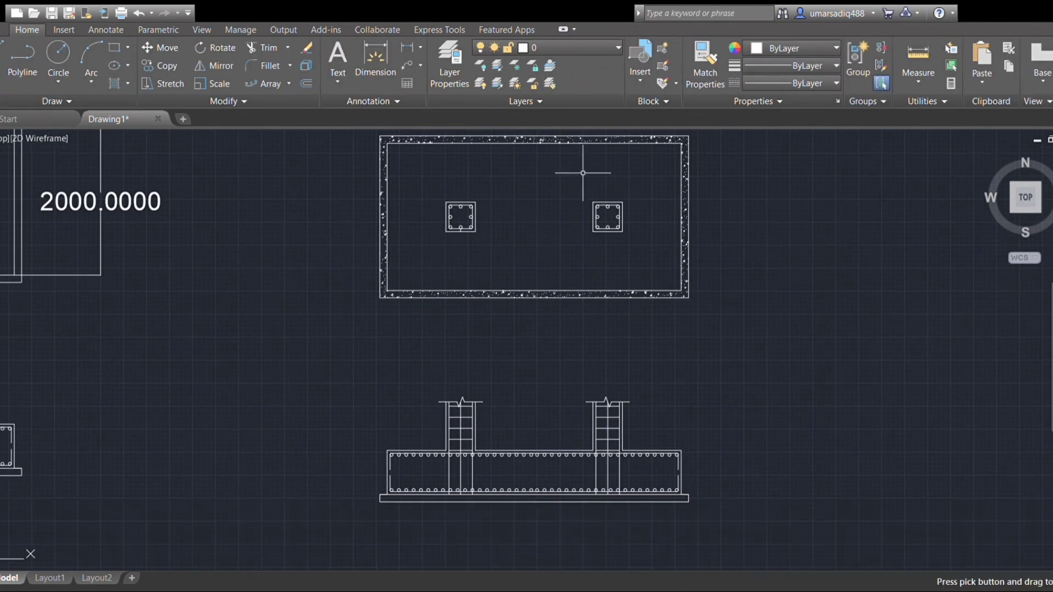
middle_drag(571, 364, 576, 349)
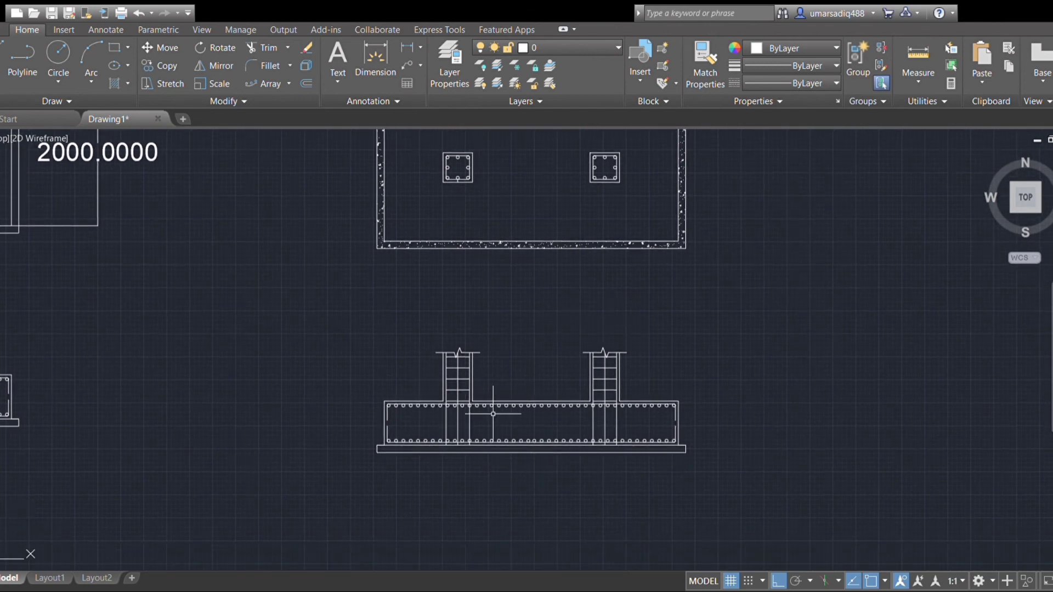
scroll(592, 288, up, 2)
scroll(592, 290, down, 2)
middle_drag(588, 291, 593, 376)
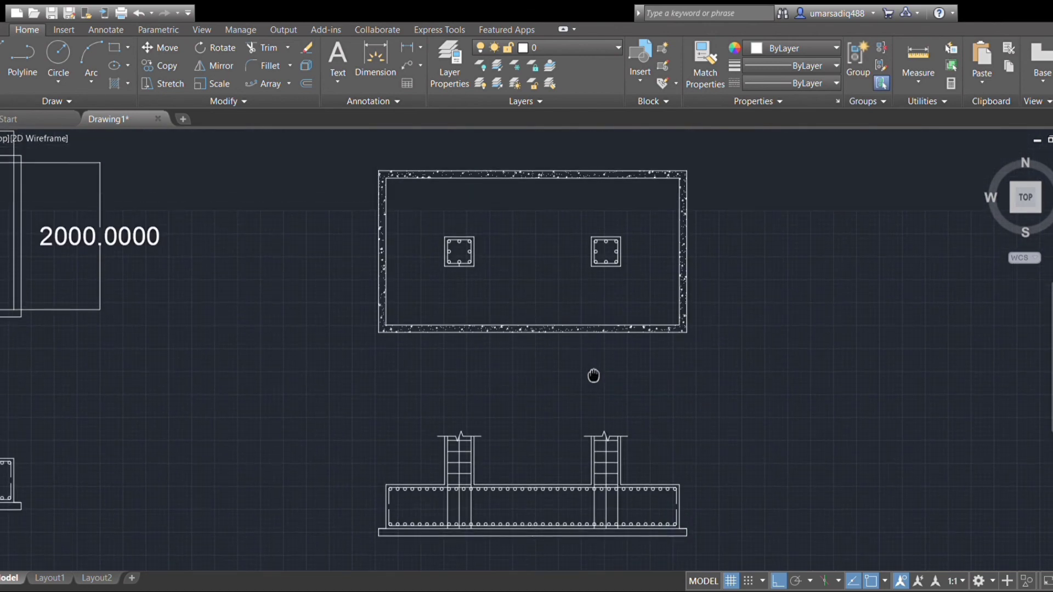
scroll(595, 373, down, 2)
scroll(595, 369, up, 4)
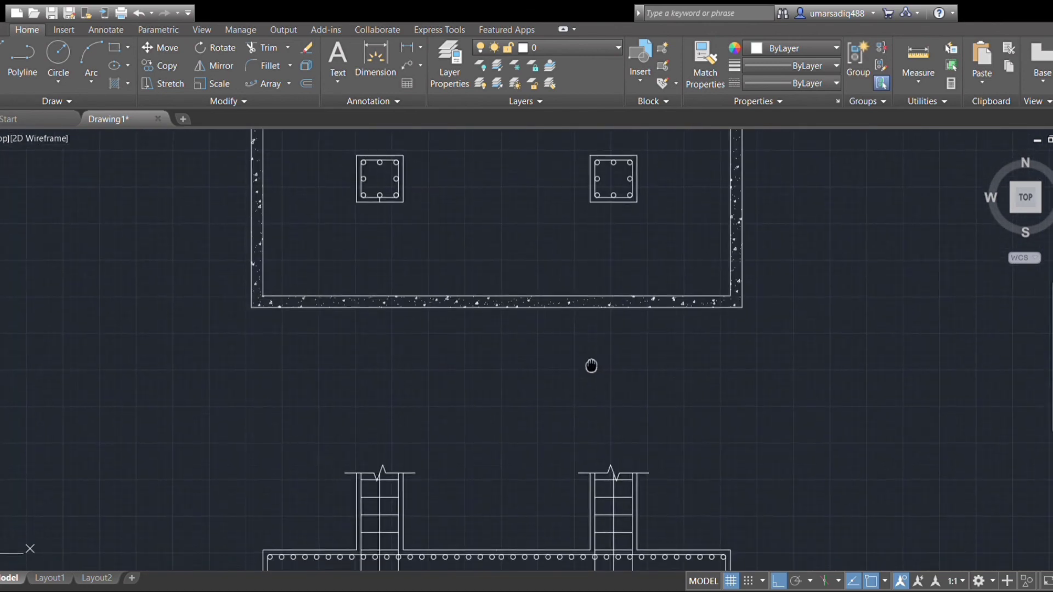
scroll(588, 361, down, 2)
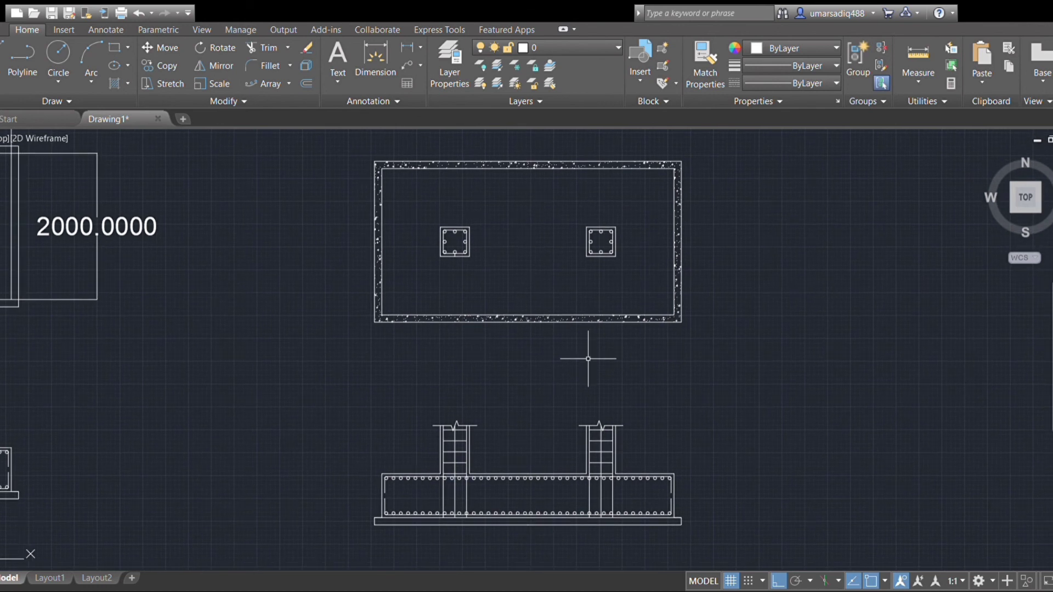